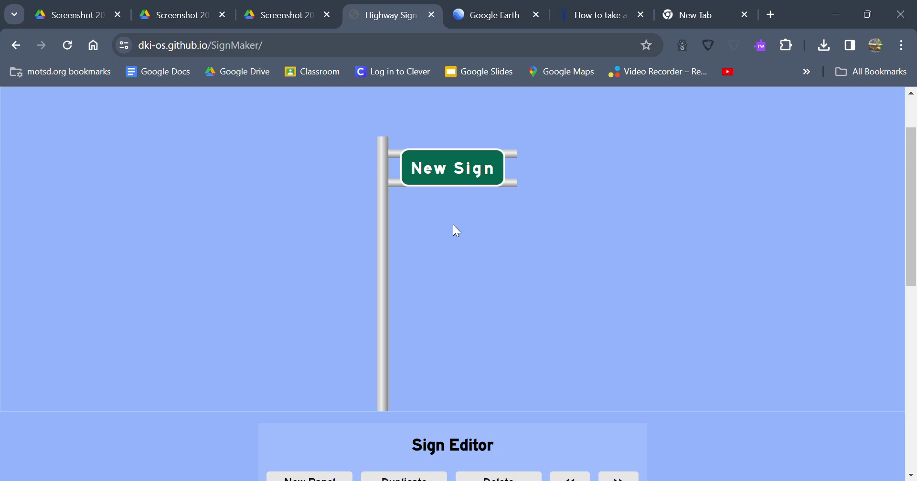
Search Google for 'highway sign maker' in a new tab and open the Highway Sign Maker result.
{"action": "left_click", "coordinate": [690, 12]}
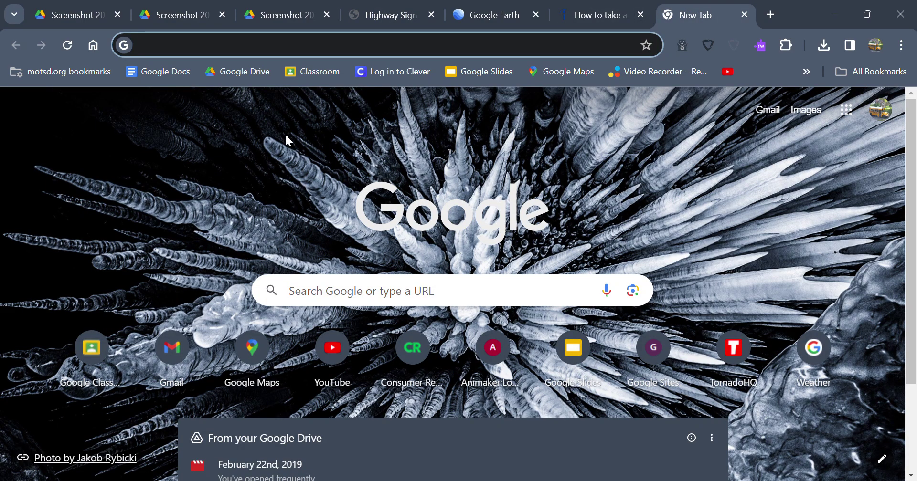
{"action": "type", "text": "highway sig"}
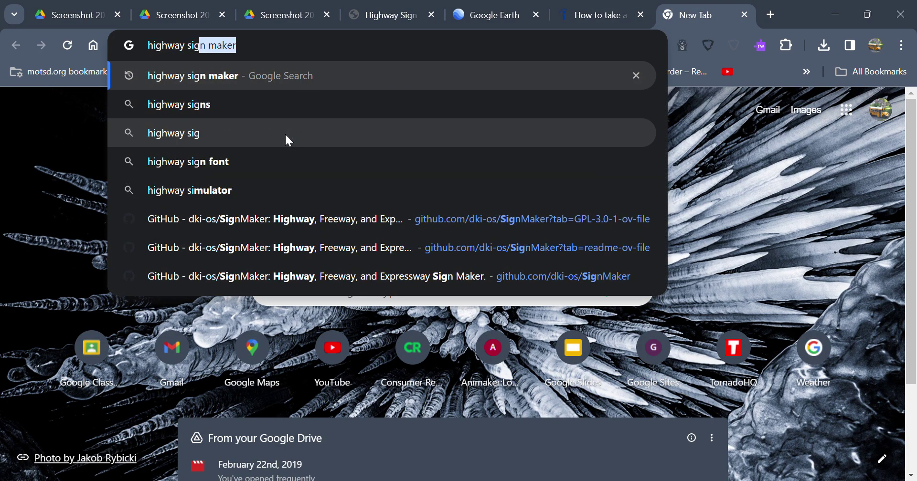
{"action": "left_click", "coordinate": [240, 82]}
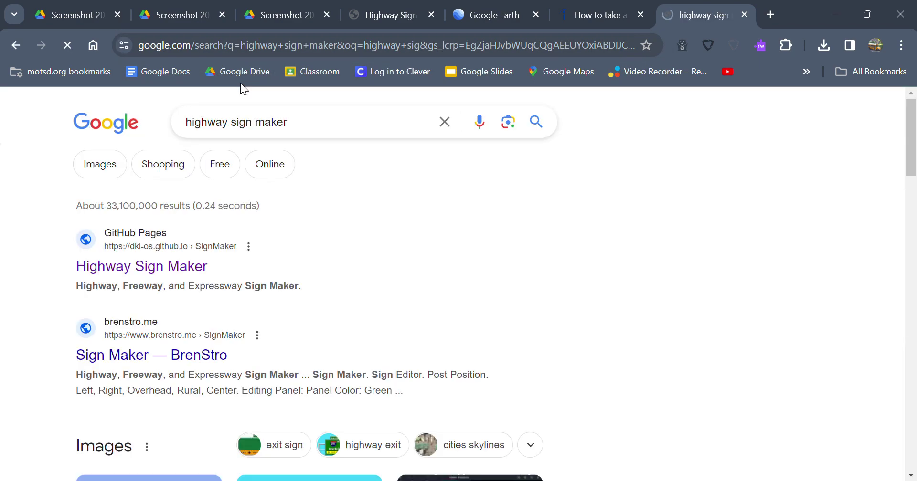
{"action": "left_click", "coordinate": [192, 273]}
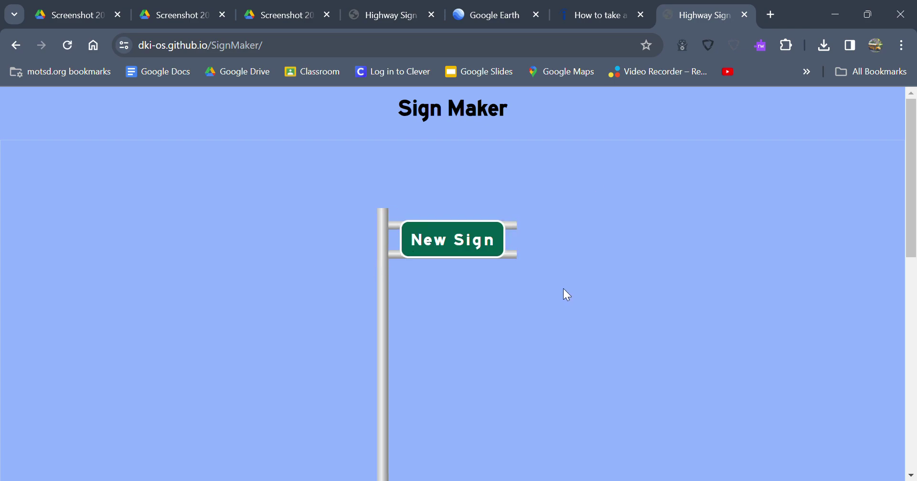
Close the duplicate Sign Maker tab and return to the original page's Sign Editor.
{"action": "left_click", "coordinate": [745, 14]}
{"action": "left_click", "coordinate": [420, 15]}
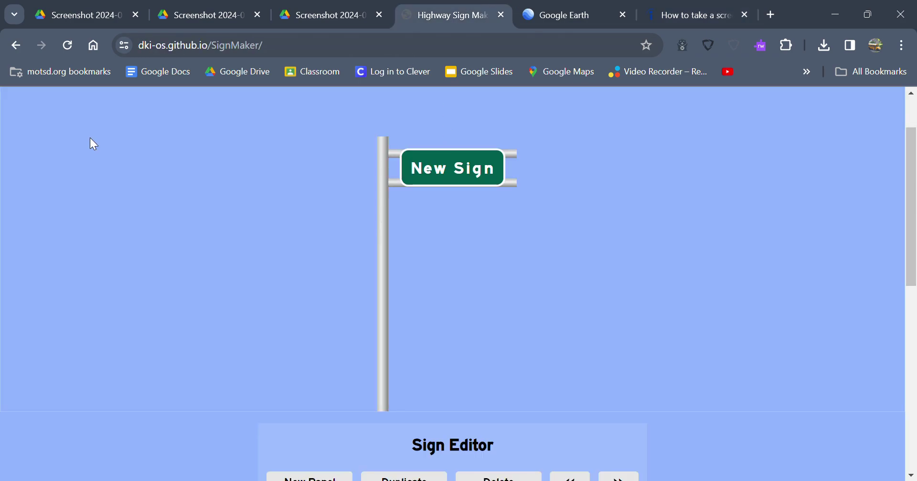
{"action": "scroll", "coordinate": [470, 198], "scroll_direction": "down", "scroll_amount": 5}
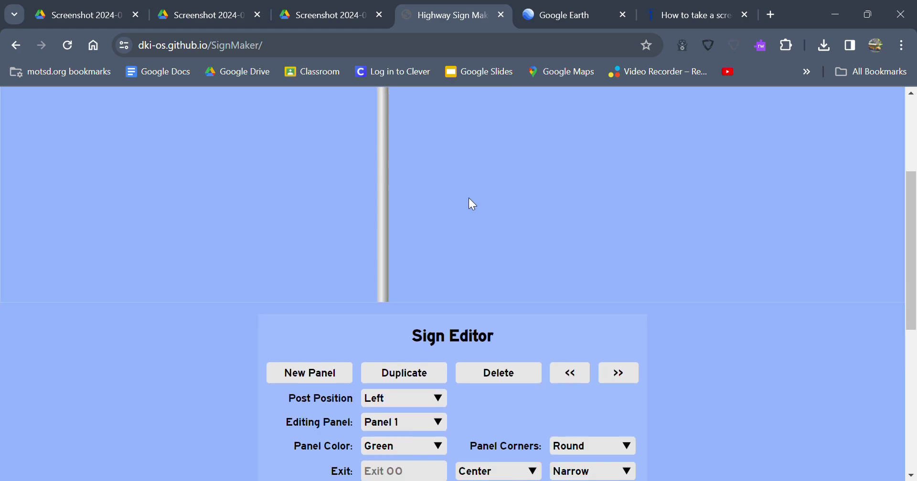
{"action": "scroll", "coordinate": [286, 320], "scroll_direction": "up", "scroll_amount": 5}
{"action": "scroll", "coordinate": [334, 281], "scroll_direction": "down", "scroll_amount": 6}
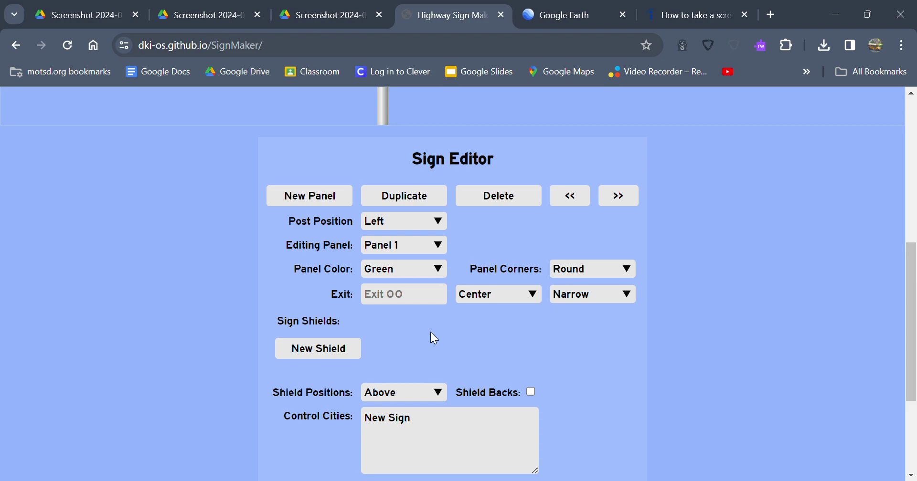
{"action": "scroll", "coordinate": [432, 338], "scroll_direction": "up", "scroll_amount": 7}
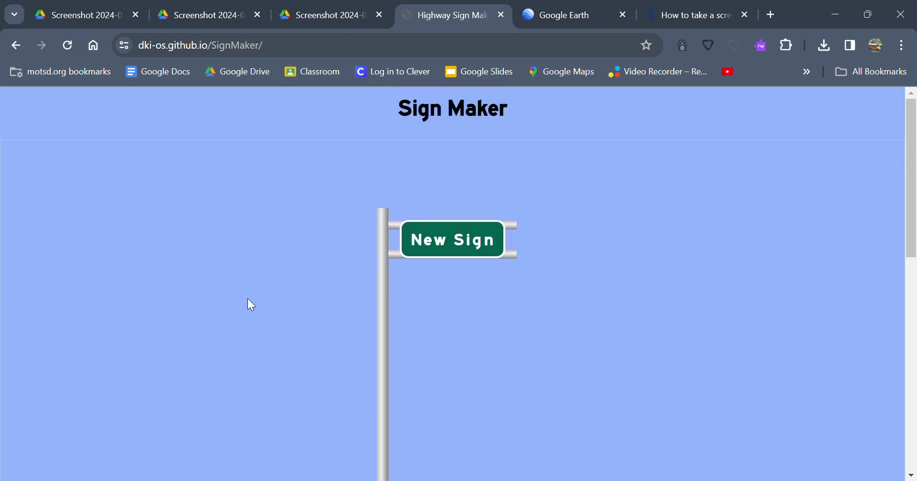
{"action": "scroll", "coordinate": [248, 299], "scroll_direction": "down", "scroll_amount": 2}
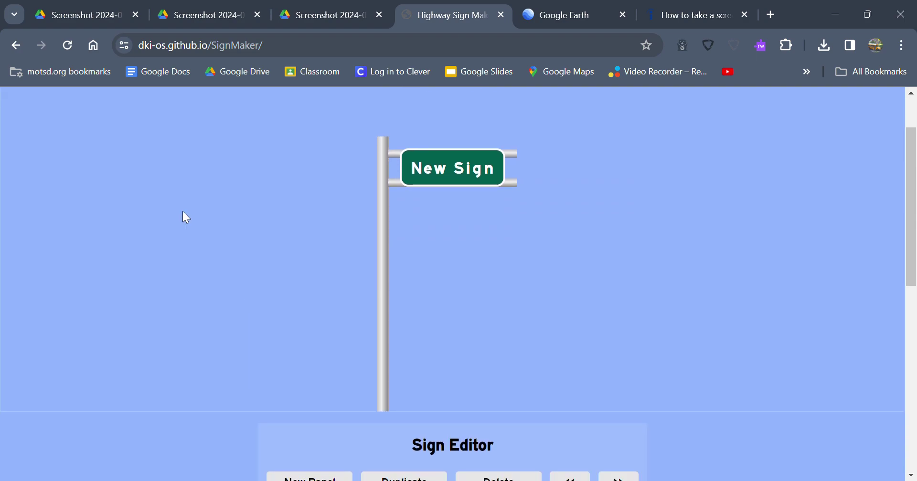
{"action": "scroll", "coordinate": [164, 204], "scroll_direction": "down", "scroll_amount": 6}
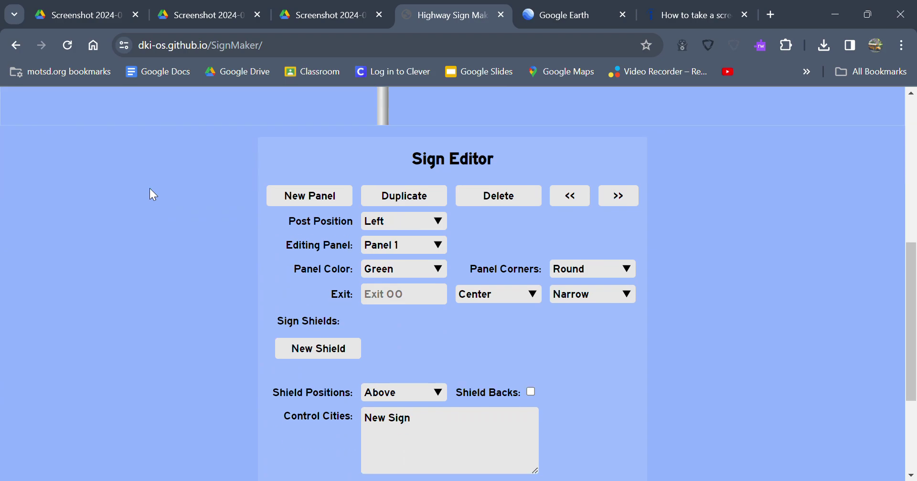
{"action": "scroll", "coordinate": [222, 296], "scroll_direction": "up", "scroll_amount": 7}
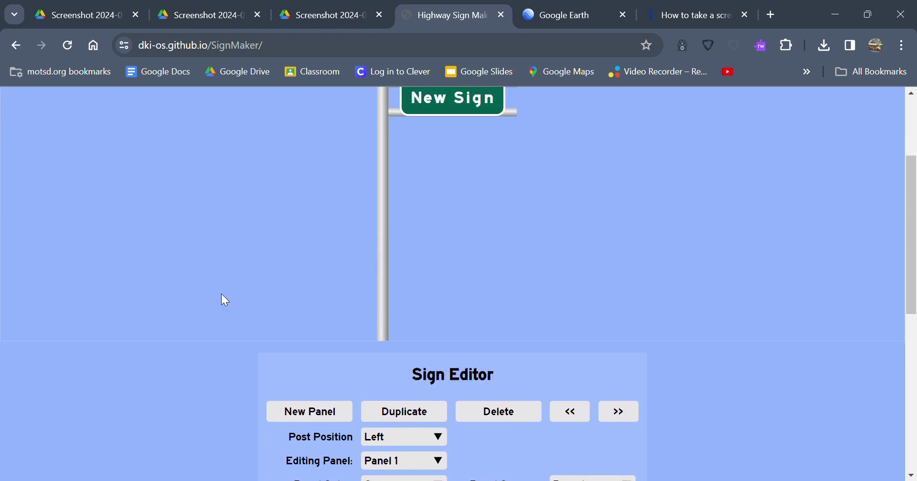
{"action": "scroll", "coordinate": [225, 300], "scroll_direction": "down", "scroll_amount": 6}
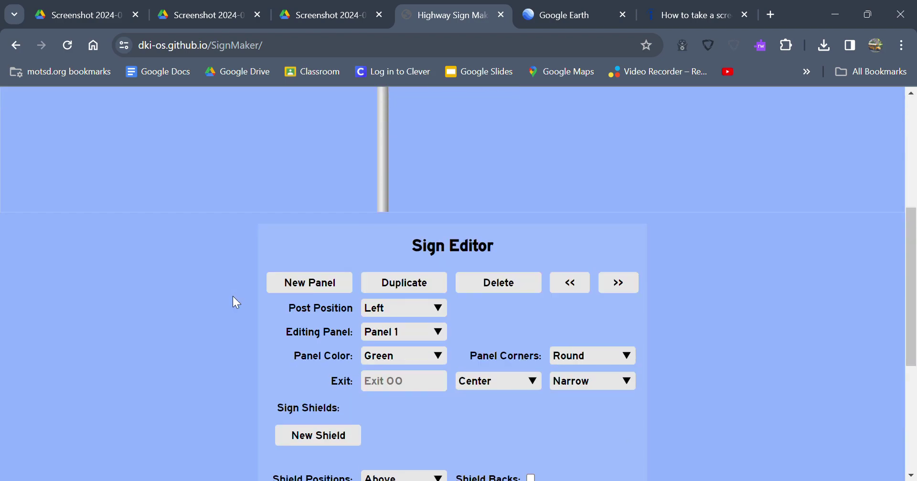
Add two New Panels so the sign has three New Sign panels.
{"action": "left_click", "coordinate": [296, 272]}
{"action": "scroll", "coordinate": [219, 331], "scroll_direction": "up", "scroll_amount": 6}
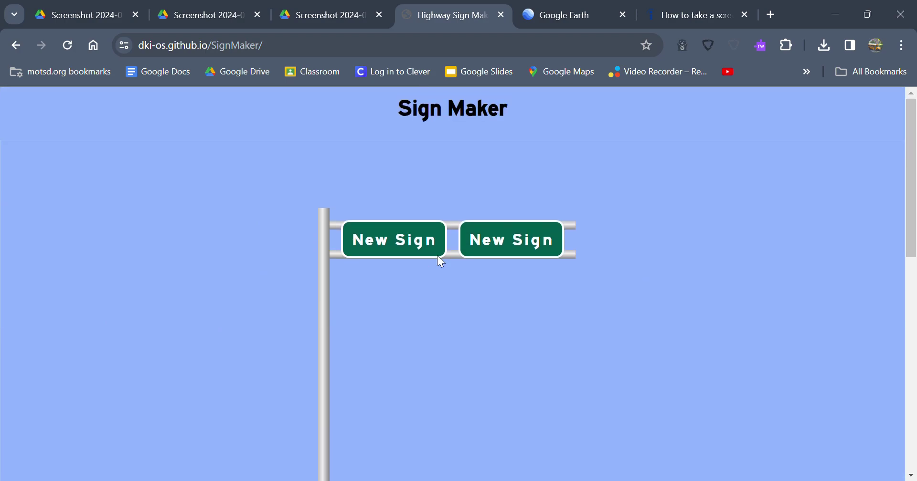
{"action": "scroll", "coordinate": [130, 291], "scroll_direction": "down", "scroll_amount": 6}
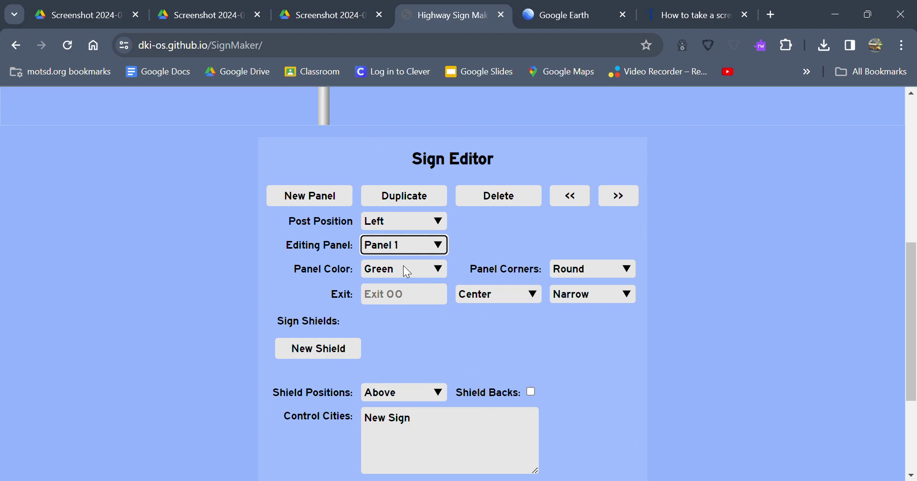
{"action": "left_click", "coordinate": [300, 198]}
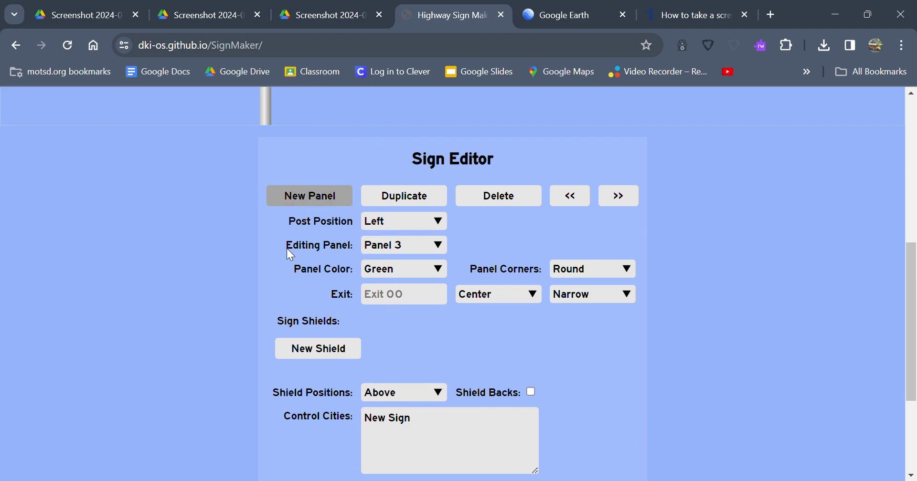
Select Panel 1 in the panel list for editing.
{"action": "left_click", "coordinate": [435, 246]}
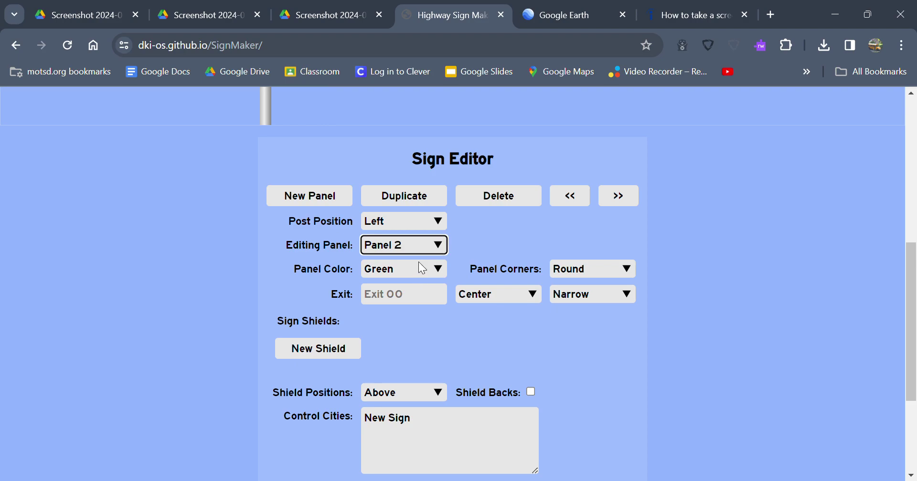
{"action": "key", "text": "Up"}
{"action": "scroll", "coordinate": [334, 262], "scroll_direction": "up", "scroll_amount": 8}
{"action": "scroll", "coordinate": [334, 212], "scroll_direction": "down", "scroll_amount": 7}
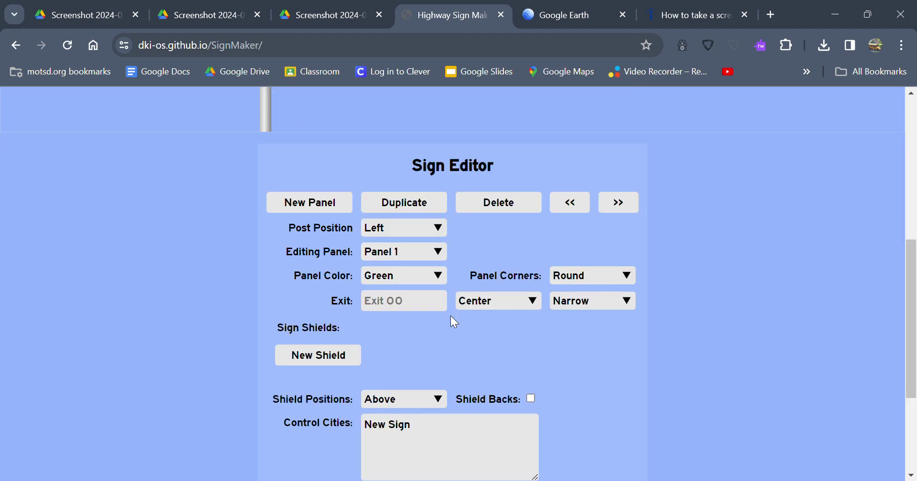
{"action": "scroll", "coordinate": [454, 323], "scroll_direction": "down", "scroll_amount": 1}
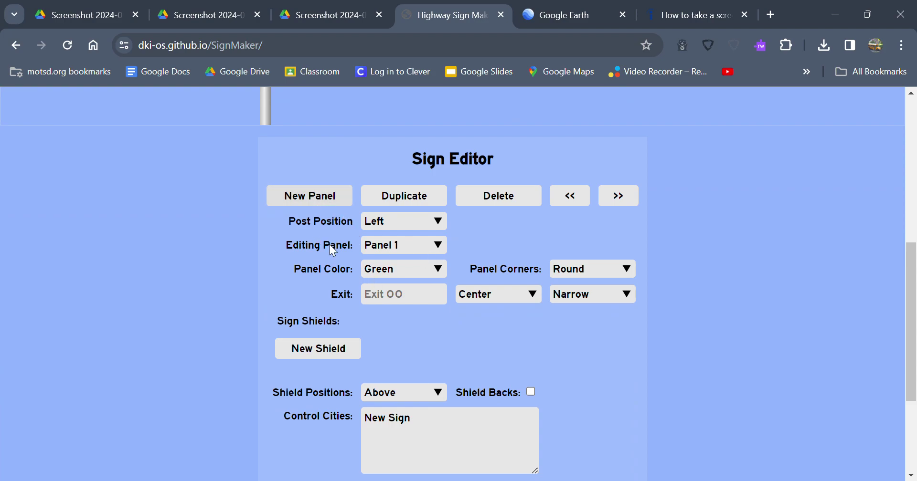
{"action": "scroll", "coordinate": [525, 279], "scroll_direction": "up", "scroll_amount": 5}
{"action": "scroll", "coordinate": [485, 288], "scroll_direction": "down", "scroll_amount": 4}
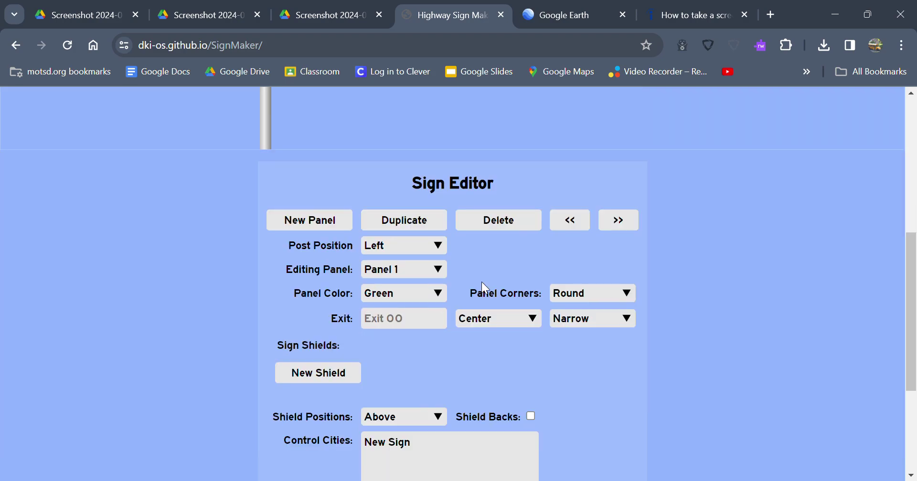
Duplicate the current panel into a fourth copy, then delete that extra panel.
{"action": "left_click", "coordinate": [428, 197]}
{"action": "scroll", "coordinate": [539, 296], "scroll_direction": "up", "scroll_amount": 6}
{"action": "scroll", "coordinate": [525, 310], "scroll_direction": "down", "scroll_amount": 1}
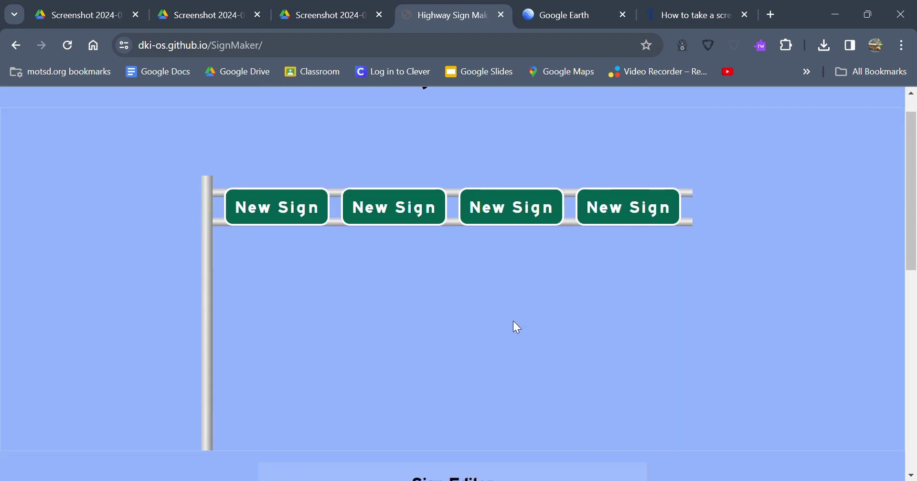
{"action": "scroll", "coordinate": [518, 328], "scroll_direction": "down", "scroll_amount": 5}
{"action": "left_click", "coordinate": [510, 274]}
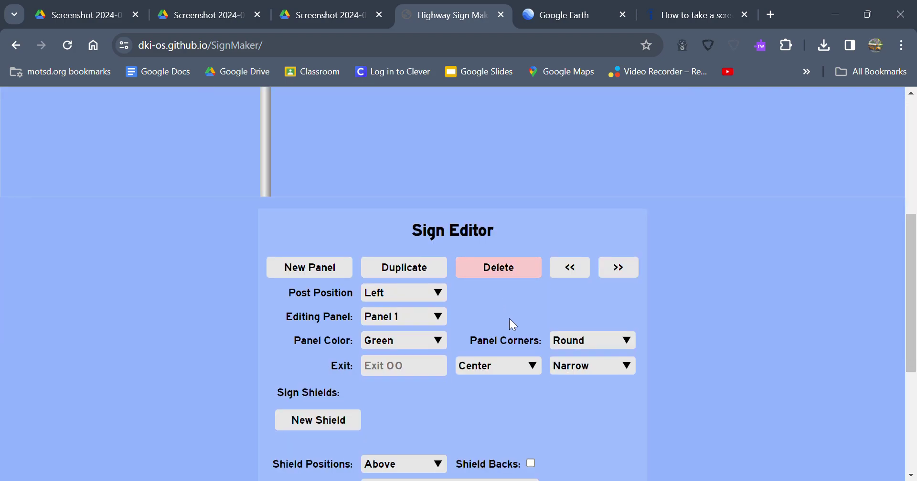
{"action": "scroll", "coordinate": [510, 323], "scroll_direction": "up", "scroll_amount": 4}
{"action": "scroll", "coordinate": [549, 317], "scroll_direction": "down", "scroll_amount": 3}
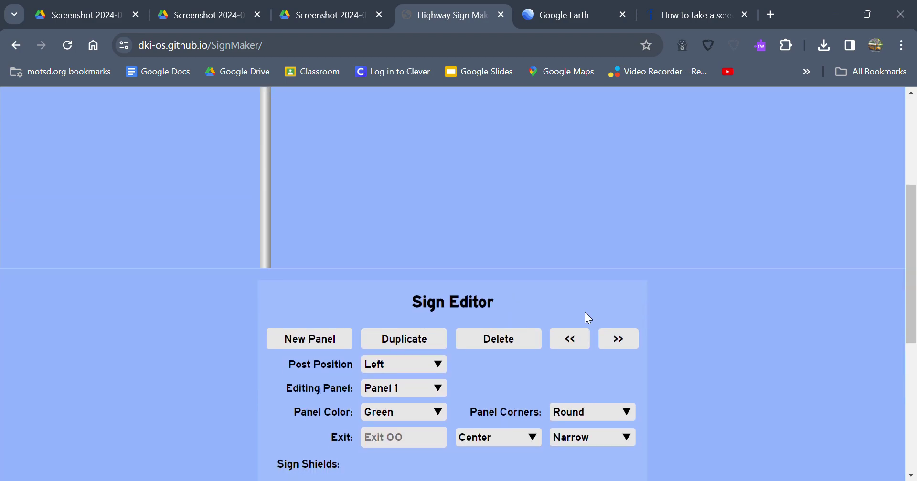
Step forward through the panels to Panel 3 with >>, then back to Panel 1 with <<.
{"action": "left_click", "coordinate": [616, 346]}
{"action": "left_click", "coordinate": [616, 346]}
{"action": "left_click", "coordinate": [577, 347]}
{"action": "left_click", "coordinate": [577, 347]}
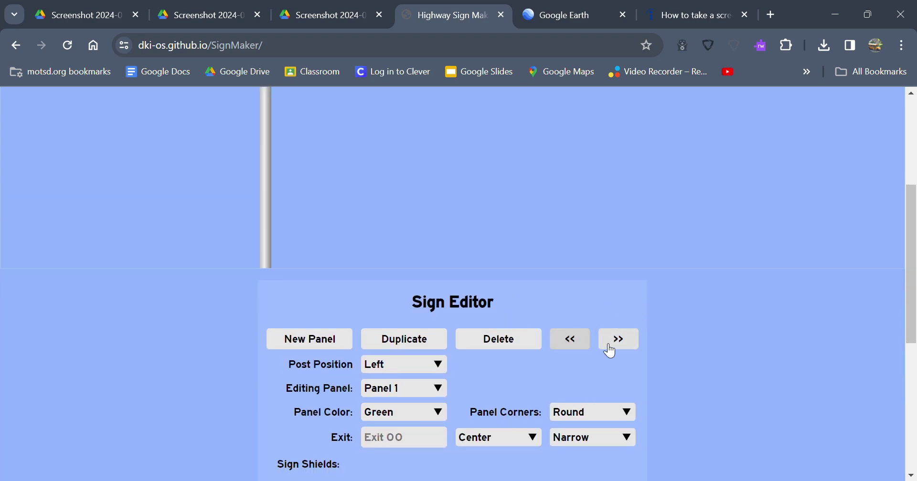
{"action": "left_click", "coordinate": [610, 351]}
{"action": "left_click", "coordinate": [611, 351]}
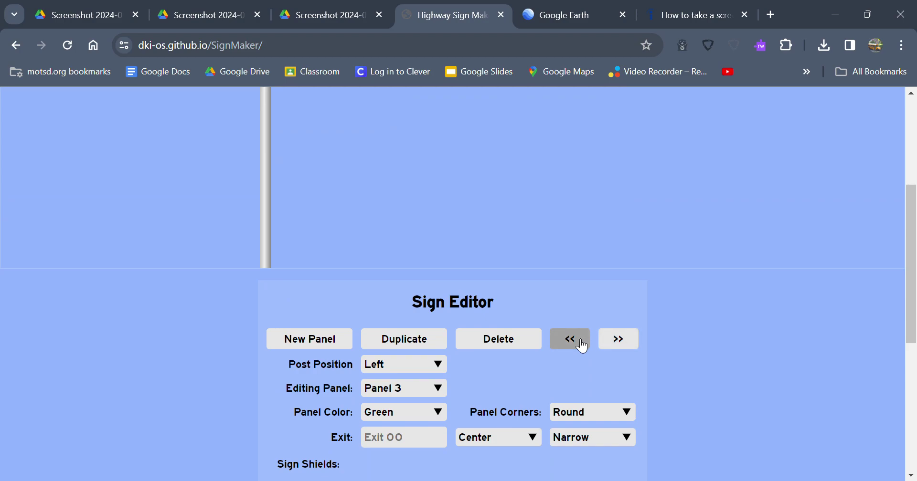
{"action": "left_click", "coordinate": [582, 346]}
{"action": "left_click", "coordinate": [581, 349]}
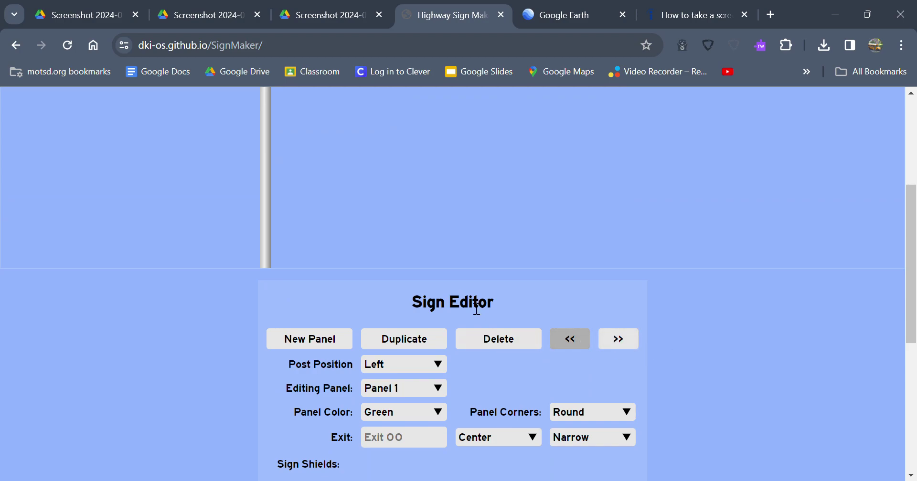
{"action": "scroll", "coordinate": [477, 309], "scroll_direction": "down", "scroll_amount": 3}
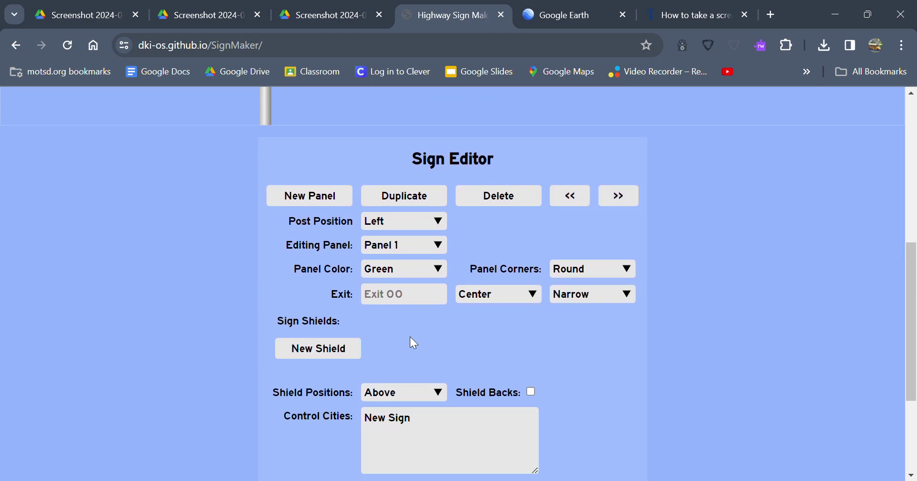
{"action": "left_click", "coordinate": [419, 222]}
{"action": "left_click", "coordinate": [408, 258]}
{"action": "scroll", "coordinate": [141, 334], "scroll_direction": "up", "scroll_amount": 5}
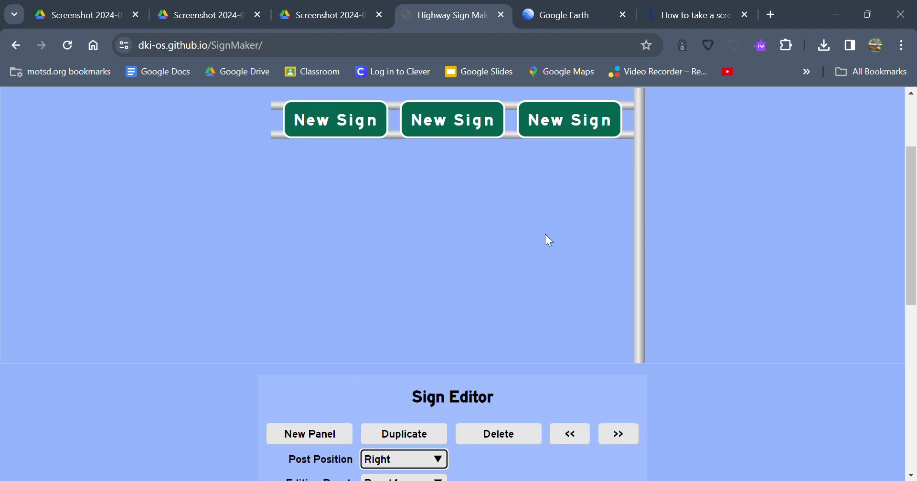
{"action": "scroll", "coordinate": [643, 243], "scroll_direction": "down", "scroll_amount": 5}
{"action": "left_click", "coordinate": [420, 227]}
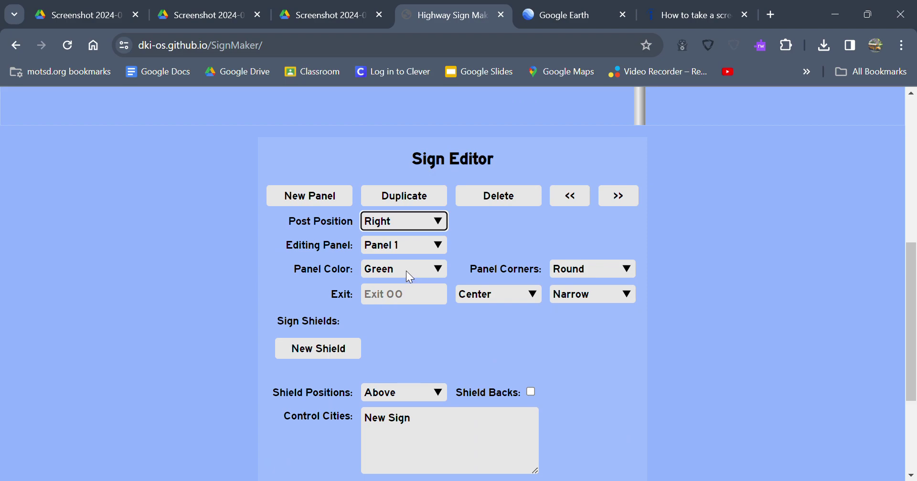
{"action": "left_click", "coordinate": [407, 271]}
{"action": "scroll", "coordinate": [139, 363], "scroll_direction": "up", "scroll_amount": 5}
{"action": "scroll", "coordinate": [249, 321], "scroll_direction": "up", "scroll_amount": 1}
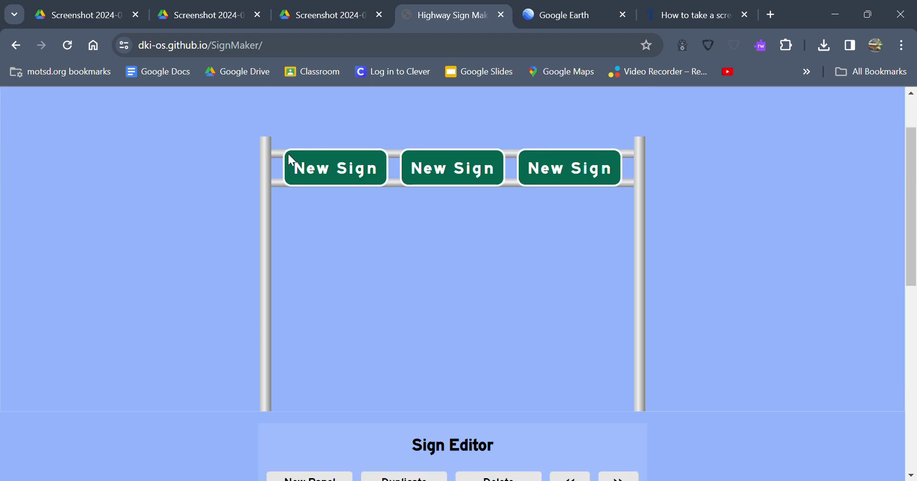
{"action": "scroll", "coordinate": [304, 165], "scroll_direction": "down", "scroll_amount": 5}
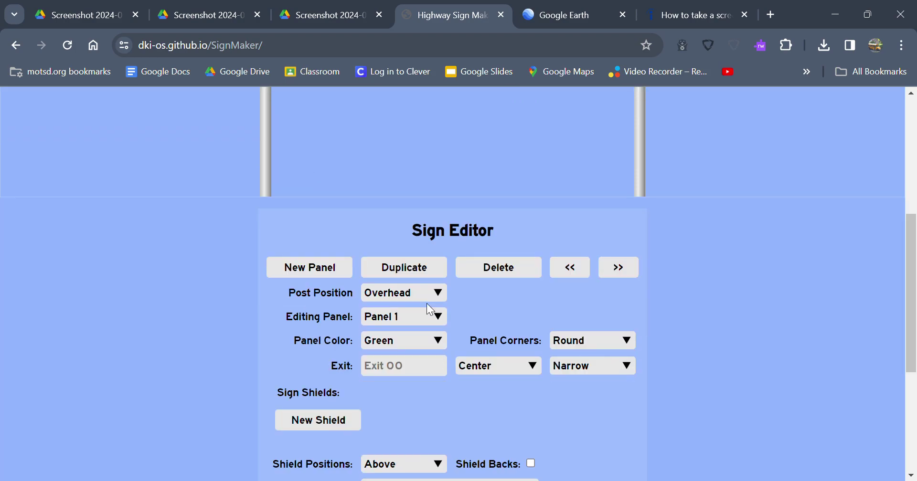
{"action": "left_click", "coordinate": [428, 304]}
{"action": "left_click", "coordinate": [425, 360]}
{"action": "scroll", "coordinate": [264, 319], "scroll_direction": "up", "scroll_amount": 4}
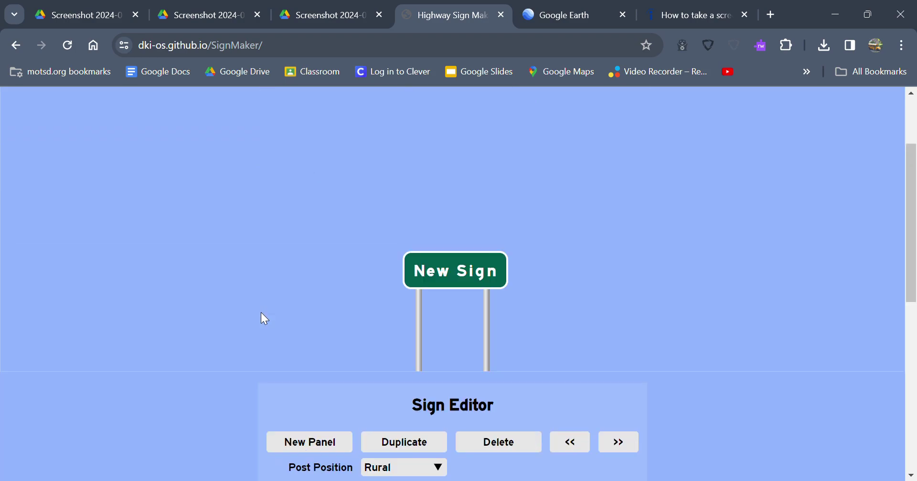
{"action": "scroll", "coordinate": [265, 319], "scroll_direction": "up", "scroll_amount": 1}
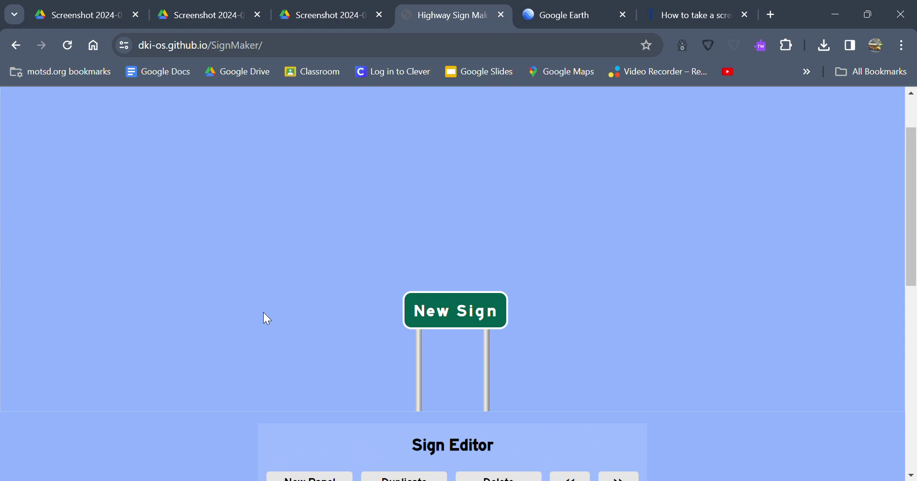
{"action": "scroll", "coordinate": [263, 314], "scroll_direction": "down", "scroll_amount": 6}
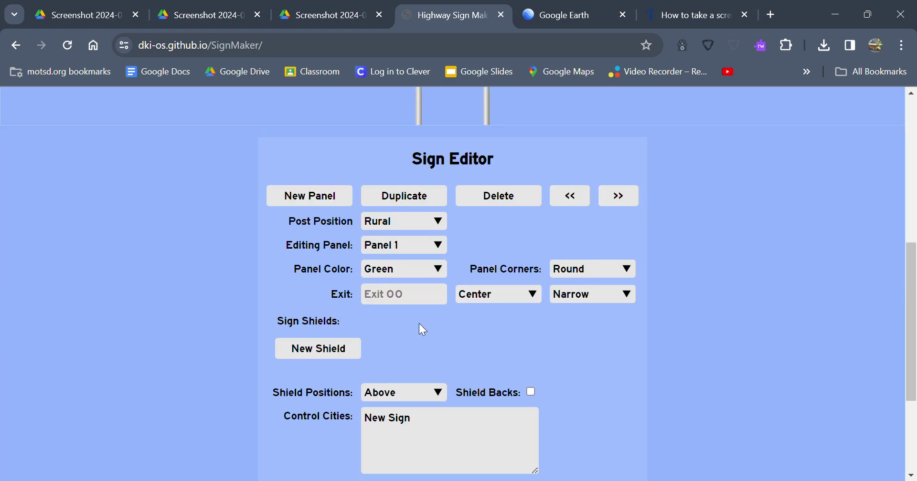
{"action": "left_click", "coordinate": [419, 221]}
{"action": "left_click", "coordinate": [400, 303]}
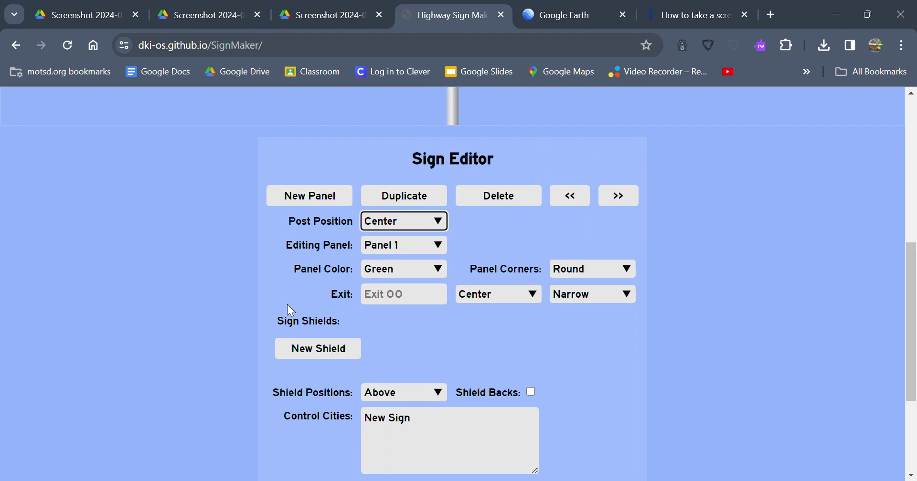
{"action": "scroll", "coordinate": [282, 306], "scroll_direction": "up", "scroll_amount": 4}
{"action": "scroll", "coordinate": [233, 303], "scroll_direction": "up", "scroll_amount": 3}
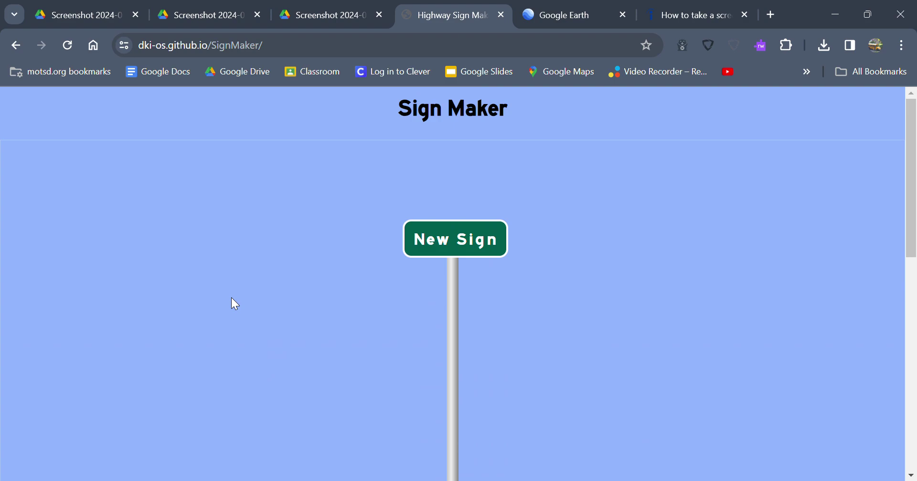
{"action": "scroll", "coordinate": [231, 297], "scroll_direction": "down", "scroll_amount": 5}
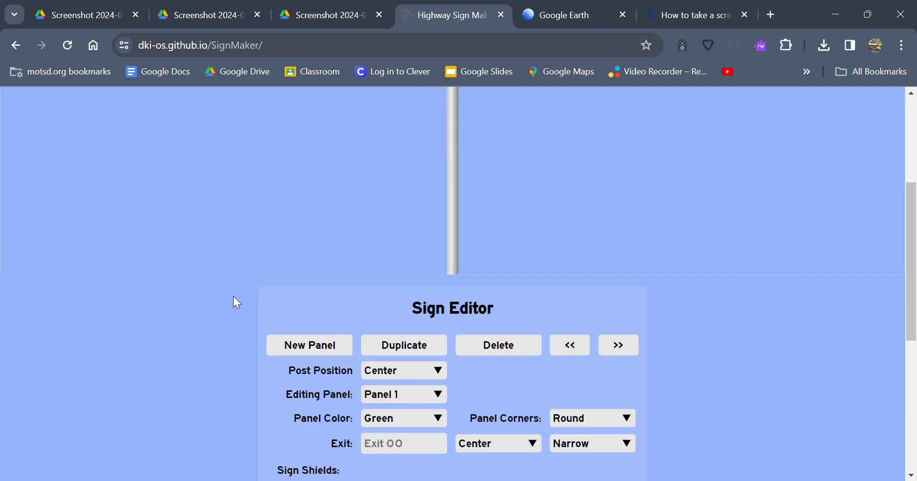
{"action": "left_click", "coordinate": [409, 366]}
{"action": "key", "text": "o"}
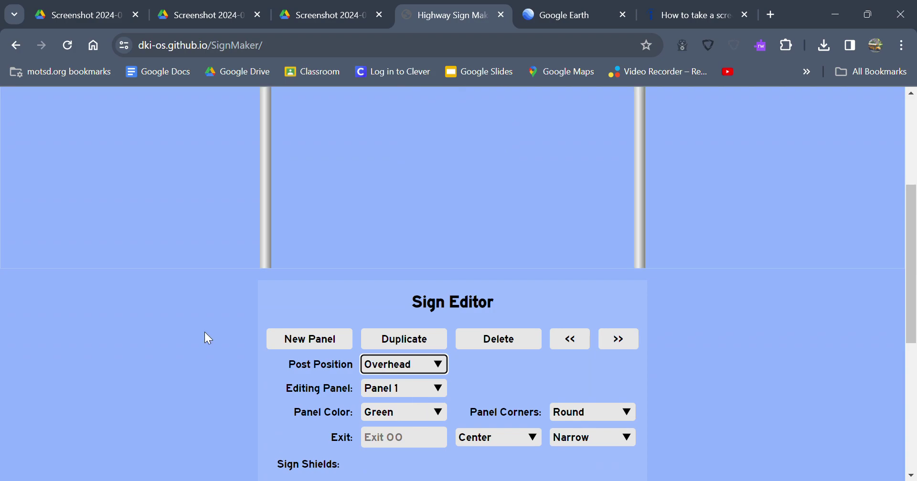
{"action": "scroll", "coordinate": [210, 330], "scroll_direction": "up", "scroll_amount": 5}
{"action": "scroll", "coordinate": [296, 308], "scroll_direction": "down", "scroll_amount": 7}
{"action": "scroll", "coordinate": [334, 318], "scroll_direction": "up", "scroll_amount": 2}
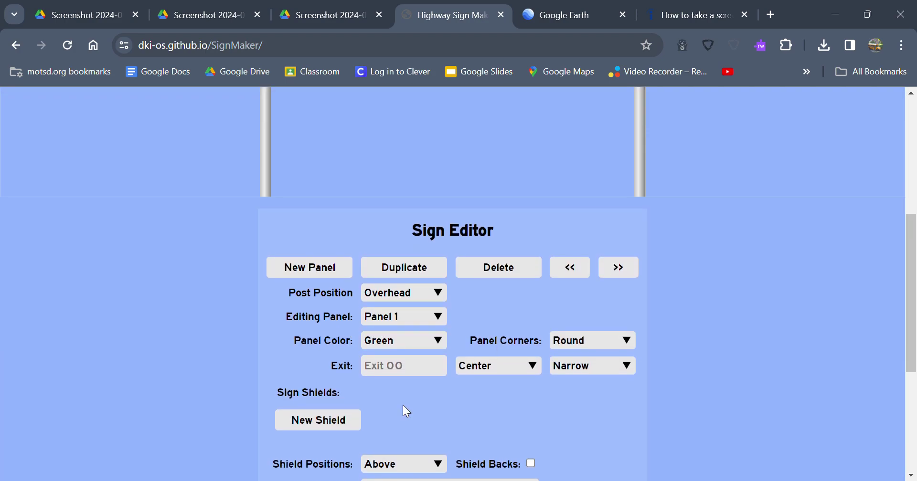
{"action": "scroll", "coordinate": [403, 402], "scroll_direction": "down", "scroll_amount": 4}
{"action": "scroll", "coordinate": [406, 303], "scroll_direction": "up", "scroll_amount": 2}
{"action": "left_click", "coordinate": [396, 273]}
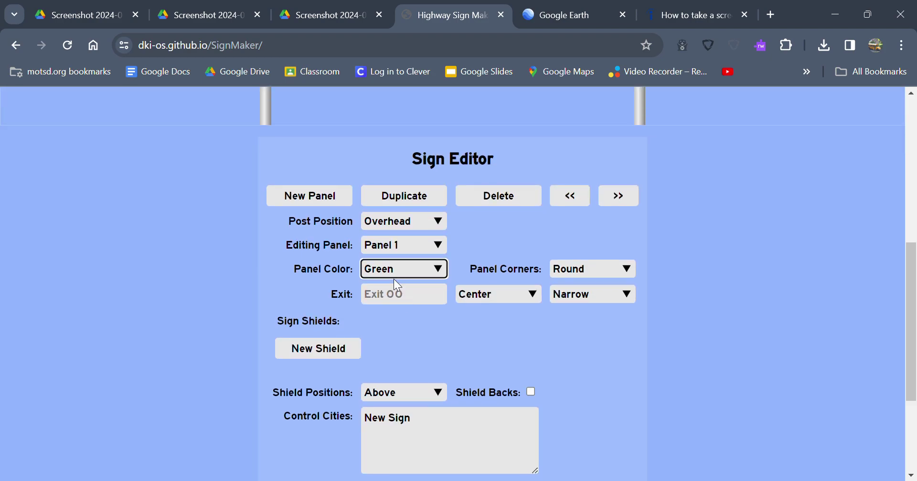
{"action": "key", "text": "b"}
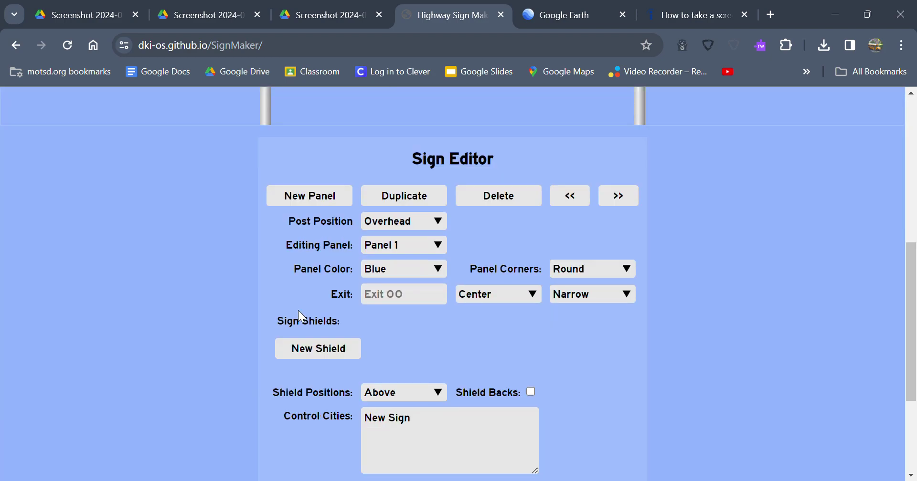
{"action": "left_click", "coordinate": [406, 271]}
{"action": "key", "text": "b"}
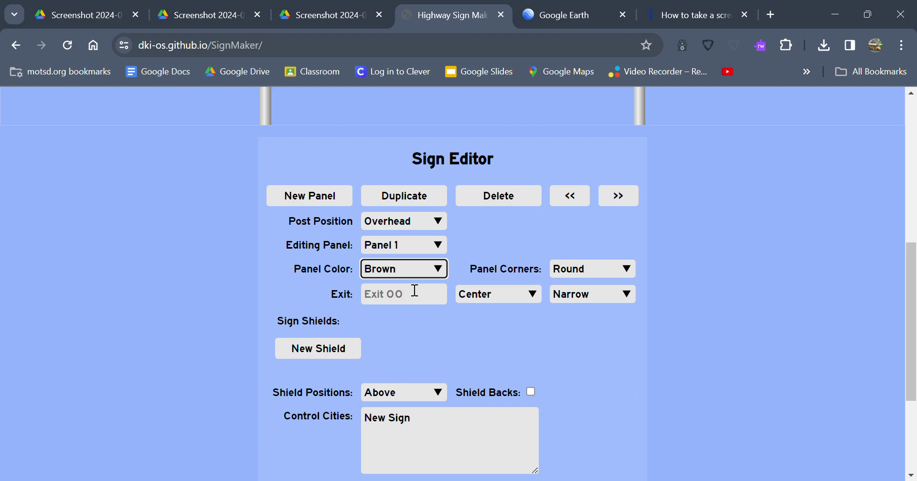
{"action": "key", "text": "y"}
{"action": "key", "text": "w"}
{"action": "key", "text": "b"}
{"action": "scroll", "coordinate": [409, 344], "scroll_direction": "up", "scroll_amount": 7}
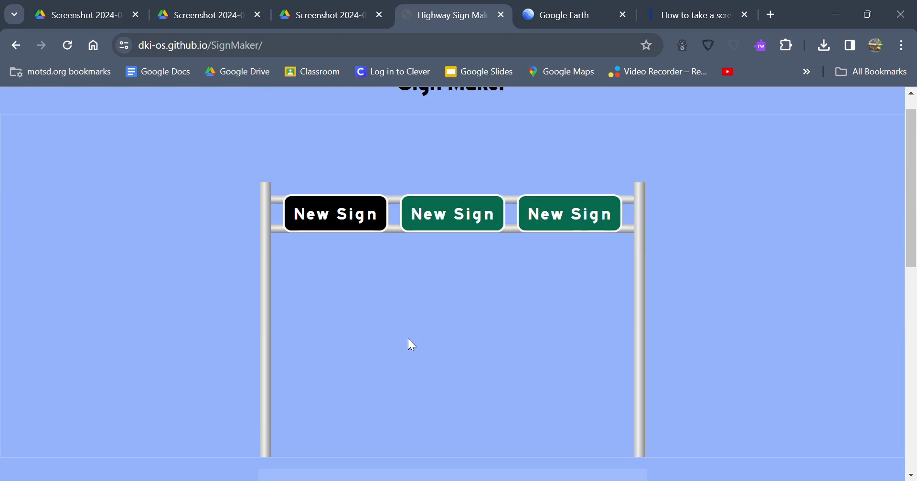
{"action": "scroll", "coordinate": [410, 344], "scroll_direction": "down", "scroll_amount": 10}
{"action": "scroll", "coordinate": [408, 343], "scroll_direction": "up", "scroll_amount": 4}
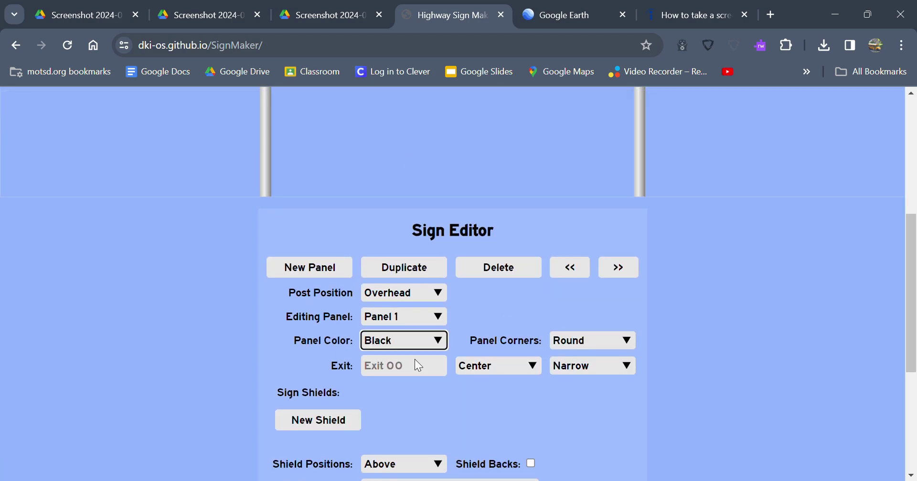
{"action": "key", "text": "g"}
{"action": "scroll", "coordinate": [325, 345], "scroll_direction": "up", "scroll_amount": 1}
{"action": "scroll", "coordinate": [323, 341], "scroll_direction": "up", "scroll_amount": 6}
{"action": "scroll", "coordinate": [328, 333], "scroll_direction": "down", "scroll_amount": 6}
{"action": "scroll", "coordinate": [273, 348], "scroll_direction": "up", "scroll_amount": 5}
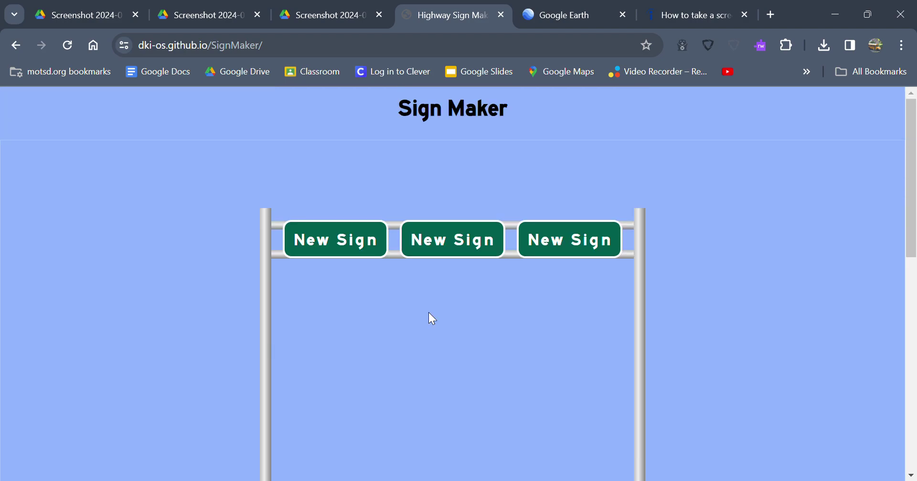
{"action": "scroll", "coordinate": [432, 319], "scroll_direction": "down", "scroll_amount": 7}
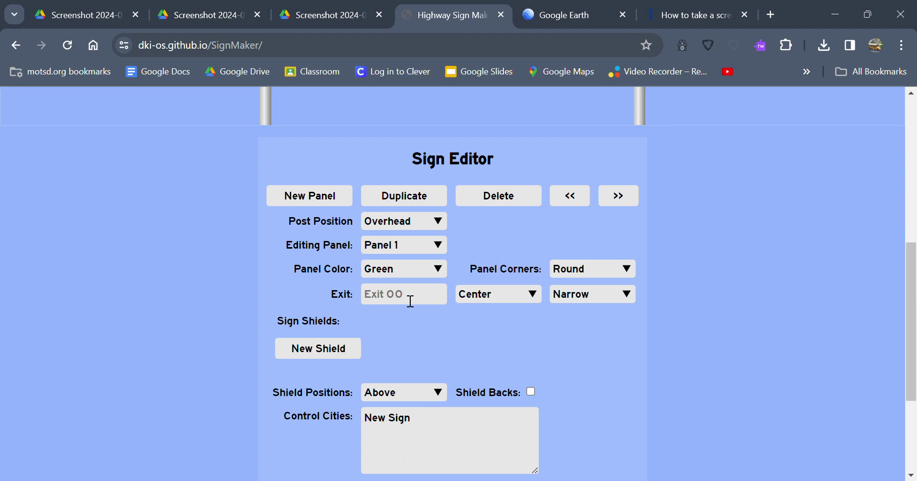
Enter 23 in the Exit field and prefix it with EXIT so Panel 1's tab reads 'EXIT 23'.
{"action": "left_click", "coordinate": [410, 301]}
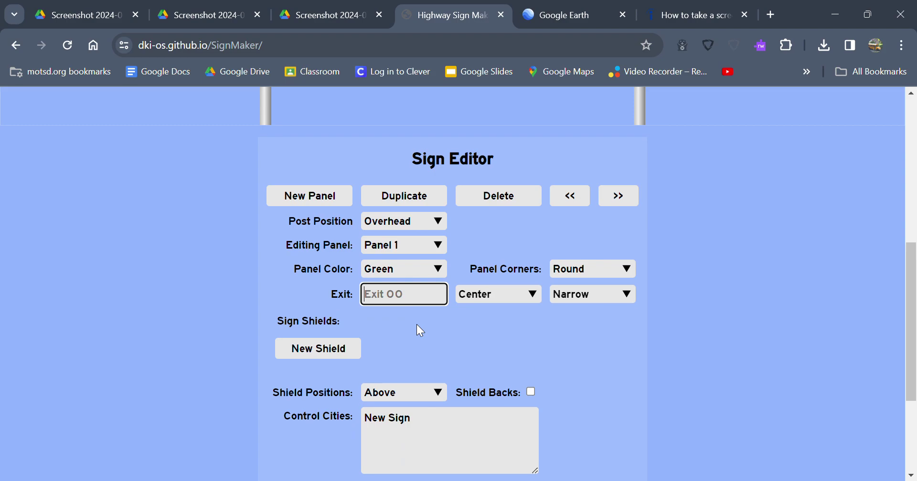
{"action": "type", "text": "23"}
{"action": "scroll", "coordinate": [419, 334], "scroll_direction": "up", "scroll_amount": 7}
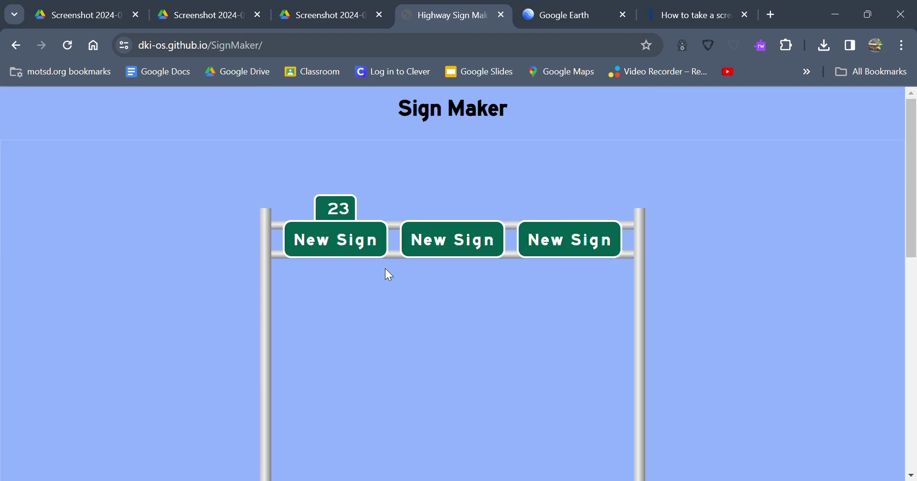
{"action": "scroll", "coordinate": [389, 273], "scroll_direction": "down", "scroll_amount": 6}
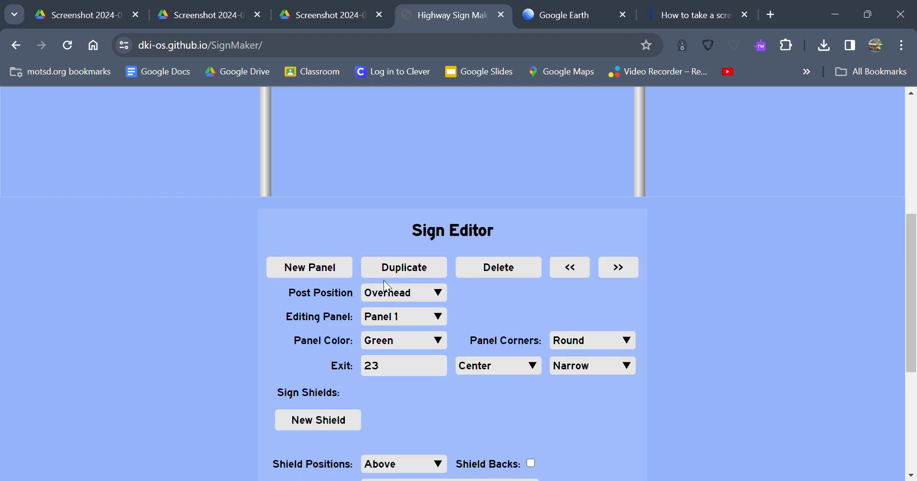
{"action": "left_click", "coordinate": [373, 373]}
{"action": "type", "text": "EXIT"}
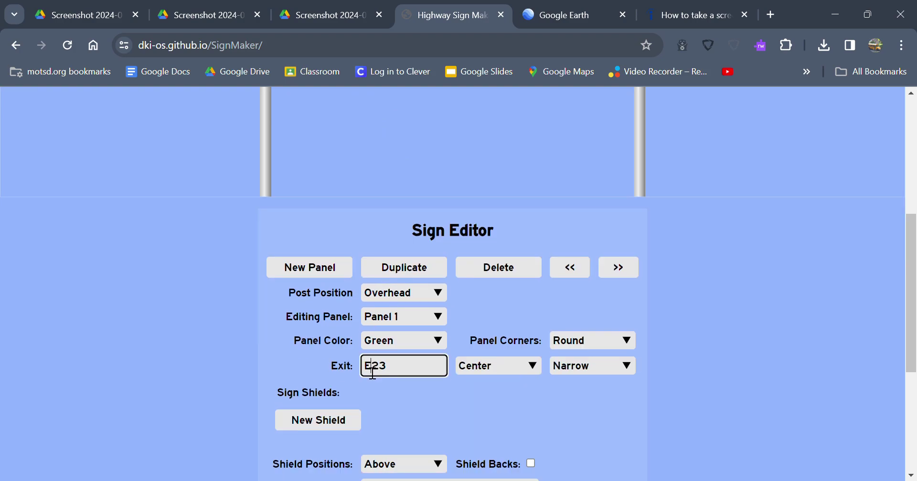
{"action": "scroll", "coordinate": [414, 418], "scroll_direction": "up", "scroll_amount": 5}
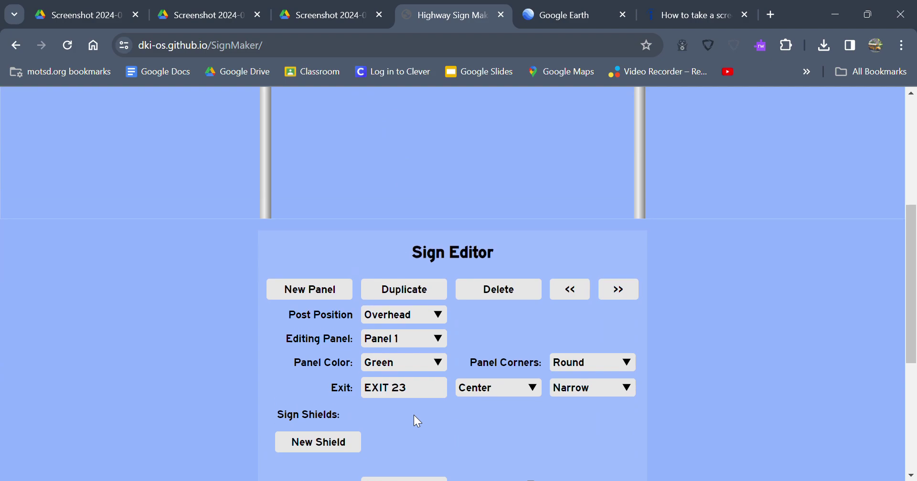
Try left, centre and right alignments for the EXIT 23 tab, ending on right.
{"action": "scroll", "coordinate": [439, 250], "scroll_direction": "down", "scroll_amount": 7}
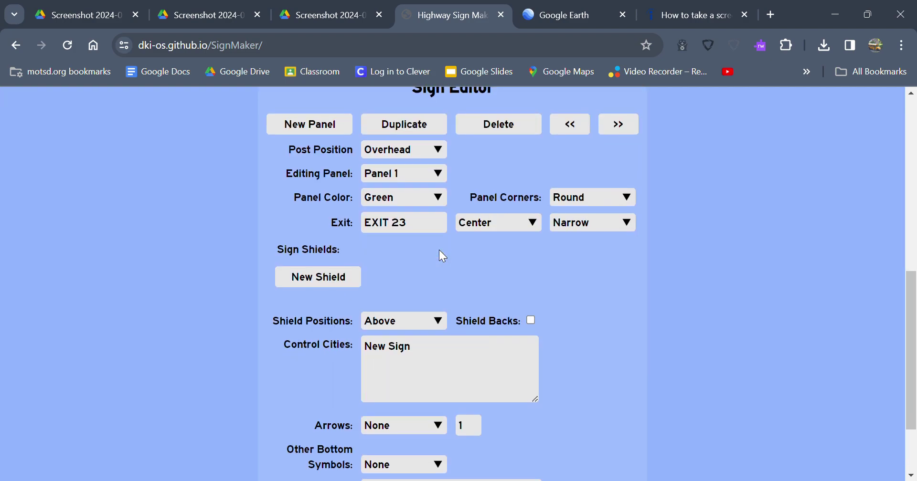
{"action": "key", "text": "Tab"}
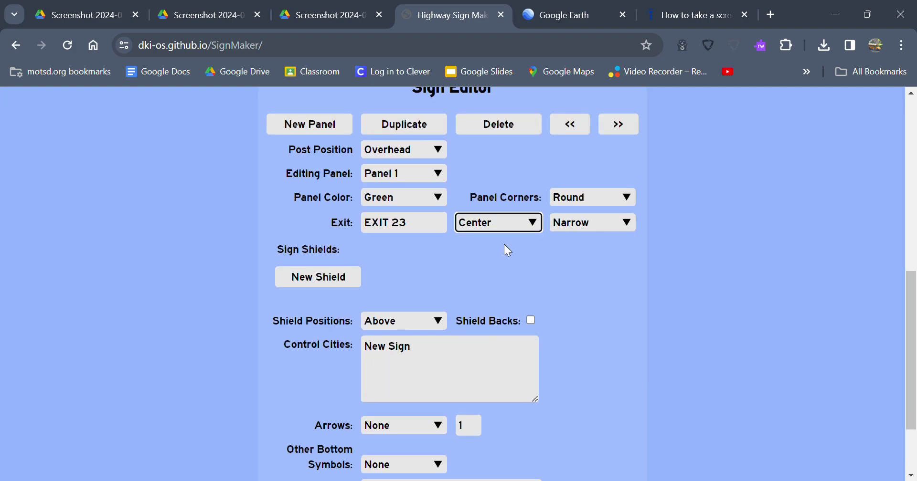
{"action": "key", "text": "Up"}
{"action": "left_click", "coordinate": [496, 267]}
{"action": "scroll", "coordinate": [496, 266], "scroll_direction": "up", "scroll_amount": 5}
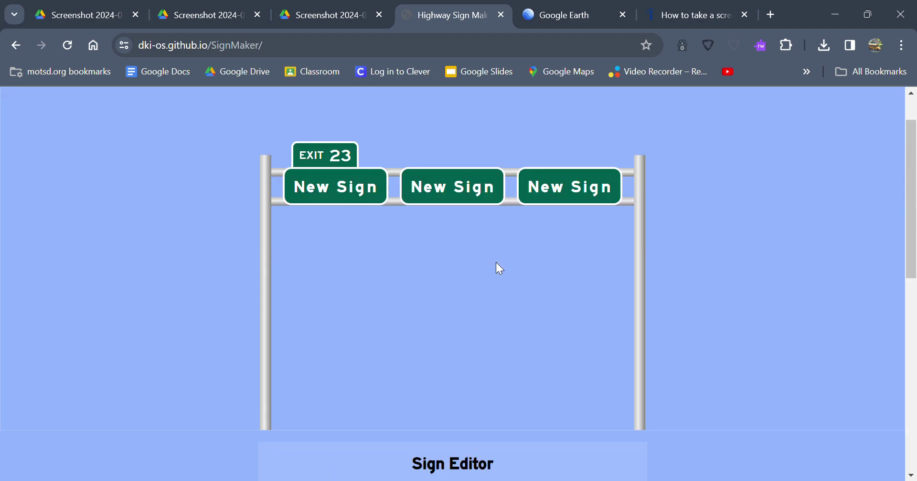
{"action": "scroll", "coordinate": [448, 300], "scroll_direction": "down", "scroll_amount": 5}
{"action": "scroll", "coordinate": [448, 300], "scroll_direction": "down", "scroll_amount": 1}
{"action": "left_click", "coordinate": [497, 225]}
{"action": "key", "text": "Down"}
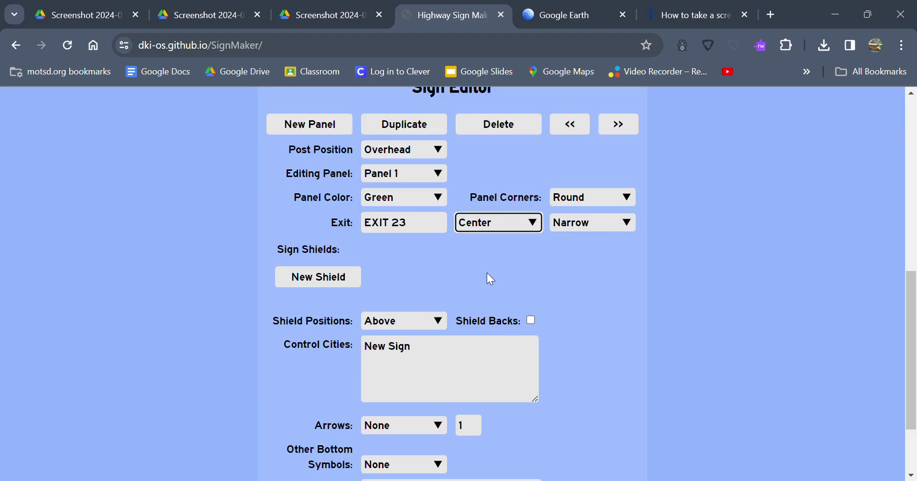
{"action": "scroll", "coordinate": [487, 286], "scroll_direction": "up", "scroll_amount": 5}
{"action": "scroll", "coordinate": [488, 287], "scroll_direction": "down", "scroll_amount": 6}
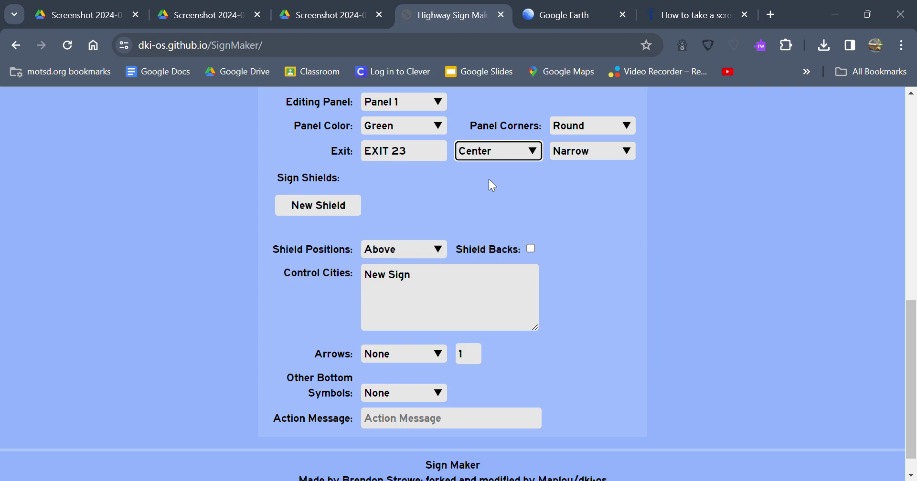
{"action": "key", "text": "Down"}
{"action": "scroll", "coordinate": [465, 232], "scroll_direction": "up", "scroll_amount": 10}
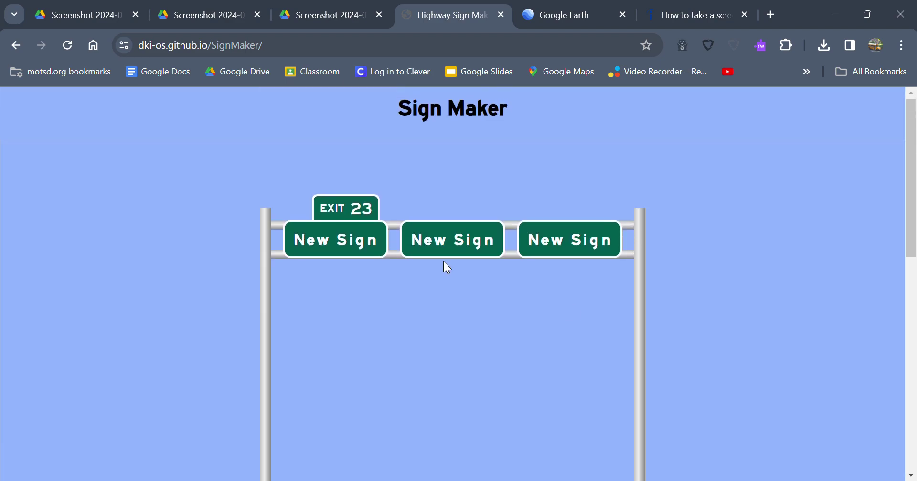
{"action": "scroll", "coordinate": [444, 265], "scroll_direction": "down", "scroll_amount": 3}
{"action": "scroll", "coordinate": [621, 315], "scroll_direction": "down", "scroll_amount": 3}
Change the exit tab's width from wide through full to the Edge style.
{"action": "key", "text": "Tab"}
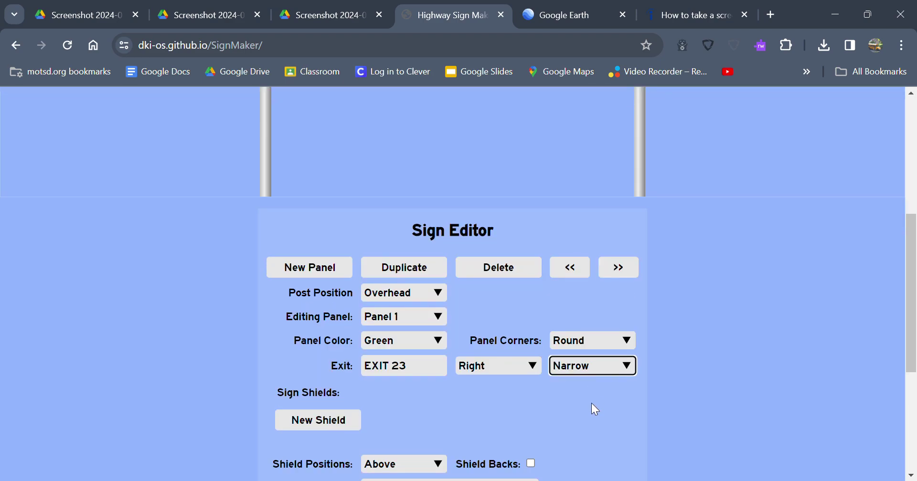
{"action": "key", "text": "Down"}
{"action": "scroll", "coordinate": [549, 428], "scroll_direction": "up", "scroll_amount": 6}
{"action": "scroll", "coordinate": [473, 308], "scroll_direction": "down", "scroll_amount": 7}
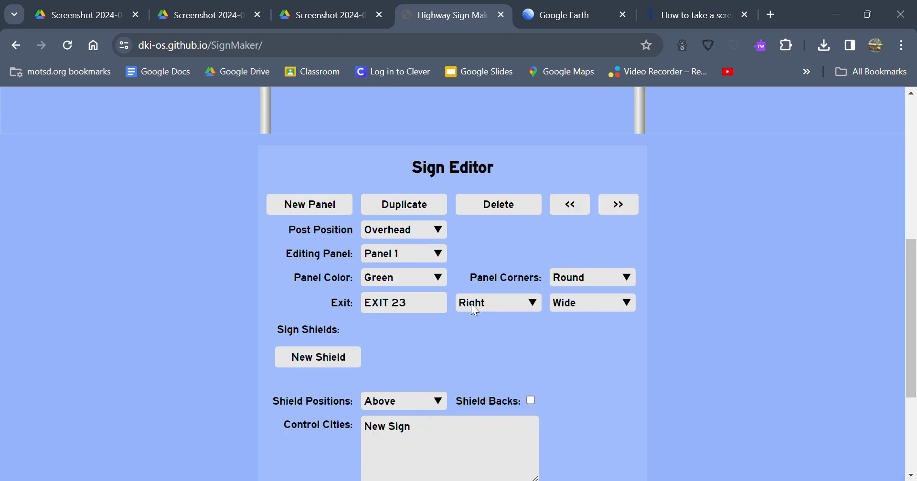
{"action": "left_click", "coordinate": [600, 298]}
{"action": "key", "text": "Down"}
{"action": "scroll", "coordinate": [504, 362], "scroll_direction": "up", "scroll_amount": 7}
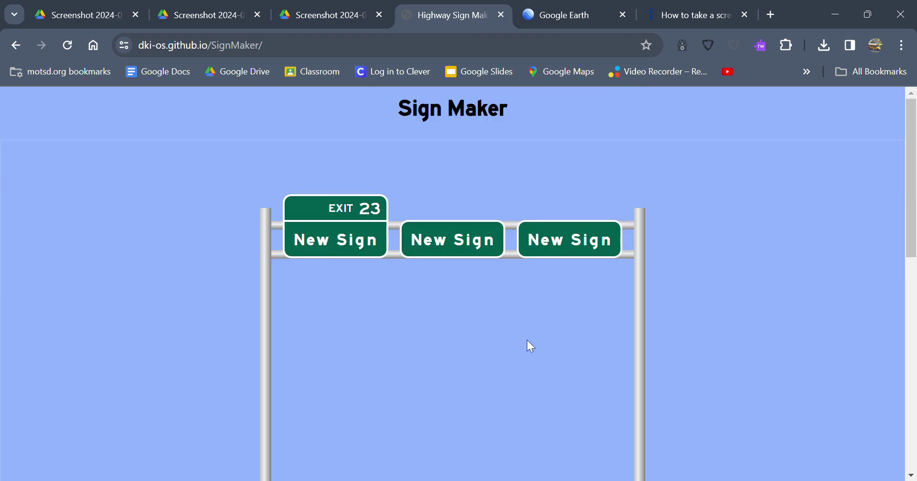
{"action": "scroll", "coordinate": [468, 396], "scroll_direction": "down", "scroll_amount": 7}
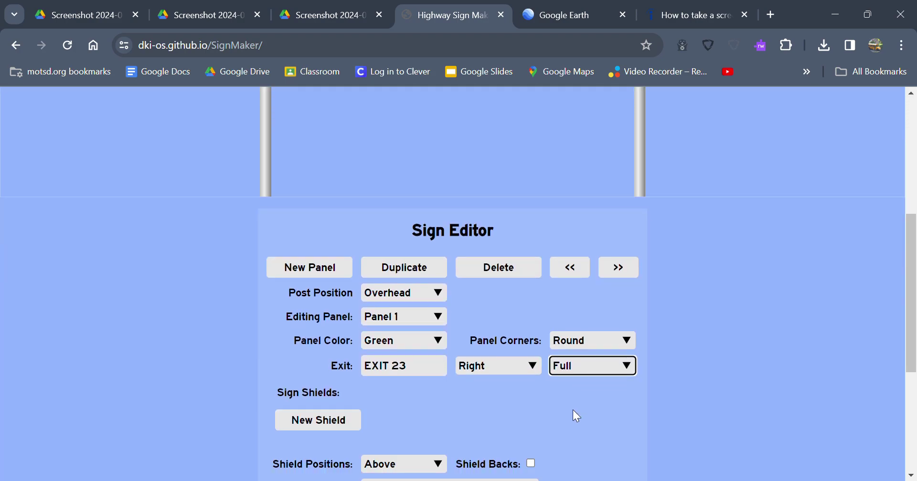
{"action": "key", "text": "Down"}
{"action": "scroll", "coordinate": [549, 363], "scroll_direction": "up", "scroll_amount": 7}
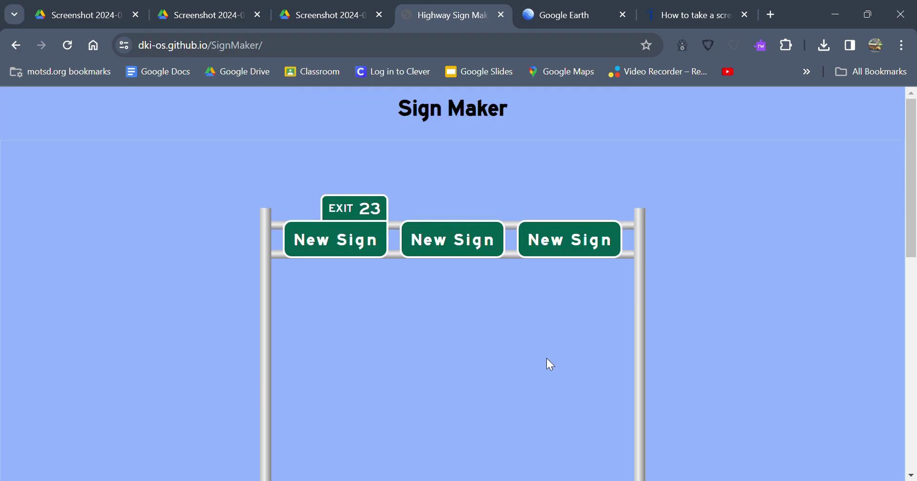
{"action": "scroll", "coordinate": [546, 358], "scroll_direction": "down", "scroll_amount": 7}
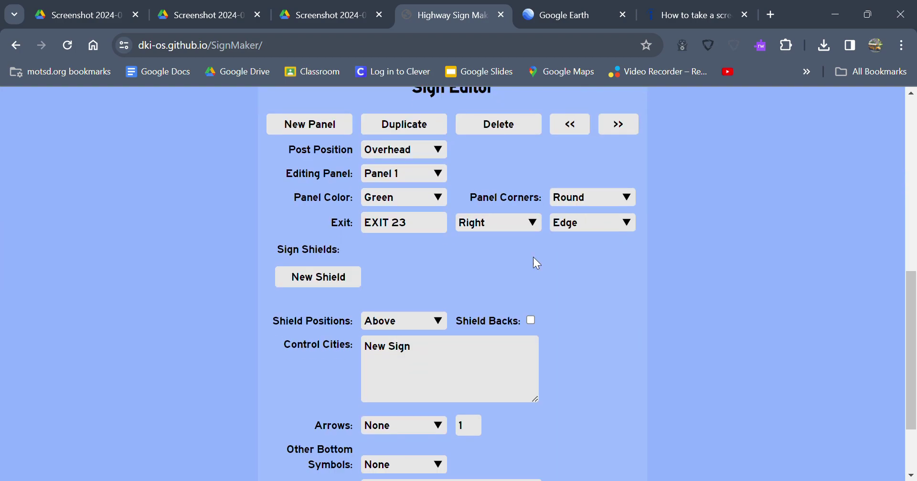
Move the edge-style exit tab to the left side, then back to the right.
{"action": "key", "text": "Up"}
{"action": "scroll", "coordinate": [494, 282], "scroll_direction": "up", "scroll_amount": 6}
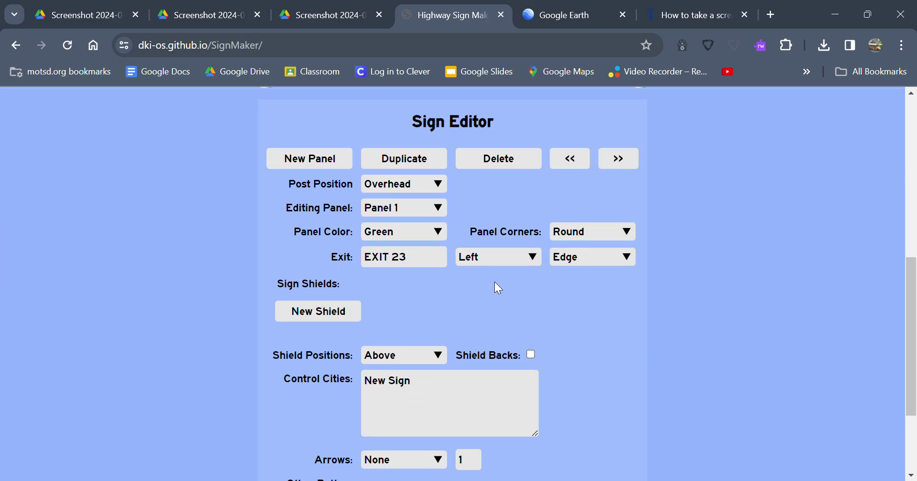
{"action": "scroll", "coordinate": [498, 281], "scroll_direction": "up", "scroll_amount": 1}
{"action": "scroll", "coordinate": [511, 335], "scroll_direction": "down", "scroll_amount": 4}
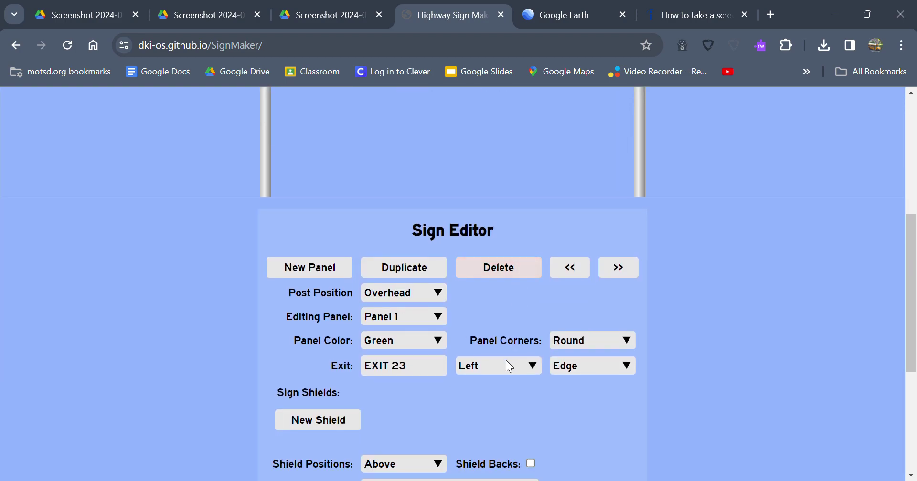
{"action": "key", "text": "Down"}
{"action": "scroll", "coordinate": [507, 382], "scroll_direction": "up", "scroll_amount": 6}
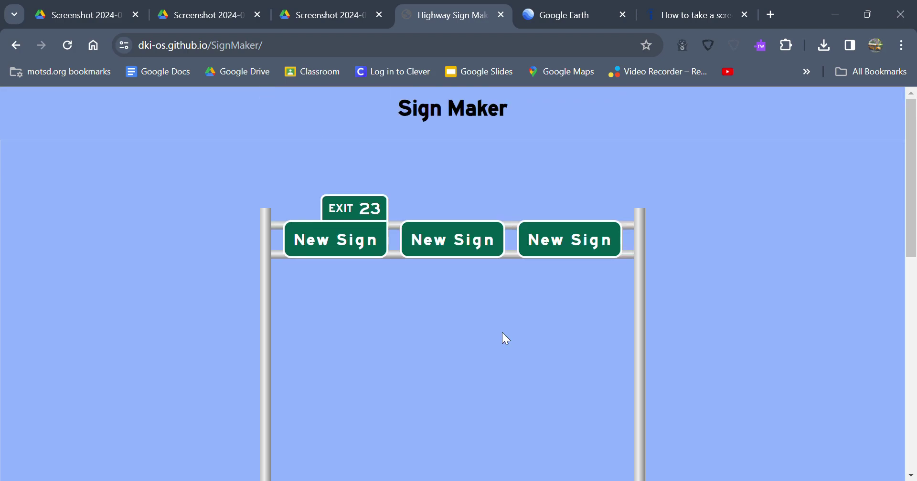
{"action": "scroll", "coordinate": [526, 239], "scroll_direction": "down", "scroll_amount": 3}
{"action": "scroll", "coordinate": [534, 239], "scroll_direction": "down", "scroll_amount": 6}
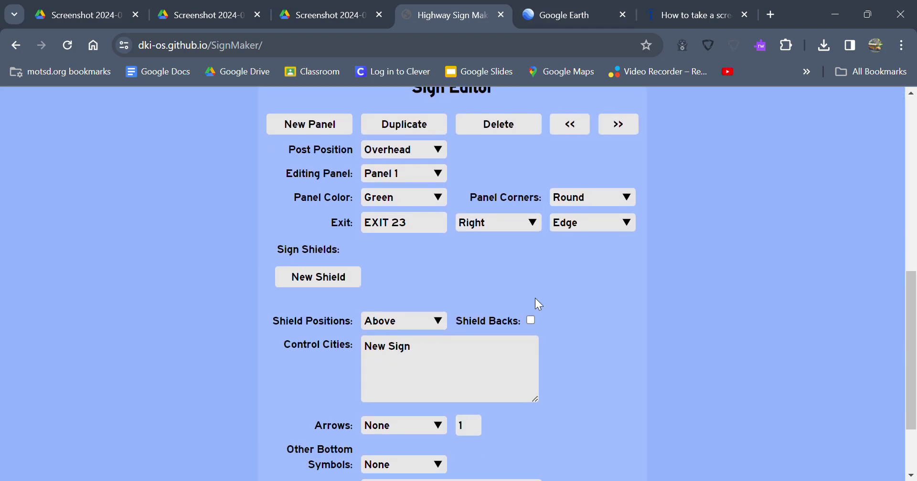
Add a New Shield to Panel 1 and set its type to NY.
{"action": "scroll", "coordinate": [536, 301], "scroll_direction": "up", "scroll_amount": 3}
{"action": "left_click", "coordinate": [328, 426]}
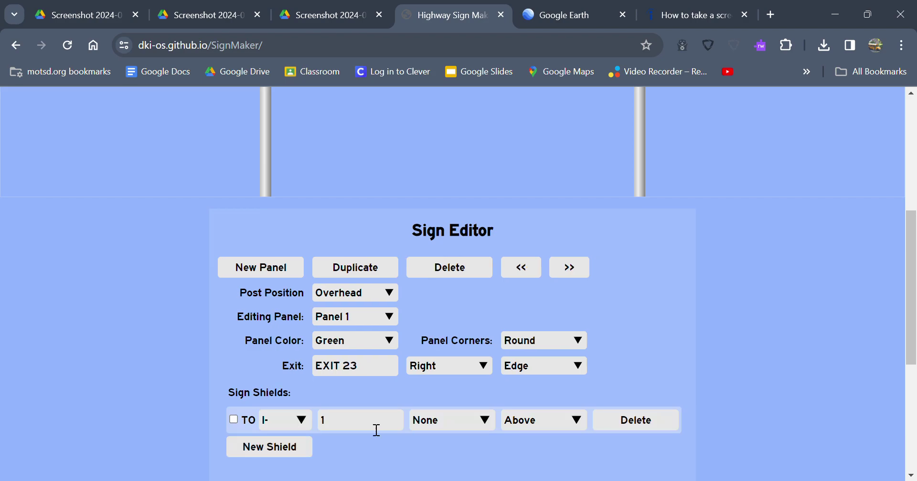
{"action": "scroll", "coordinate": [350, 399], "scroll_direction": "up", "scroll_amount": 5}
{"action": "scroll", "coordinate": [414, 339], "scroll_direction": "down", "scroll_amount": 6}
{"action": "key", "text": "Down"}
{"action": "scroll", "coordinate": [334, 287], "scroll_direction": "up", "scroll_amount": 5}
{"action": "scroll", "coordinate": [331, 281], "scroll_direction": "down", "scroll_amount": 8}
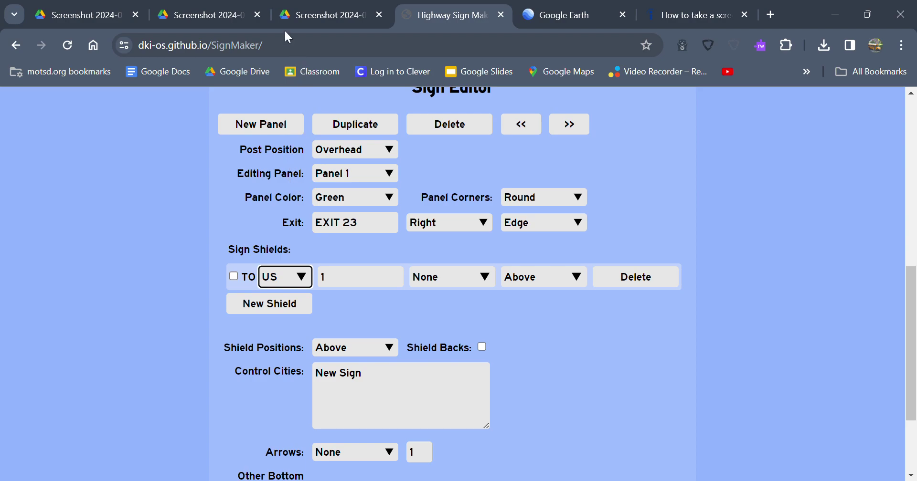
{"action": "key", "text": "n"}
{"action": "key", "text": "y"}
Replace the shield's default route number 1 with 303.
{"action": "left_click", "coordinate": [380, 281]}
{"action": "key", "text": "BackSpace"}
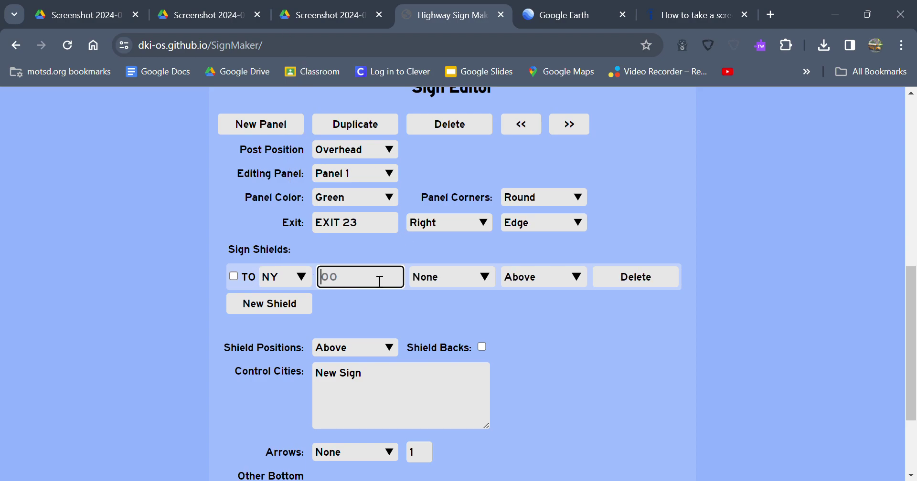
{"action": "type", "text": "303"}
{"action": "left_click", "coordinate": [457, 311]}
{"action": "scroll", "coordinate": [457, 311], "scroll_direction": "up", "scroll_amount": 3}
{"action": "scroll", "coordinate": [456, 311], "scroll_direction": "up", "scroll_amount": 6}
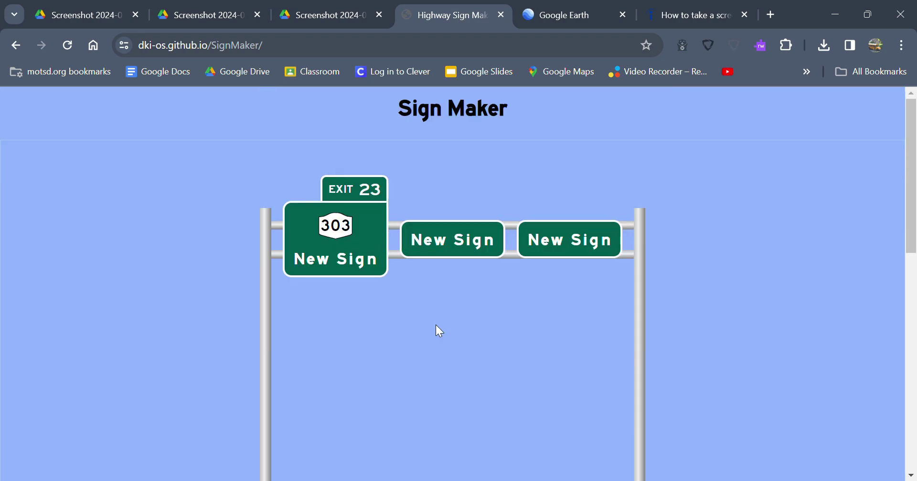
{"action": "scroll", "coordinate": [436, 328], "scroll_direction": "down", "scroll_amount": 7}
{"action": "scroll", "coordinate": [475, 389], "scroll_direction": "down", "scroll_amount": 3}
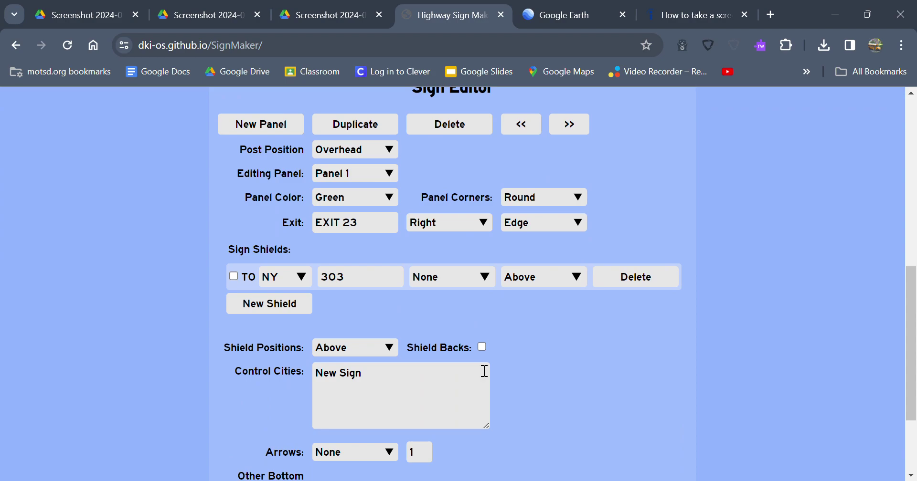
Turn on Shield Backs to give the 303 shield a black backing.
{"action": "scroll", "coordinate": [514, 349], "scroll_direction": "up", "scroll_amount": 10}
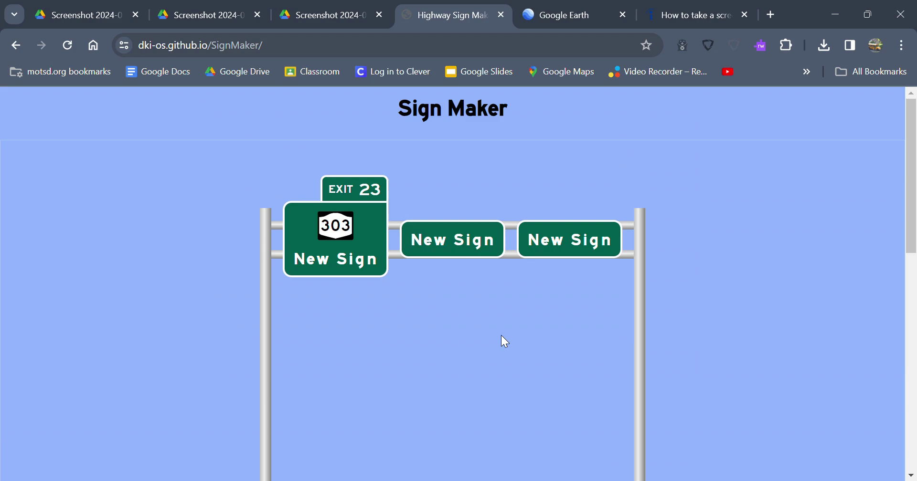
{"action": "scroll", "coordinate": [505, 342], "scroll_direction": "down", "scroll_amount": 10}
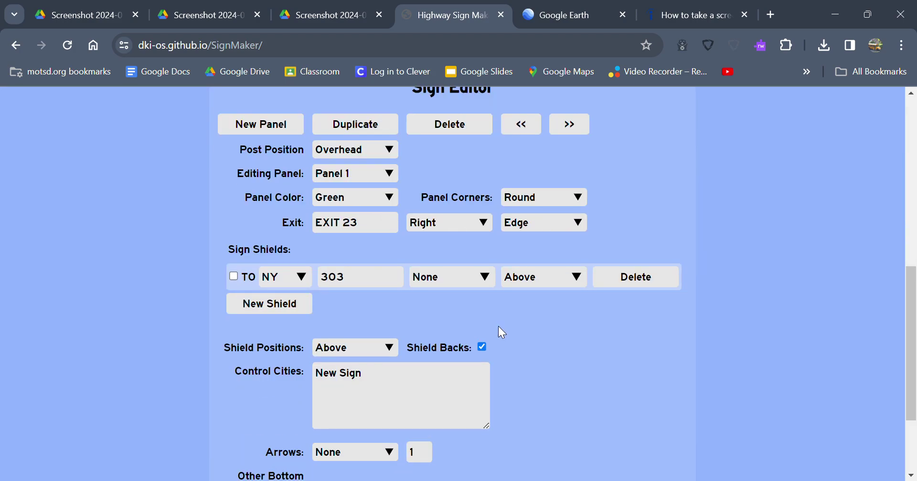
{"action": "left_click", "coordinate": [482, 347]}
{"action": "scroll", "coordinate": [558, 338], "scroll_direction": "up", "scroll_amount": 10}
{"action": "scroll", "coordinate": [557, 338], "scroll_direction": "down", "scroll_amount": 10}
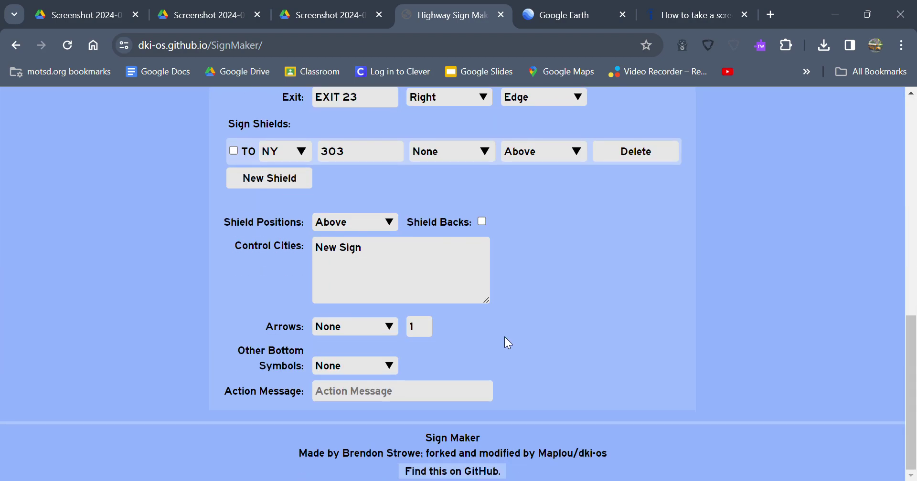
Try the Left, then Right shield positions relative to the text.
{"action": "left_click", "coordinate": [371, 221]}
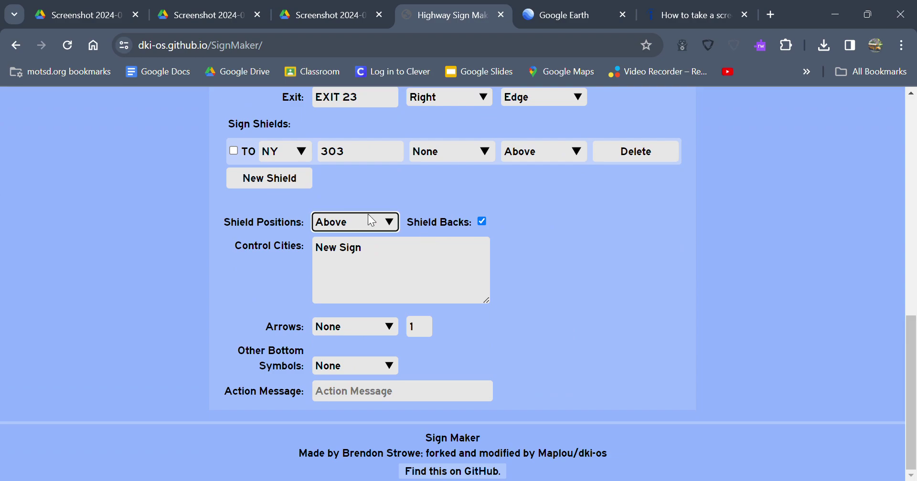
{"action": "left_click", "coordinate": [360, 242]}
{"action": "key", "text": "Down"}
{"action": "left_click", "coordinate": [578, 274]}
{"action": "scroll", "coordinate": [577, 273], "scroll_direction": "up", "scroll_amount": 10}
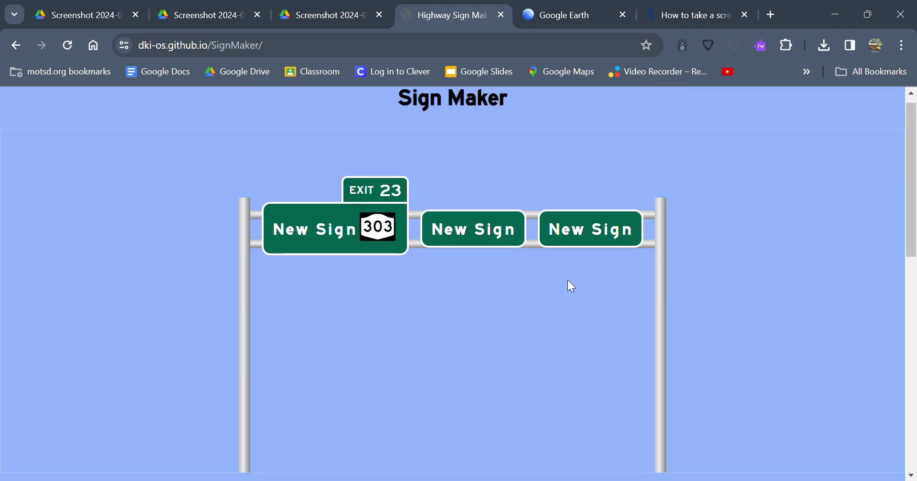
{"action": "scroll", "coordinate": [568, 282], "scroll_direction": "down", "scroll_amount": 10}
Switch the shield position to Left again, then return it to Above.
{"action": "left_click", "coordinate": [382, 420]}
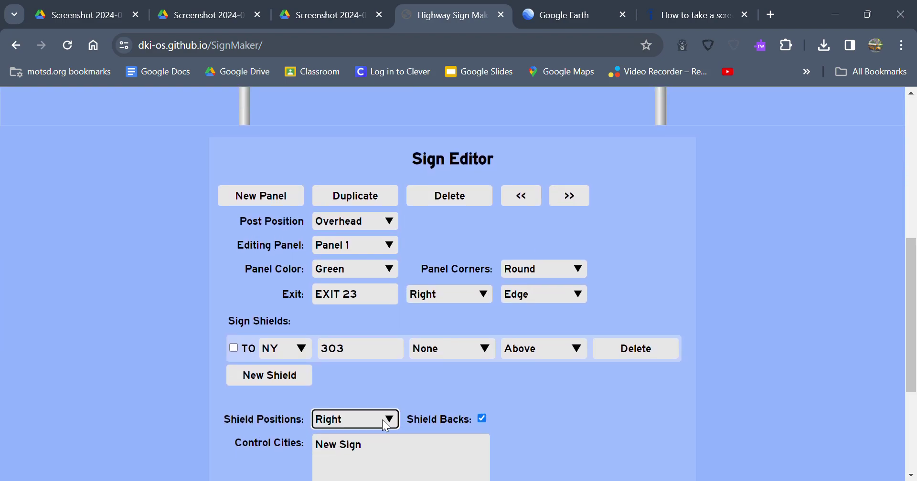
{"action": "left_click", "coordinate": [373, 429]}
{"action": "scroll", "coordinate": [484, 402], "scroll_direction": "up", "scroll_amount": 6}
{"action": "scroll", "coordinate": [485, 403], "scroll_direction": "down", "scroll_amount": 7}
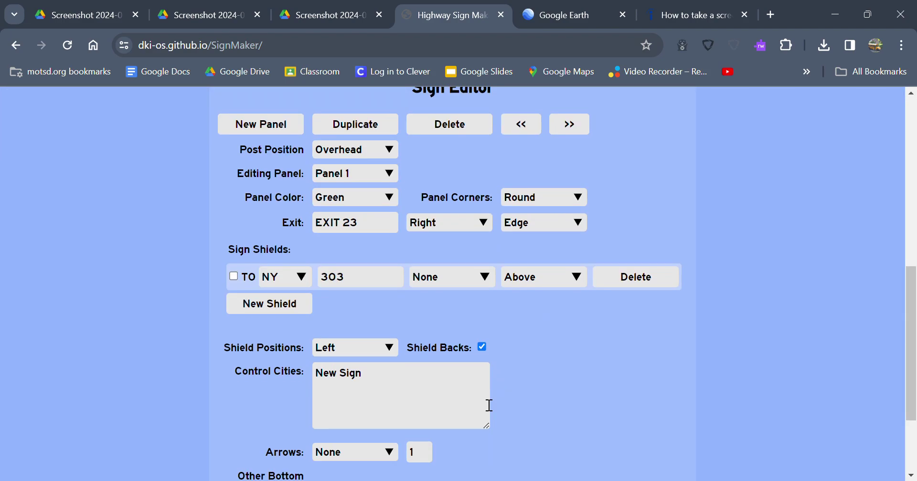
{"action": "key", "text": "Up"}
{"action": "left_click", "coordinate": [588, 328]}
{"action": "scroll", "coordinate": [557, 319], "scroll_direction": "up", "scroll_amount": 6}
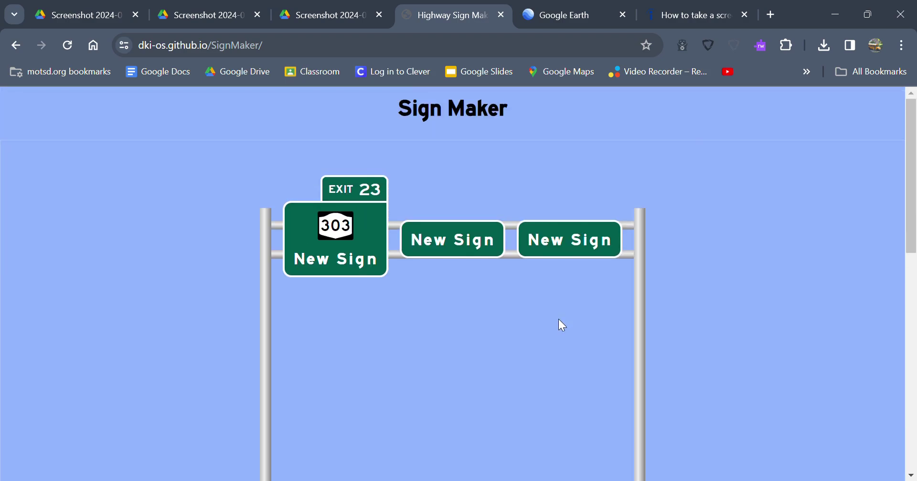
{"action": "scroll", "coordinate": [558, 319], "scroll_direction": "down", "scroll_amount": 6}
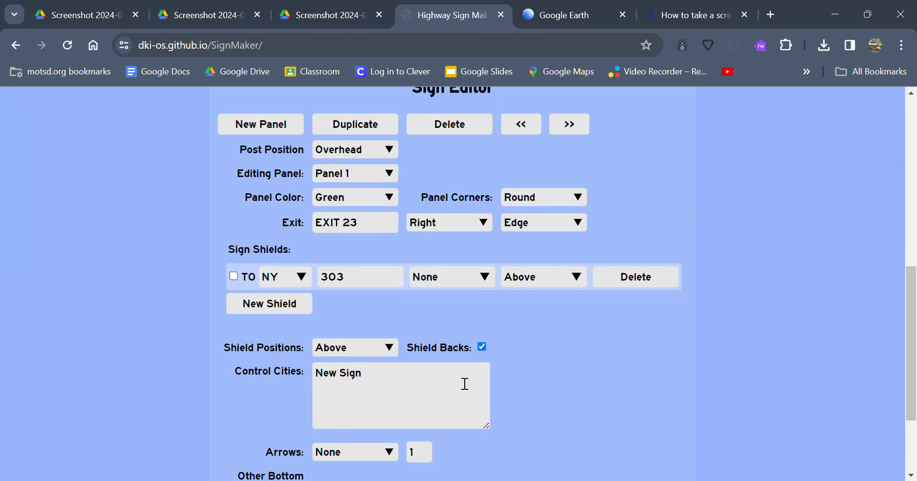
Replace 'New Sign' with control cities Scranton, New York City and Yonkers on separate lines.
{"action": "left_click_drag", "start_coordinate": [460, 381], "coordinate": [323, 380]}
{"action": "key", "text": "BackSpace"}
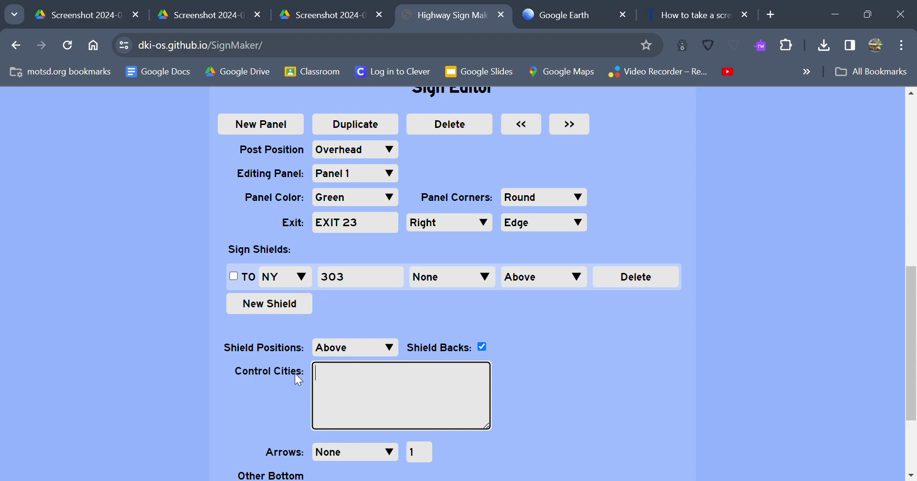
{"action": "type", "text": "Scranton"}
{"action": "key", "text": "Return"}
{"action": "type", "text": "New York C"}
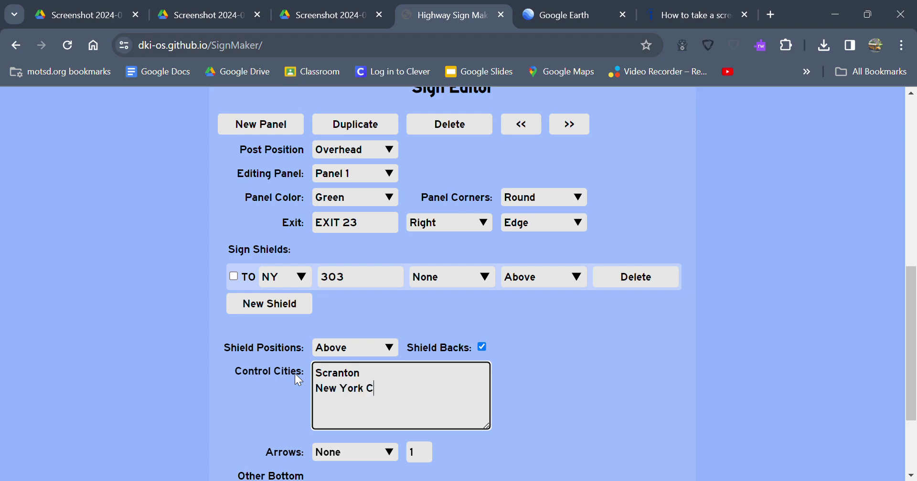
{"action": "type", "text": "ity "}
{"action": "type", "text": "Yonkers"}
{"action": "left_click", "coordinate": [649, 340]}
{"action": "scroll", "coordinate": [653, 346], "scroll_direction": "up", "scroll_amount": 10}
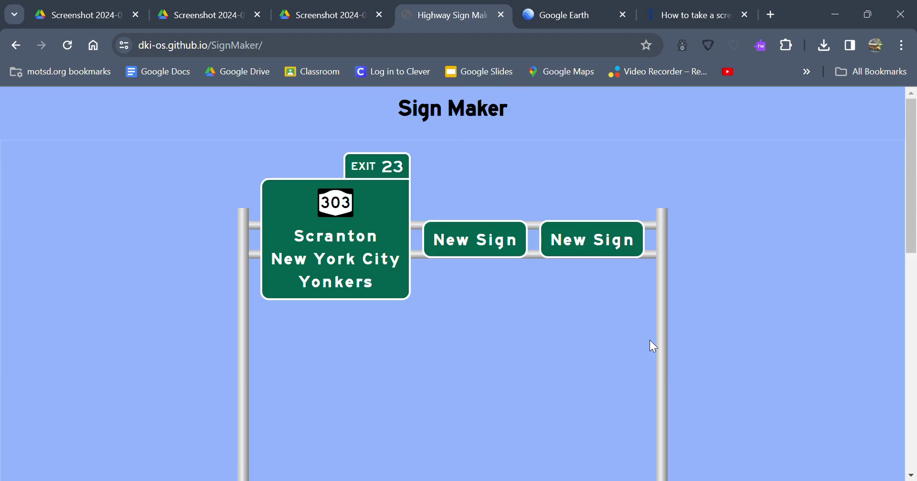
{"action": "scroll", "coordinate": [650, 340], "scroll_direction": "down", "scroll_amount": 10}
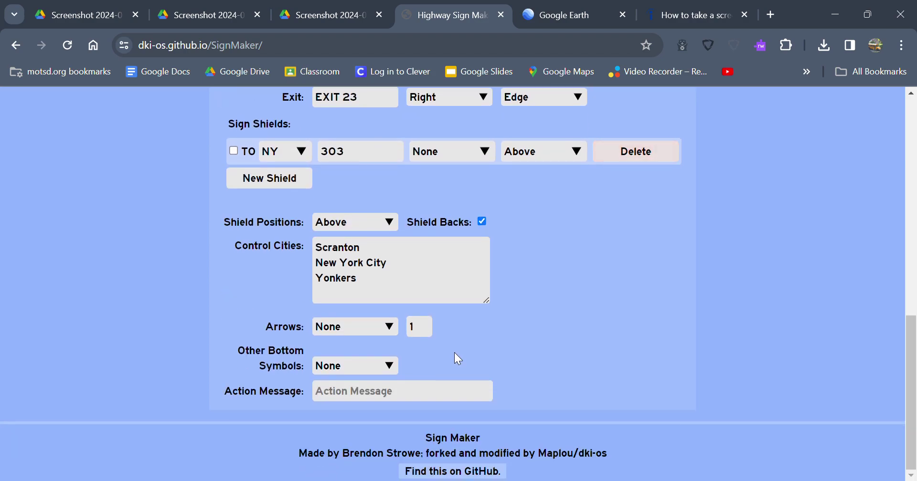
Add an arrow to the 303 panel and try the Up, Down, Right/Up and Right directions.
{"action": "left_click", "coordinate": [372, 329]}
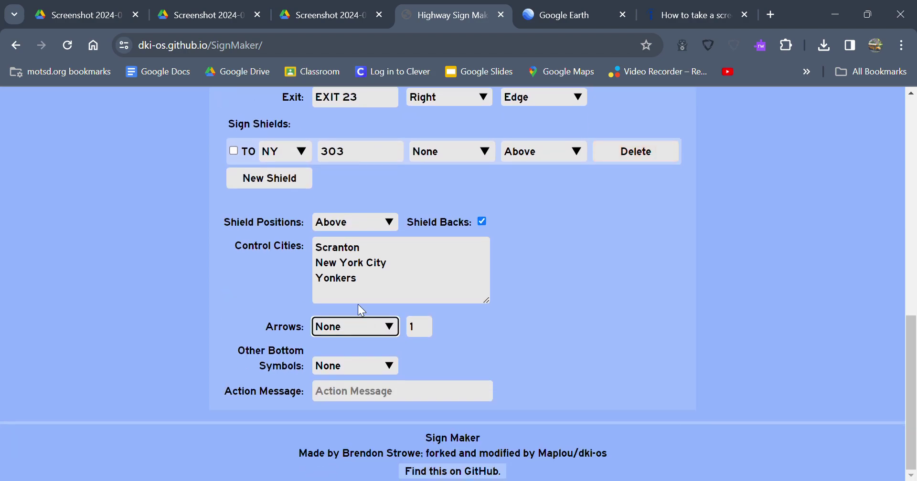
{"action": "left_click", "coordinate": [357, 304]}
{"action": "scroll", "coordinate": [589, 344], "scroll_direction": "up", "scroll_amount": 10}
{"action": "scroll", "coordinate": [584, 342], "scroll_direction": "down", "scroll_amount": 9}
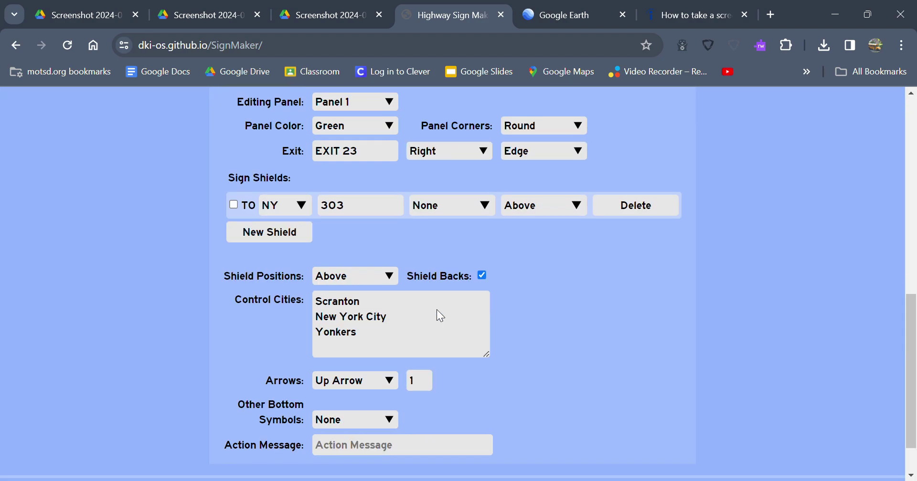
{"action": "left_click", "coordinate": [352, 390]}
{"action": "left_click", "coordinate": [365, 356]}
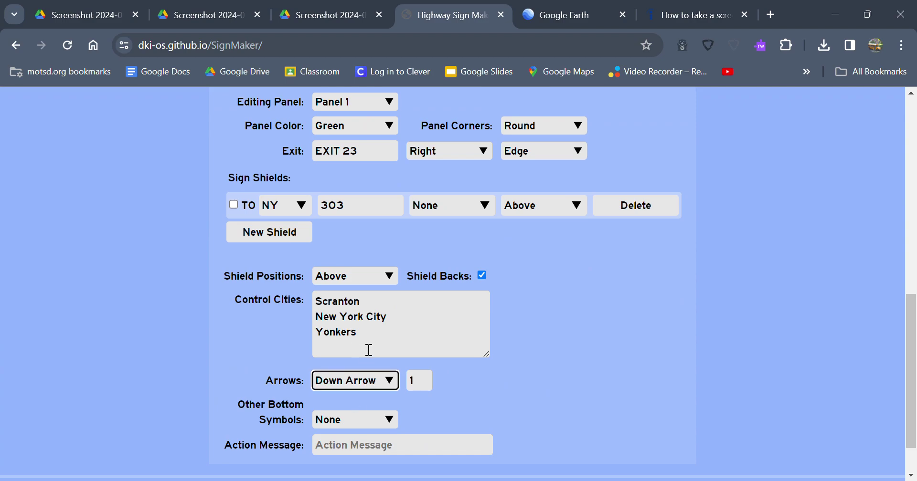
{"action": "scroll", "coordinate": [603, 365], "scroll_direction": "up", "scroll_amount": 10}
{"action": "scroll", "coordinate": [597, 366], "scroll_direction": "down", "scroll_amount": 7}
{"action": "scroll", "coordinate": [423, 441], "scroll_direction": "down", "scroll_amount": 3}
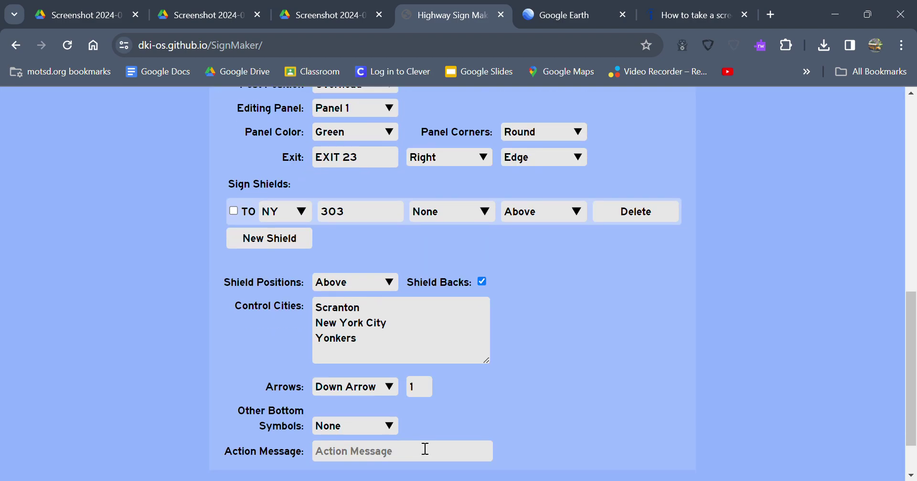
{"action": "left_click", "coordinate": [355, 357]}
{"action": "scroll", "coordinate": [571, 322], "scroll_direction": "up", "scroll_amount": 9}
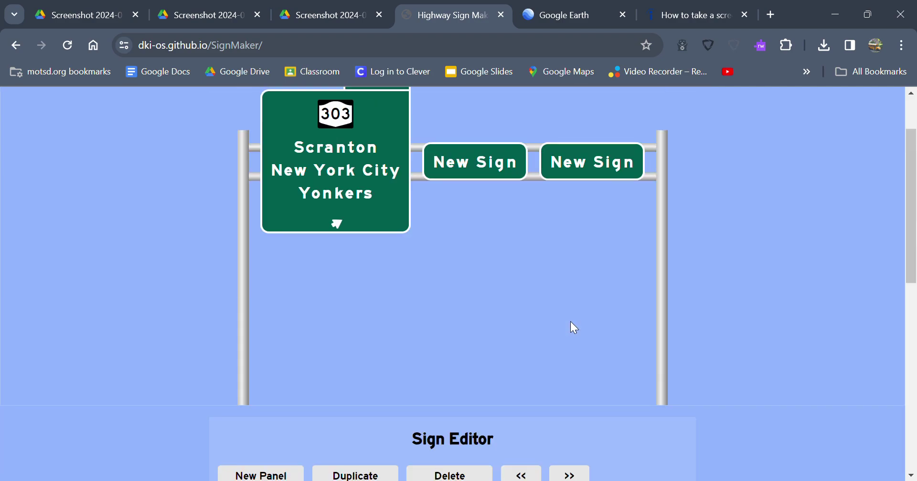
{"action": "scroll", "coordinate": [549, 329], "scroll_direction": "down", "scroll_amount": 7}
{"action": "scroll", "coordinate": [431, 365], "scroll_direction": "down", "scroll_amount": 2}
{"action": "left_click", "coordinate": [356, 380]}
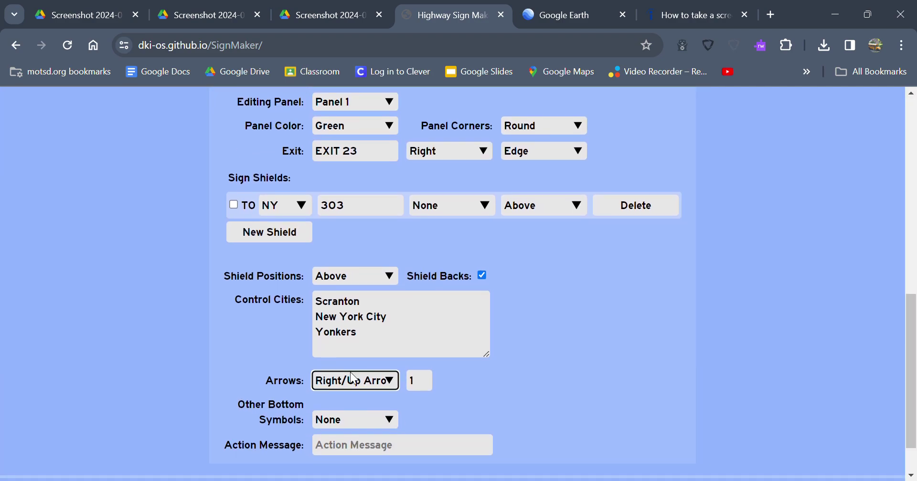
{"action": "left_click", "coordinate": [362, 320]}
{"action": "scroll", "coordinate": [520, 348], "scroll_direction": "up", "scroll_amount": 8}
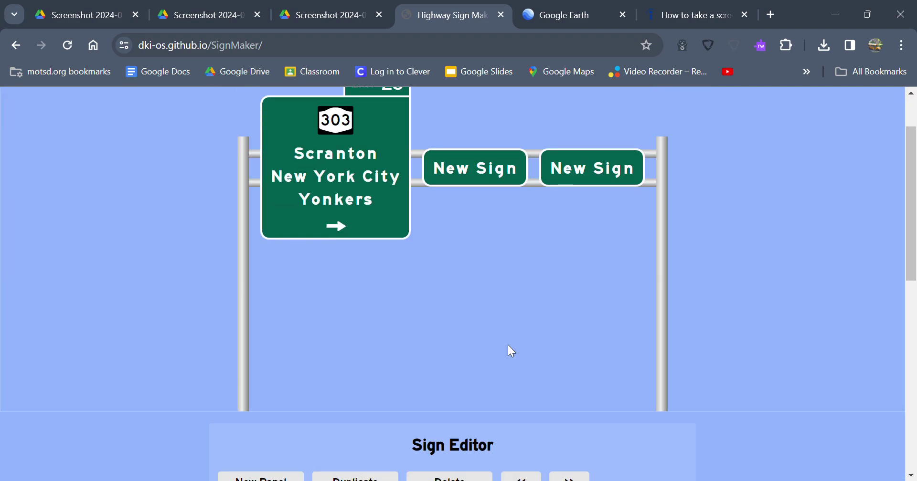
{"action": "scroll", "coordinate": [508, 345], "scroll_direction": "down", "scroll_amount": 6}
{"action": "scroll", "coordinate": [383, 456], "scroll_direction": "down", "scroll_amount": 2}
Cycle through Right/Down, Left/Up and Left, and finish on a Left/Down arrow.
{"action": "left_click", "coordinate": [360, 386]}
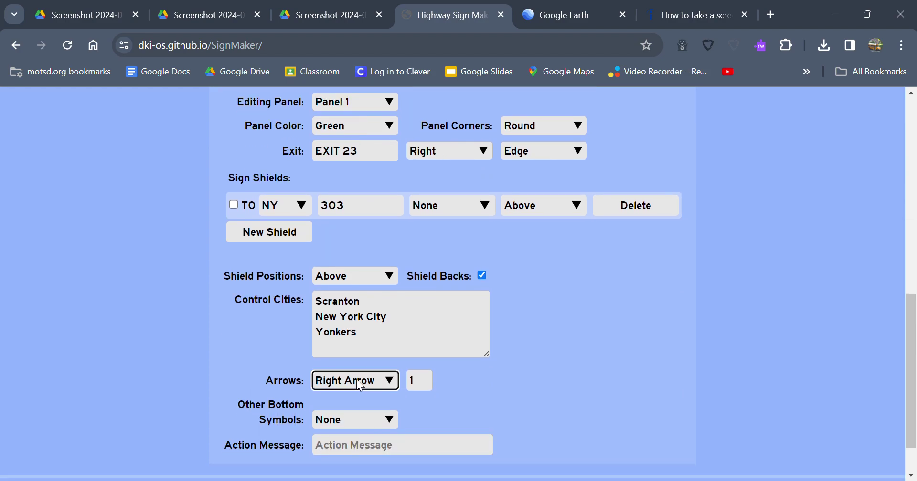
{"action": "left_click", "coordinate": [366, 307]}
{"action": "scroll", "coordinate": [678, 347], "scroll_direction": "up", "scroll_amount": 8}
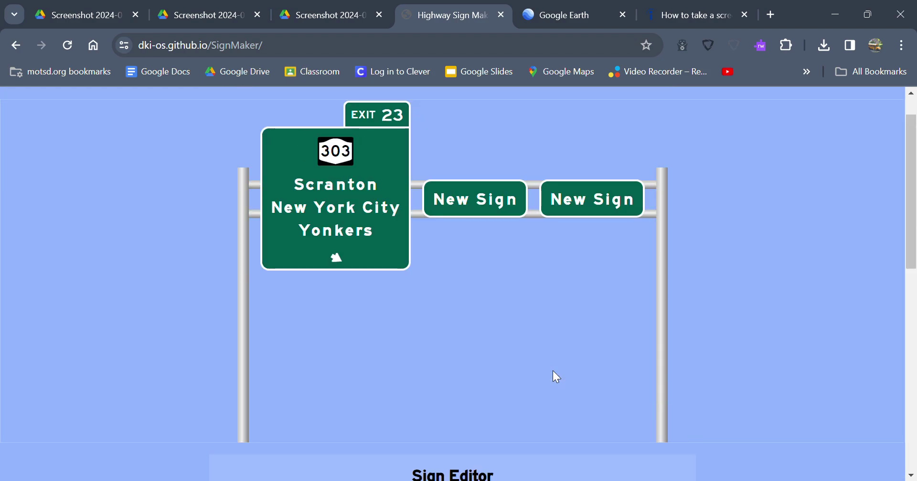
{"action": "scroll", "coordinate": [552, 370], "scroll_direction": "down", "scroll_amount": 6}
{"action": "scroll", "coordinate": [552, 377], "scroll_direction": "down", "scroll_amount": 2}
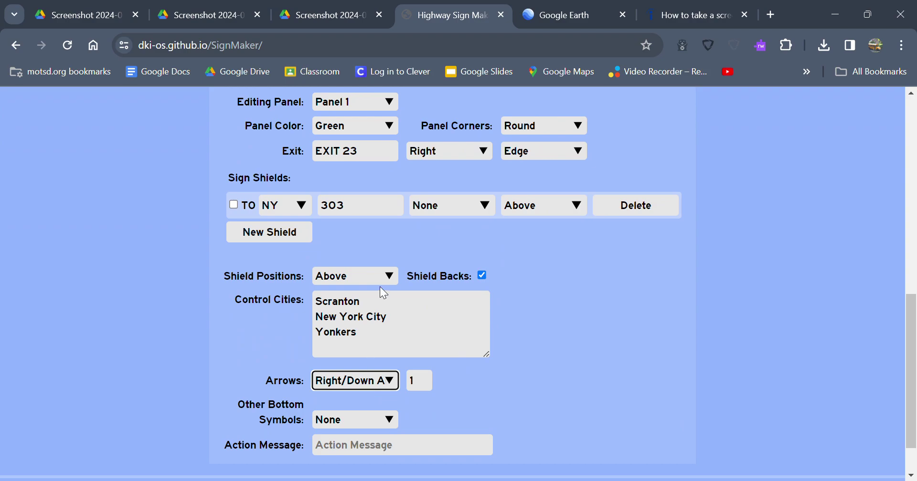
{"action": "key", "text": "Up"}
{"action": "scroll", "coordinate": [548, 354], "scroll_direction": "up", "scroll_amount": 8}
{"action": "scroll", "coordinate": [549, 354], "scroll_direction": "down", "scroll_amount": 1}
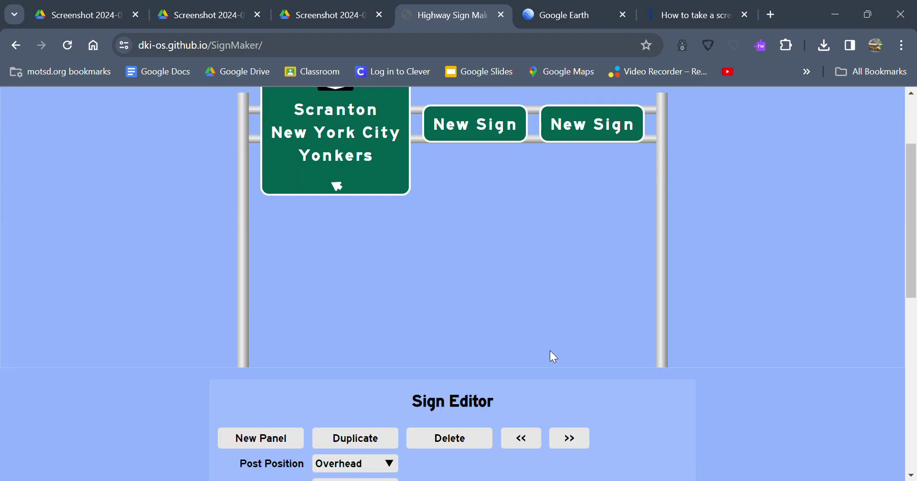
{"action": "scroll", "coordinate": [554, 357], "scroll_direction": "down", "scroll_amount": 7}
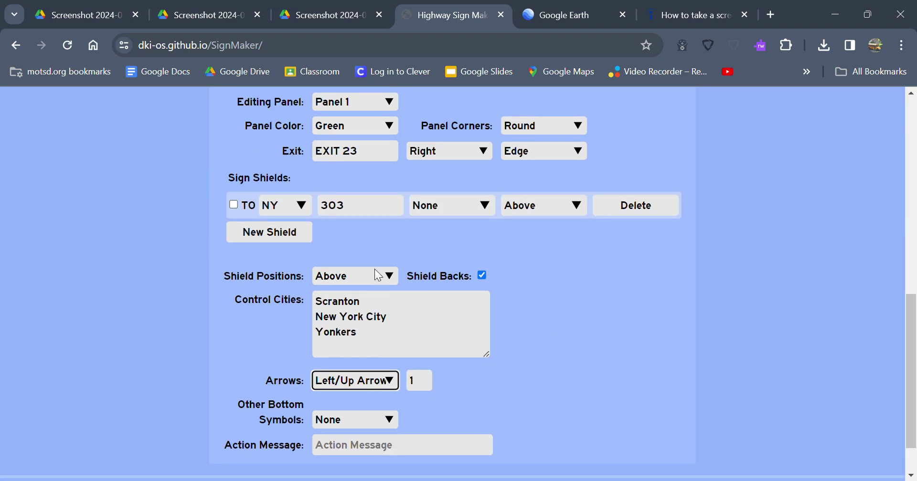
{"action": "key", "text": "Up"}
{"action": "left_click", "coordinate": [595, 373]}
{"action": "scroll", "coordinate": [595, 373], "scroll_direction": "up", "scroll_amount": 7}
{"action": "scroll", "coordinate": [518, 368], "scroll_direction": "down", "scroll_amount": 5}
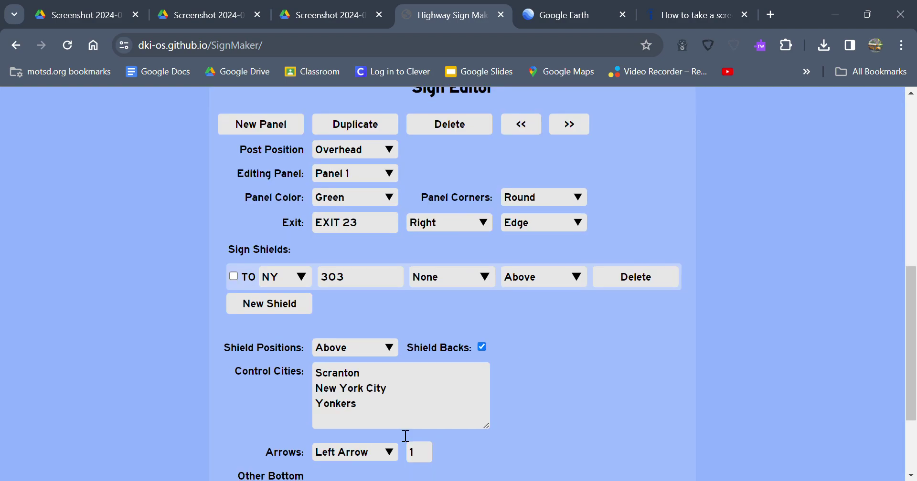
{"action": "left_click", "coordinate": [371, 451]}
{"action": "key", "text": "Down"}
{"action": "left_click", "coordinate": [640, 347]}
{"action": "scroll", "coordinate": [637, 346], "scroll_direction": "up", "scroll_amount": 7}
{"action": "scroll", "coordinate": [584, 330], "scroll_direction": "down", "scroll_amount": 7}
Try the Exit Only, Side Right and Side Left arrow styles, and raise the arrow count.
{"action": "left_click", "coordinate": [371, 452]}
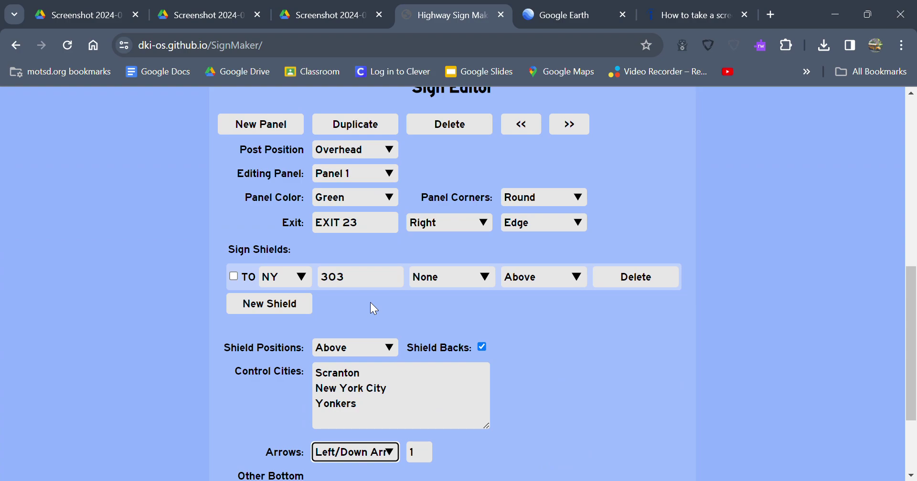
{"action": "left_click", "coordinate": [571, 356]}
{"action": "scroll", "coordinate": [574, 358], "scroll_direction": "up", "scroll_amount": 8}
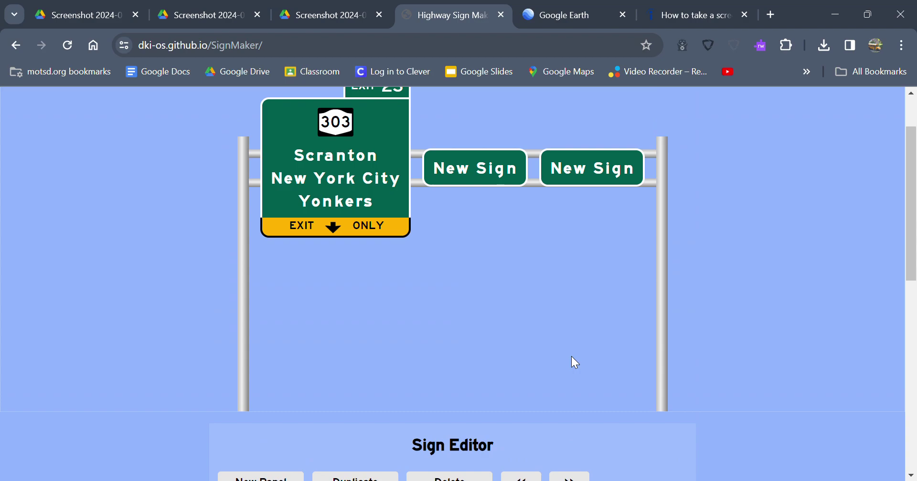
{"action": "scroll", "coordinate": [580, 358], "scroll_direction": "down", "scroll_amount": 8}
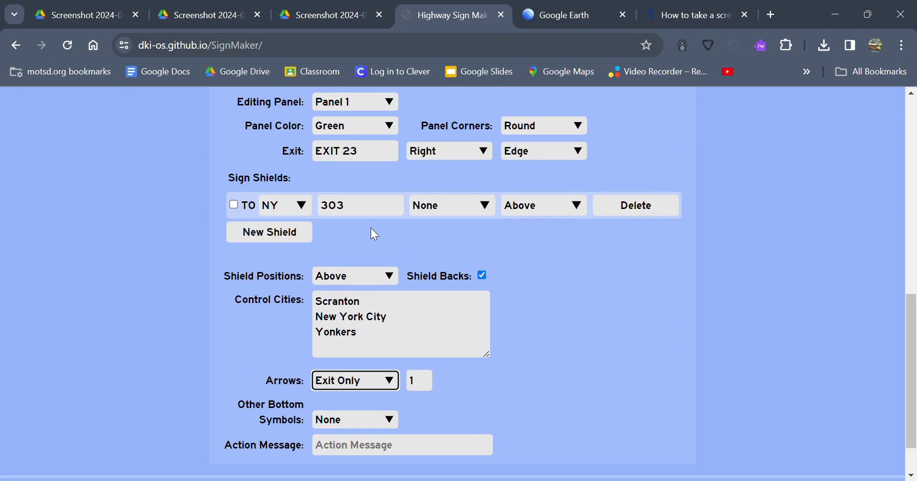
{"action": "key", "text": "Down"}
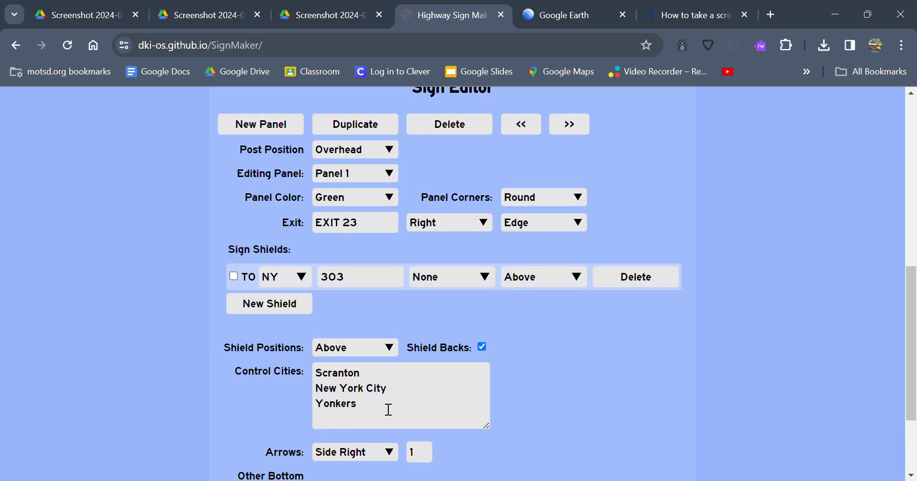
{"action": "key", "text": "Down"}
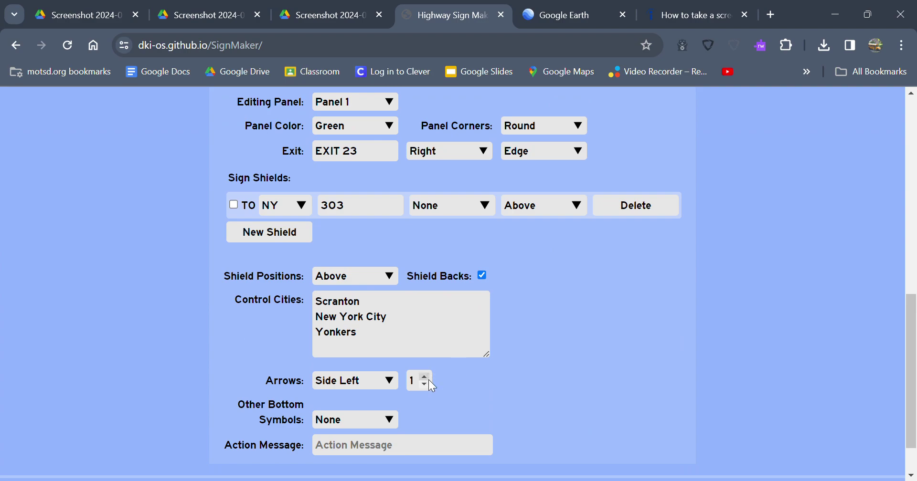
{"action": "left_click", "coordinate": [426, 377]}
{"action": "left_click", "coordinate": [425, 377]}
{"action": "left_click", "coordinate": [425, 377]}
{"action": "left_click", "coordinate": [425, 377]}
{"action": "left_click", "coordinate": [425, 377]}
Set the arrows back to Exit Only with an arrow count of 2.
{"action": "scroll", "coordinate": [551, 416], "scroll_direction": "up", "scroll_amount": 10}
{"action": "scroll", "coordinate": [401, 340], "scroll_direction": "down", "scroll_amount": 10}
{"action": "left_click", "coordinate": [354, 378]}
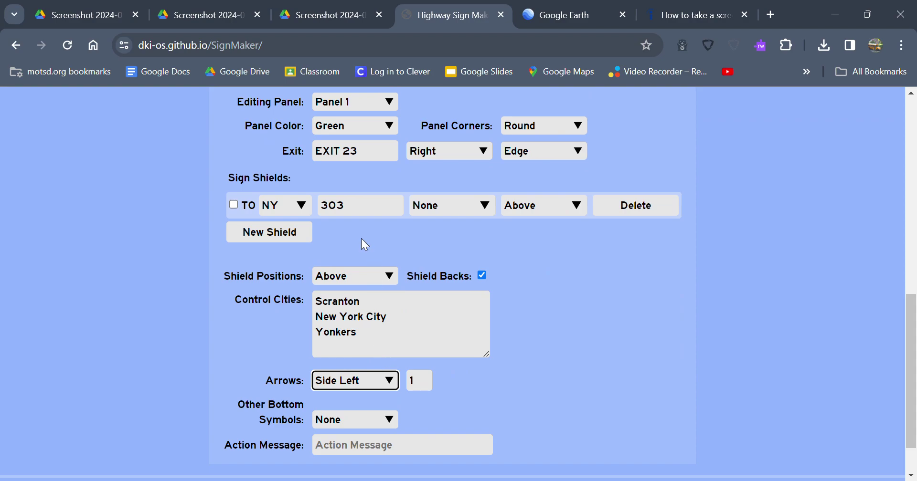
{"action": "key", "text": "Up"}
{"action": "left_click", "coordinate": [425, 378]}
{"action": "left_click", "coordinate": [425, 378]}
{"action": "left_click", "coordinate": [425, 378]}
{"action": "left_click", "coordinate": [425, 377]}
{"action": "left_click", "coordinate": [424, 377]}
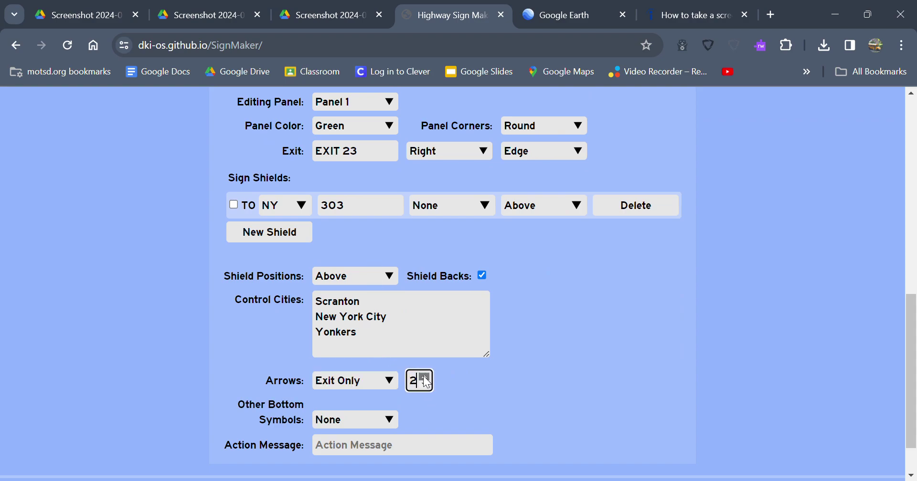
{"action": "scroll", "coordinate": [546, 410], "scroll_direction": "up", "scroll_amount": 10}
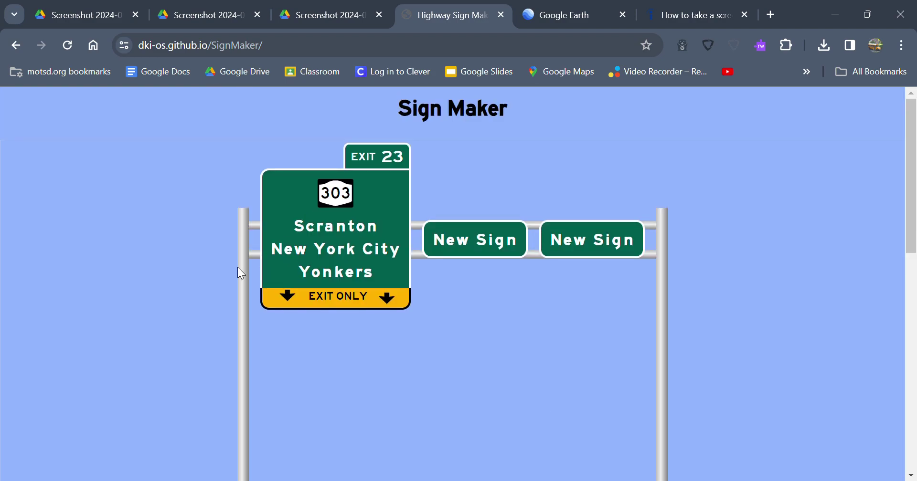
{"action": "scroll", "coordinate": [506, 358], "scroll_direction": "down", "scroll_amount": 10}
{"action": "scroll", "coordinate": [506, 358], "scroll_direction": "up", "scroll_amount": 10}
{"action": "scroll", "coordinate": [444, 354], "scroll_direction": "down", "scroll_amount": 10}
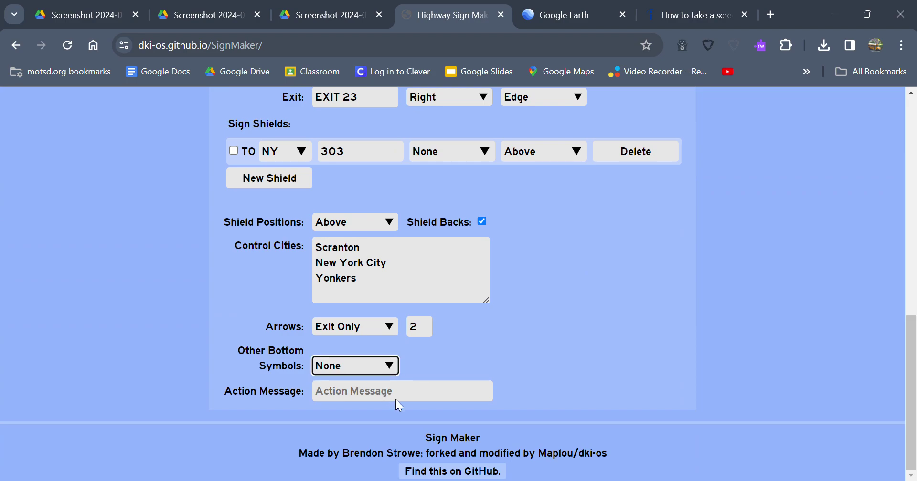
{"action": "key", "text": "Down"}
{"action": "scroll", "coordinate": [557, 334], "scroll_direction": "up", "scroll_amount": 10}
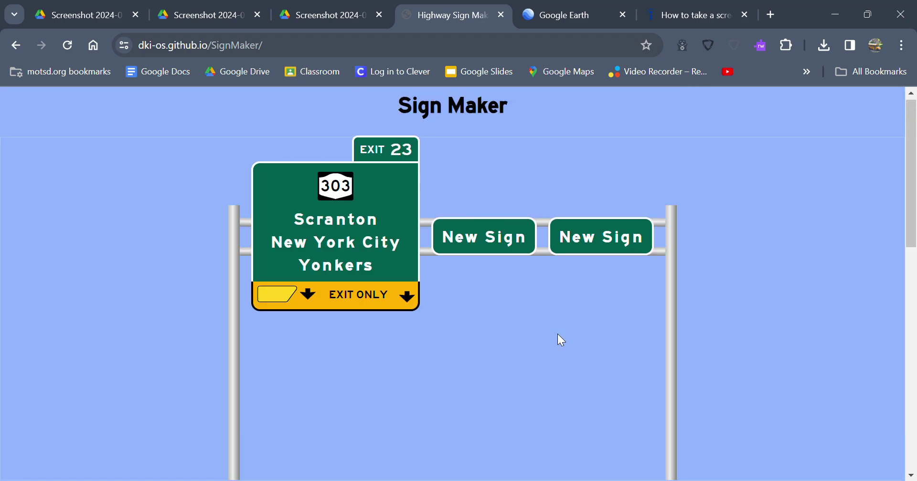
{"action": "scroll", "coordinate": [435, 331], "scroll_direction": "down", "scroll_amount": 10}
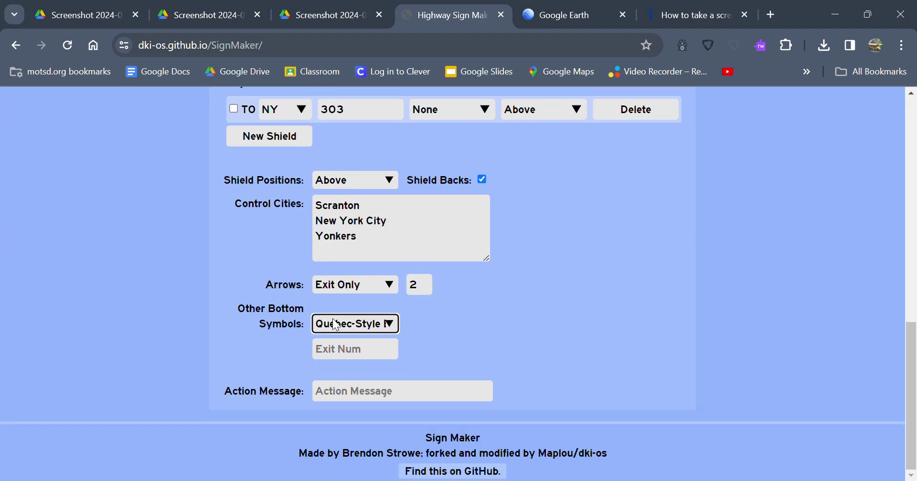
{"action": "key", "text": "Down"}
{"action": "scroll", "coordinate": [516, 338], "scroll_direction": "up", "scroll_amount": 10}
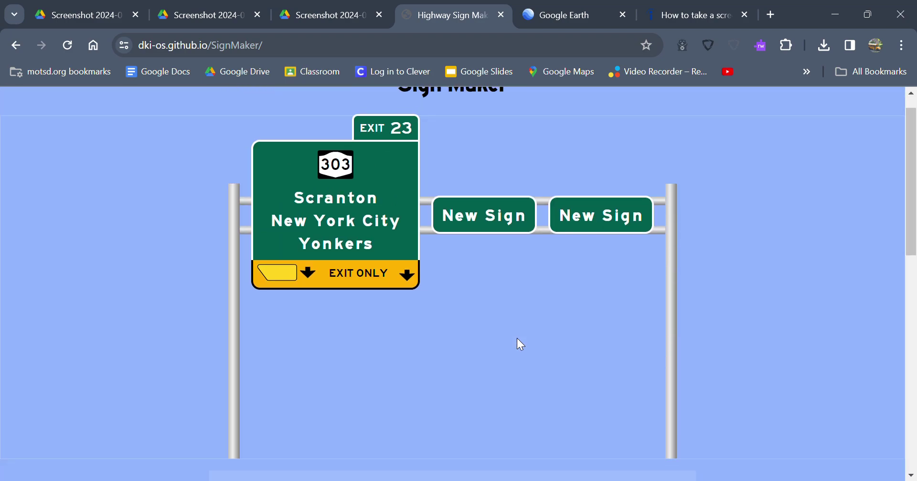
{"action": "scroll", "coordinate": [517, 338], "scroll_direction": "down", "scroll_amount": 8}
{"action": "scroll", "coordinate": [520, 343], "scroll_direction": "down", "scroll_amount": 2}
{"action": "left_click", "coordinate": [362, 358]}
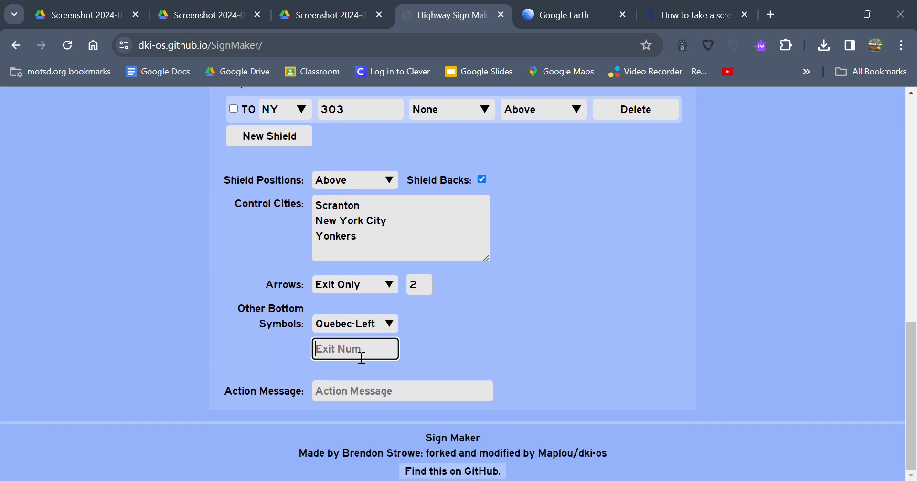
{"action": "type", "text": "12"}
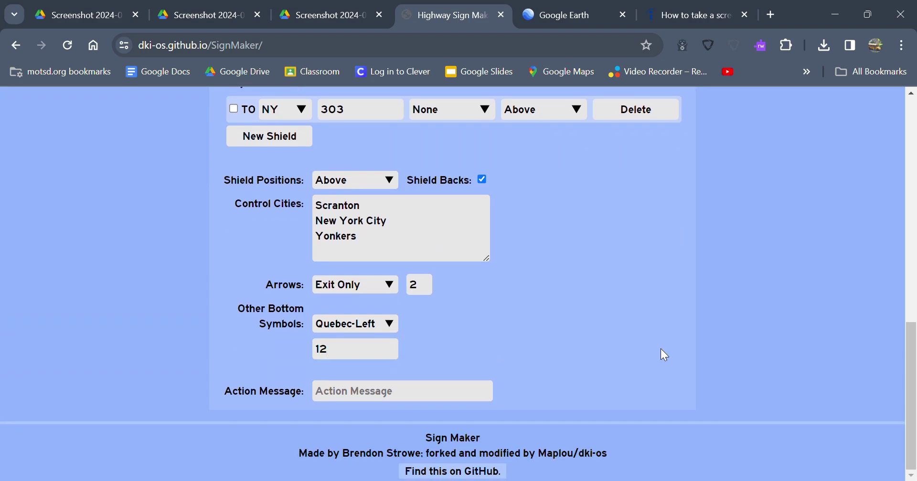
{"action": "scroll", "coordinate": [661, 348], "scroll_direction": "up", "scroll_amount": 8}
{"action": "scroll", "coordinate": [659, 345], "scroll_direction": "down", "scroll_amount": 10}
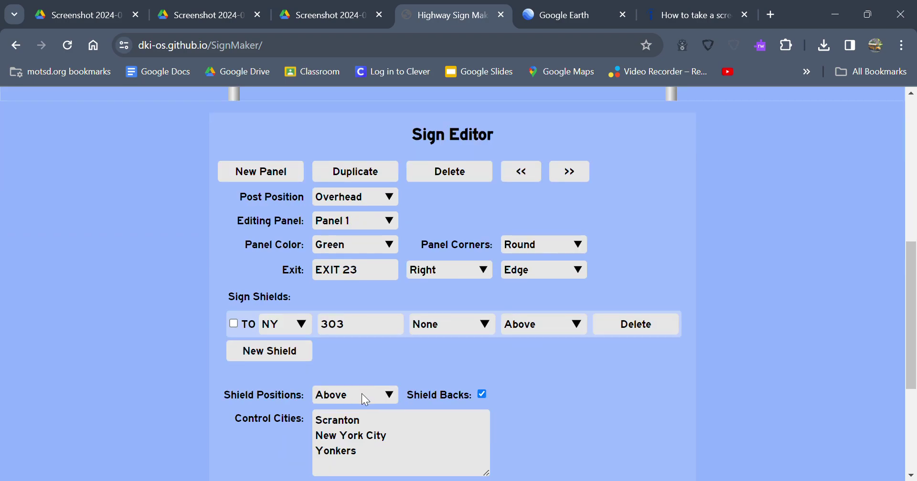
{"action": "left_click", "coordinate": [361, 328]}
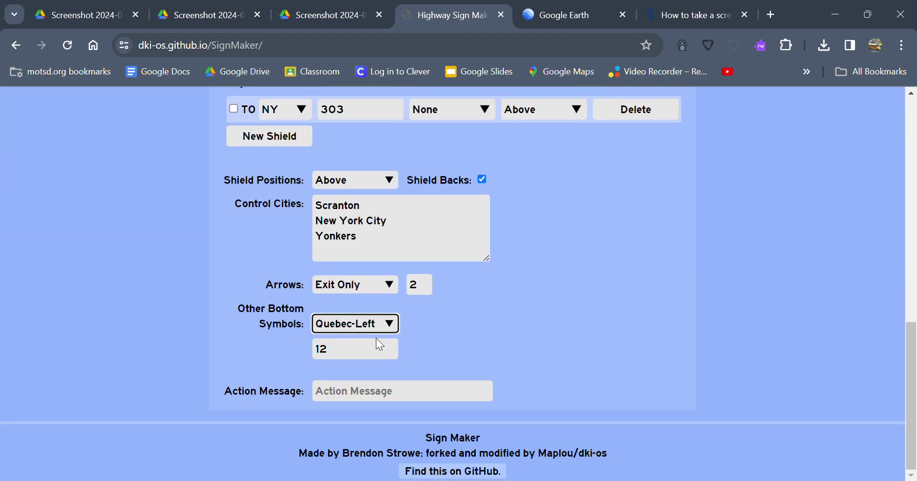
{"action": "left_click", "coordinate": [380, 344]}
{"action": "left_click", "coordinate": [388, 400]}
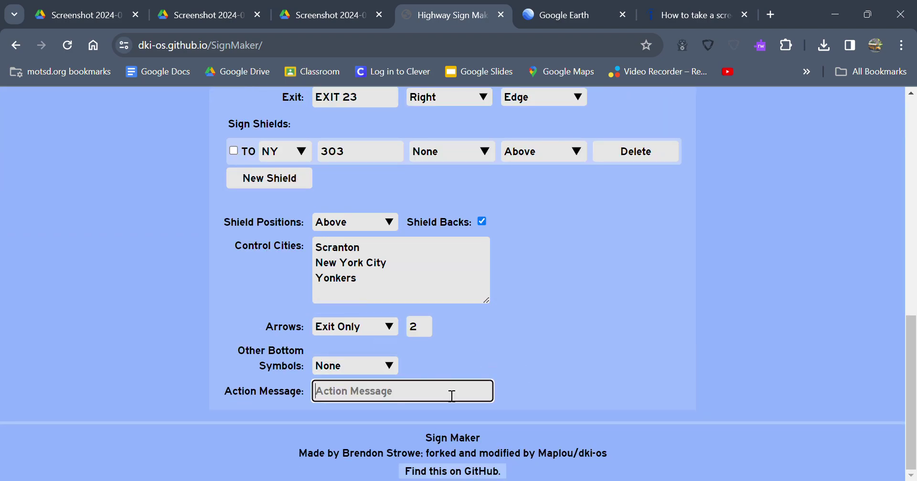
{"action": "left_click", "coordinate": [591, 351]}
{"action": "scroll", "coordinate": [587, 346], "scroll_direction": "up", "scroll_amount": 10}
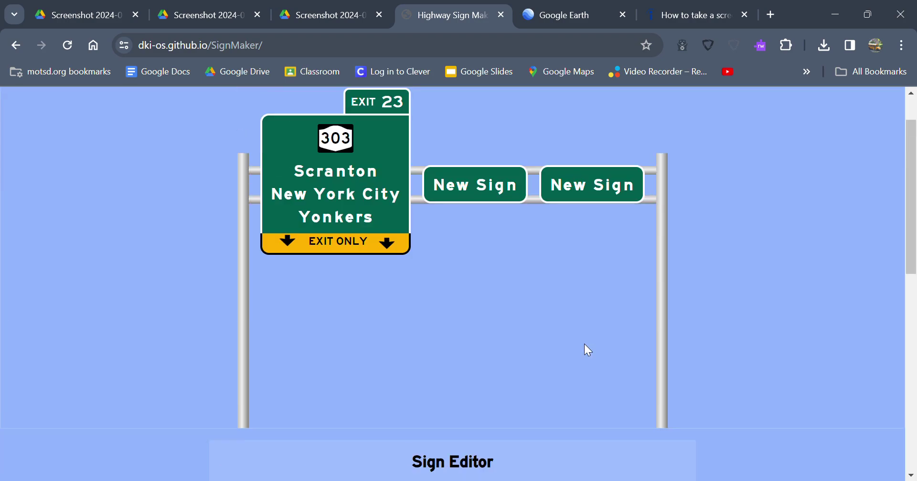
On the second panel, add a route 29 shield labelled North.
{"action": "scroll", "coordinate": [525, 344], "scroll_direction": "down", "scroll_amount": 5}
{"action": "left_click", "coordinate": [371, 271]}
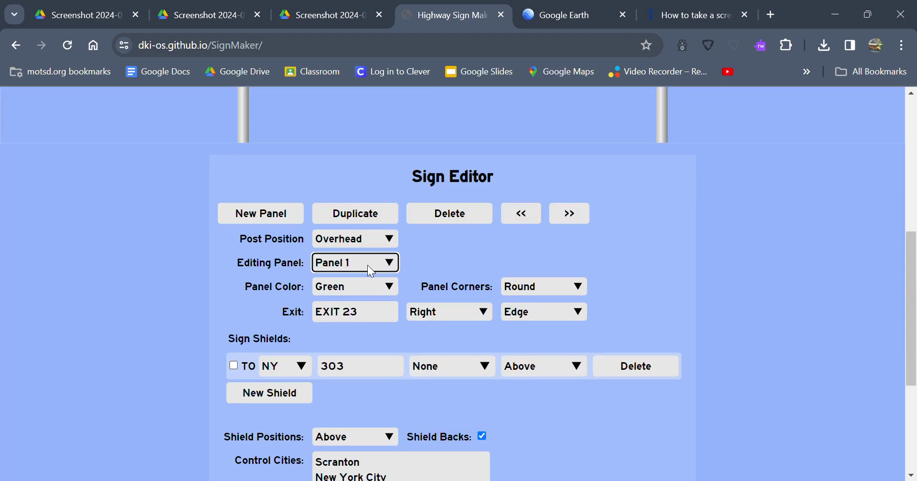
{"action": "left_click", "coordinate": [372, 291]}
{"action": "scroll", "coordinate": [502, 270], "scroll_direction": "up", "scroll_amount": 9}
{"action": "scroll", "coordinate": [501, 270], "scroll_direction": "down", "scroll_amount": 13}
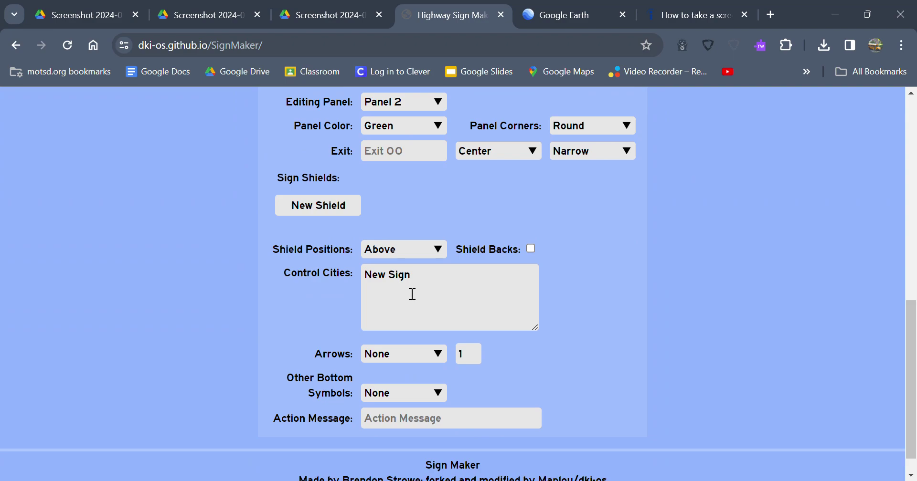
{"action": "left_click", "coordinate": [297, 216]}
{"action": "left_click", "coordinate": [335, 208]}
{"action": "type", "text": "1"}
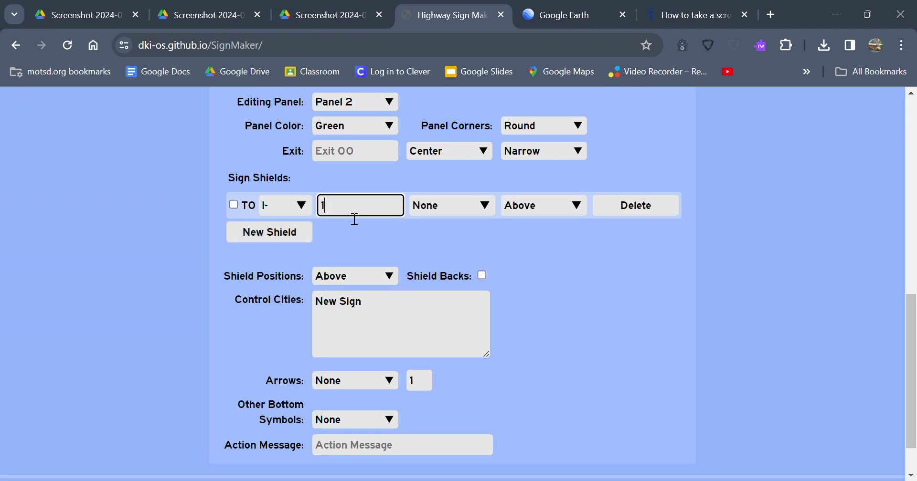
{"action": "key", "text": "BackSpace"}
{"action": "type", "text": "29"}
{"action": "left_click", "coordinate": [468, 204]}
{"action": "left_click", "coordinate": [476, 253]}
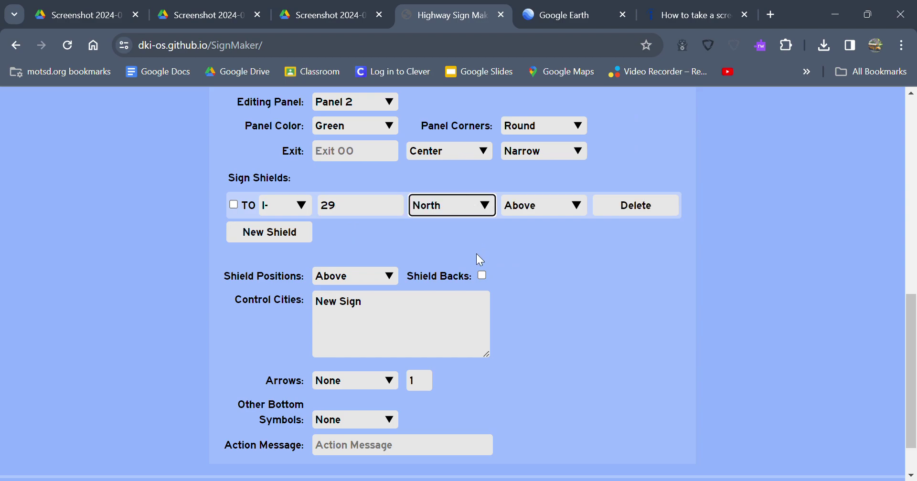
{"action": "scroll", "coordinate": [568, 262], "scroll_direction": "up", "scroll_amount": 9}
{"action": "scroll", "coordinate": [503, 286], "scroll_direction": "down", "scroll_amount": 9}
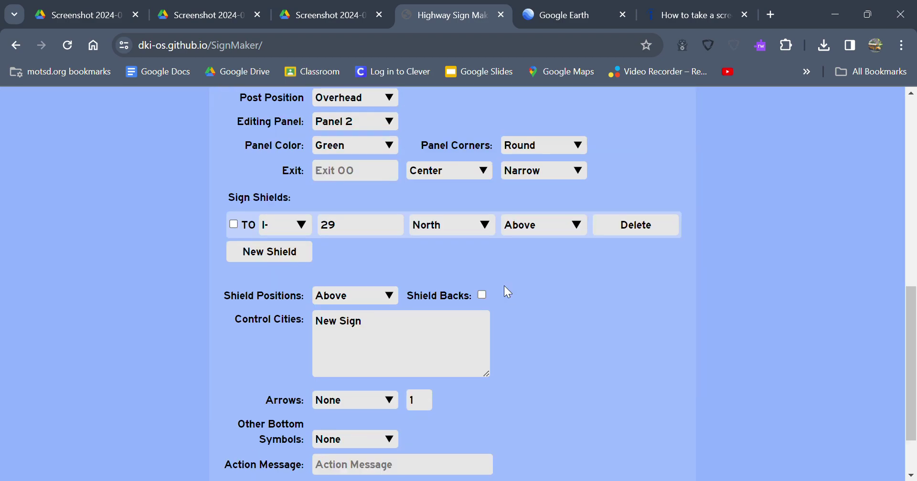
{"action": "scroll", "coordinate": [380, 313], "scroll_direction": "up", "scroll_amount": 8}
{"action": "scroll", "coordinate": [385, 311], "scroll_direction": "down", "scroll_amount": 7}
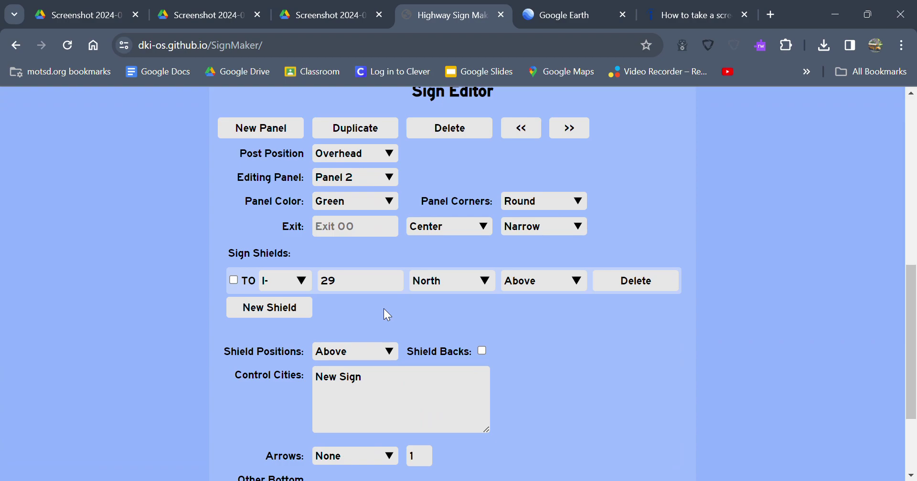
Replace the New Sign city text with Albany and New York City on two lines.
{"action": "left_click_drag", "start_coordinate": [394, 364], "coordinate": [96, 364]}
{"action": "key", "text": "BackSpace"}
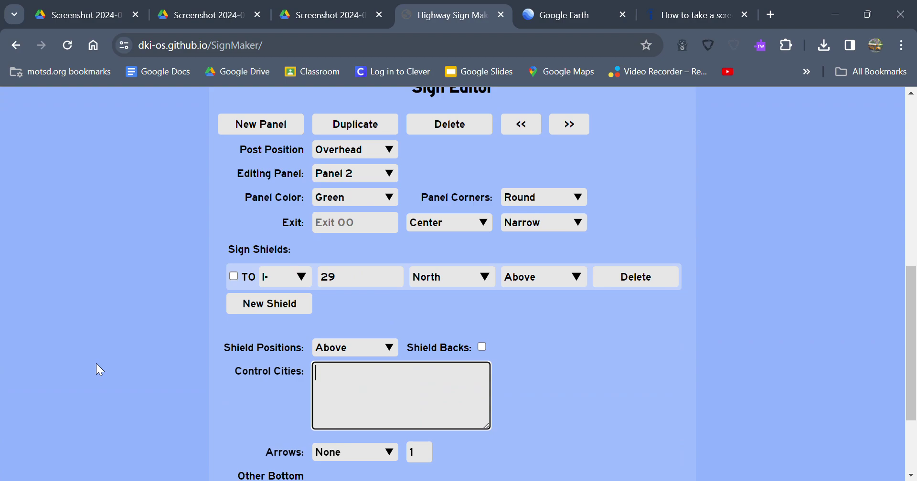
{"action": "type", "text": "All"}
{"action": "type", "text": "bany"}
{"action": "left_click", "coordinate": [674, 396]}
{"action": "left_click", "coordinate": [411, 397]}
{"action": "key", "text": "Return"}
{"action": "type", "text": "New York City"}
{"action": "left_click", "coordinate": [580, 377]}
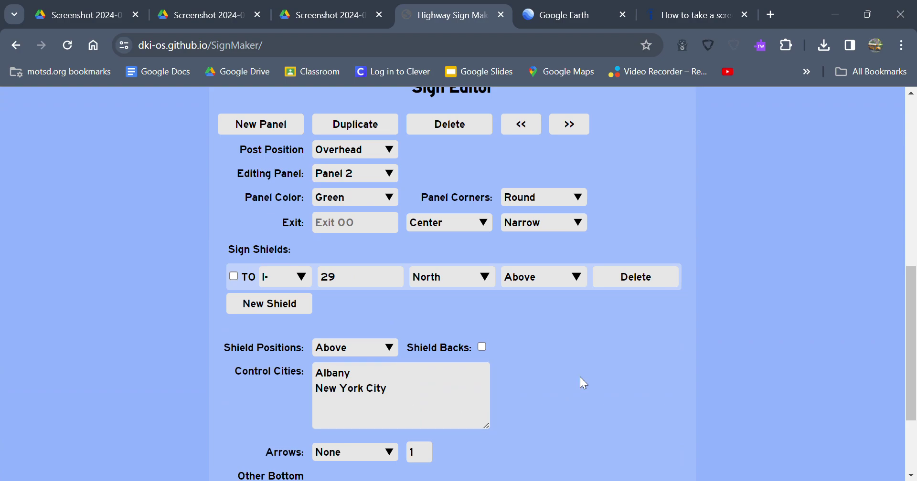
Enter '1/2 Mile' as the panel's action message.
{"action": "scroll", "coordinate": [563, 382], "scroll_direction": "down", "scroll_amount": 3}
{"action": "left_click", "coordinate": [380, 397]}
{"action": "type", "text": "1/"}
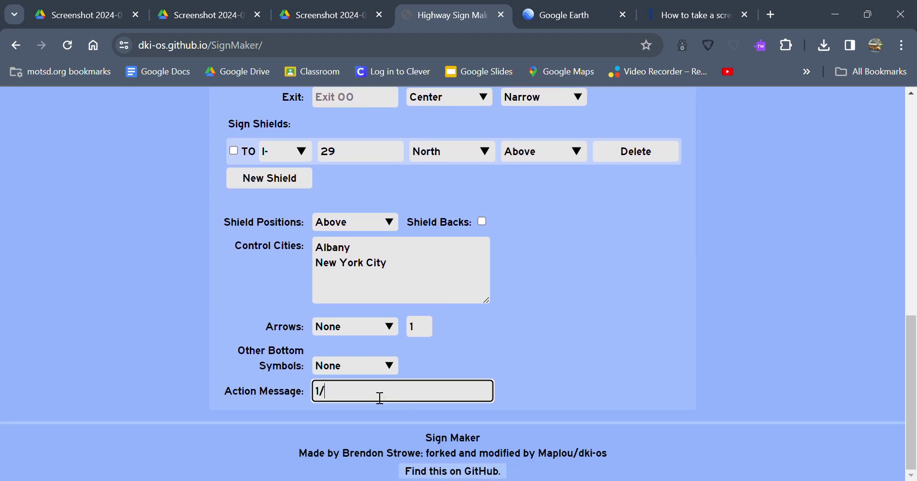
{"action": "type", "text": "4 Mile"}
{"action": "key", "text": "BackSpace"}
{"action": "key", "text": "BackSpace"}
{"action": "key", "text": "BackSpace"}
{"action": "key", "text": "BackSpace"}
{"action": "key", "text": "BackSpace"}
{"action": "type", "text": "2 Mile"}
{"action": "left_click", "coordinate": [636, 296]}
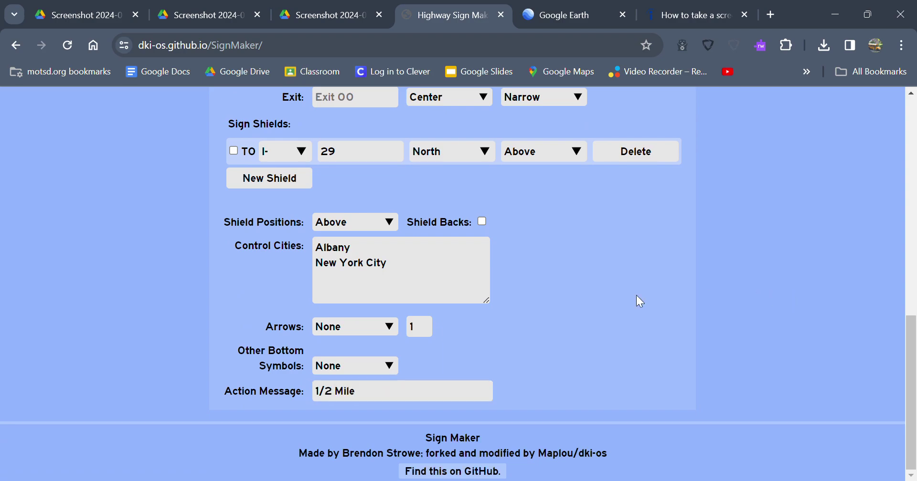
{"action": "scroll", "coordinate": [636, 295], "scroll_direction": "up", "scroll_amount": 10}
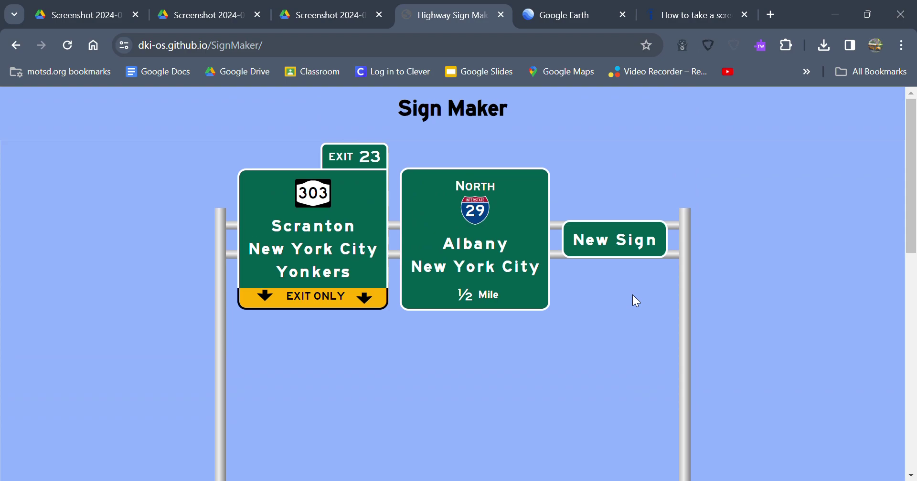
{"action": "scroll", "coordinate": [632, 294], "scroll_direction": "down", "scroll_amount": 10}
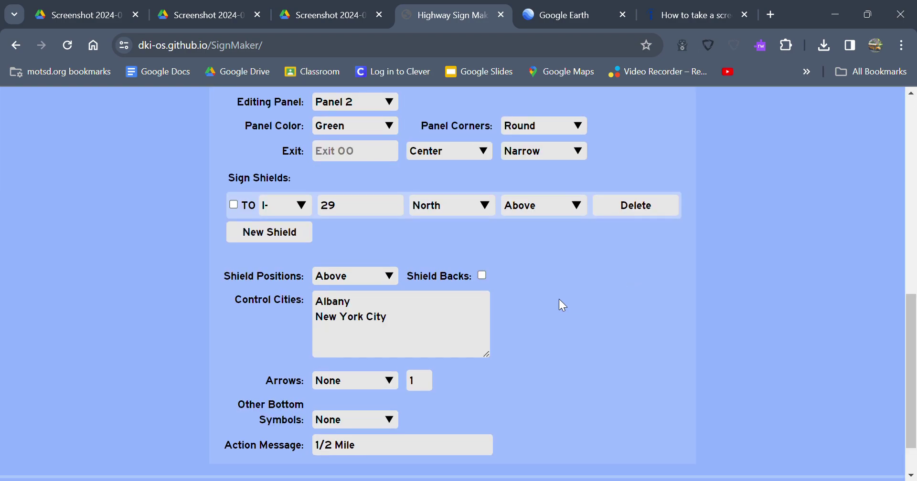
{"action": "scroll", "coordinate": [549, 306], "scroll_direction": "up", "scroll_amount": 5}
{"action": "scroll", "coordinate": [535, 303], "scroll_direction": "up", "scroll_amount": 5}
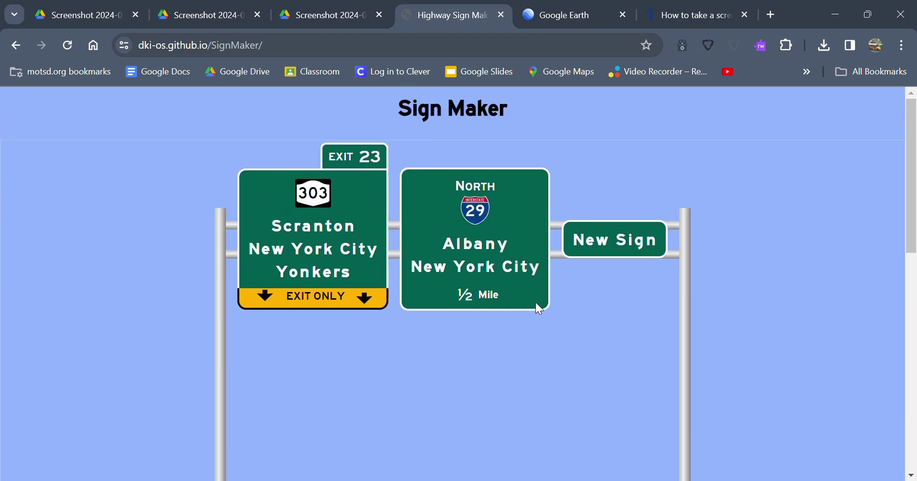
Change the Albany panel's corners from Round to Sharp.
{"action": "scroll", "coordinate": [568, 349], "scroll_direction": "down", "scroll_amount": 8}
{"action": "scroll", "coordinate": [573, 357], "scroll_direction": "up", "scroll_amount": 8}
{"action": "scroll", "coordinate": [542, 270], "scroll_direction": "down", "scroll_amount": 8}
{"action": "left_click", "coordinate": [549, 196]}
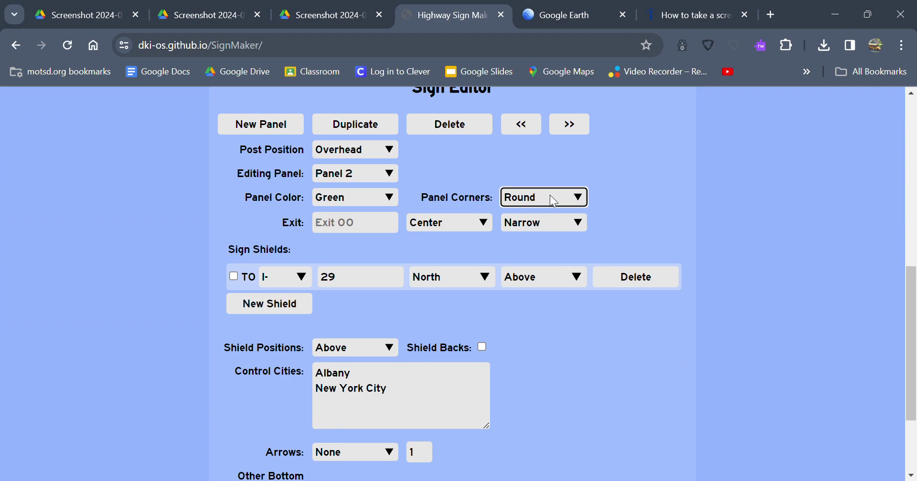
{"action": "left_click", "coordinate": [543, 232]}
{"action": "scroll", "coordinate": [609, 245], "scroll_direction": "up", "scroll_amount": 8}
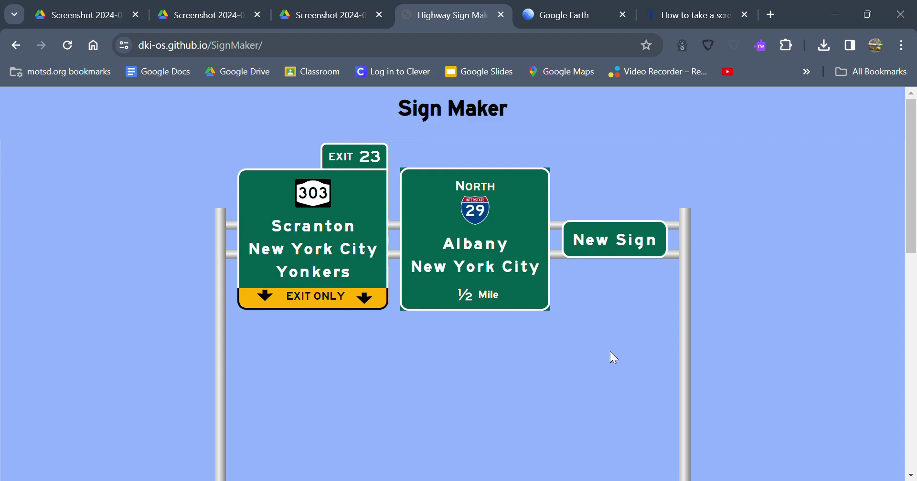
{"action": "scroll", "coordinate": [609, 352], "scroll_direction": "down", "scroll_amount": 9}
{"action": "scroll", "coordinate": [554, 296], "scroll_direction": "up", "scroll_amount": 1}
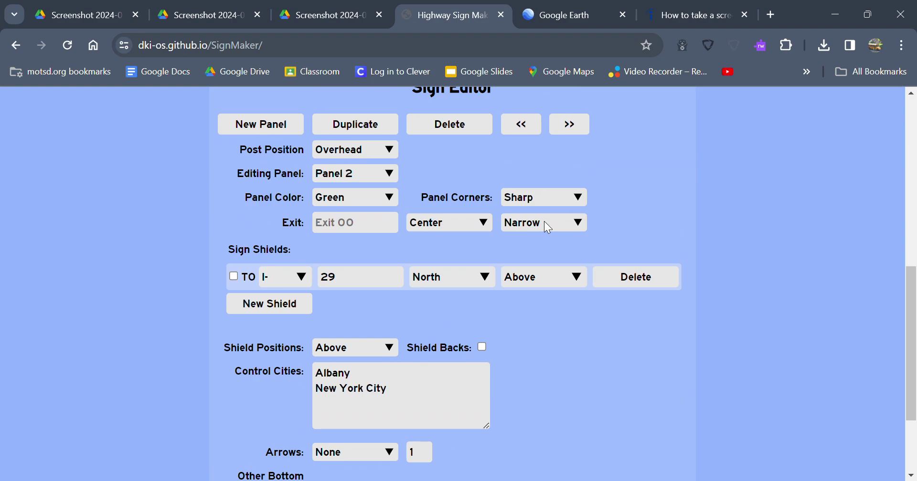
Switch the corners back to Round briefly, then settle on Sharp.
{"action": "left_click", "coordinate": [544, 198]}
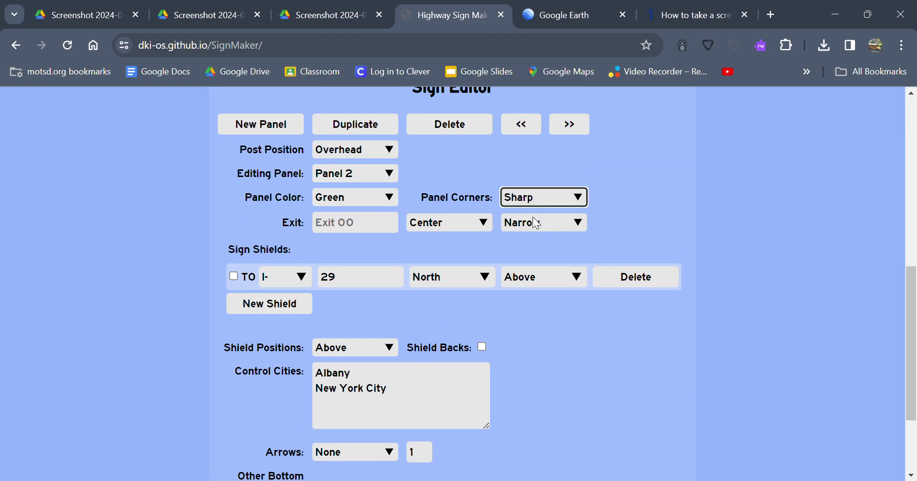
{"action": "left_click", "coordinate": [564, 227]}
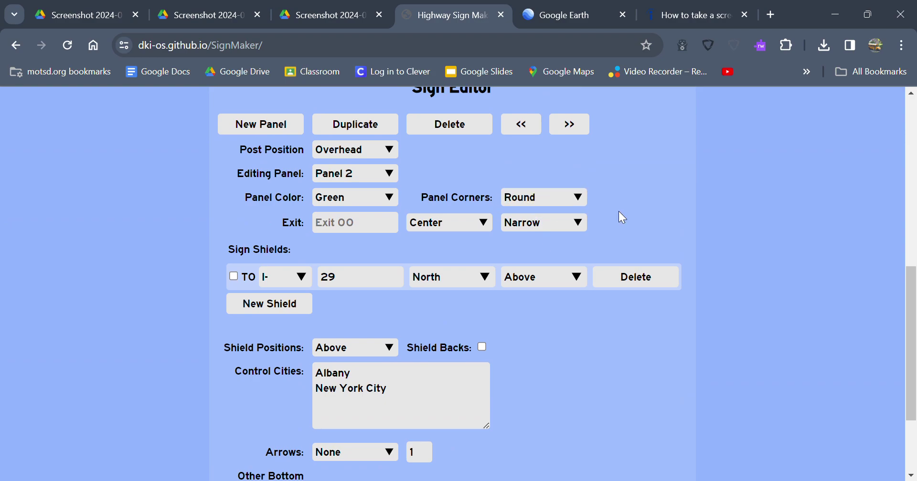
{"action": "key", "text": "Up"}
{"action": "scroll", "coordinate": [645, 258], "scroll_direction": "down", "scroll_amount": 3}
{"action": "scroll", "coordinate": [630, 273], "scroll_direction": "up", "scroll_amount": 7}
{"action": "scroll", "coordinate": [629, 273], "scroll_direction": "up", "scroll_amount": 1}
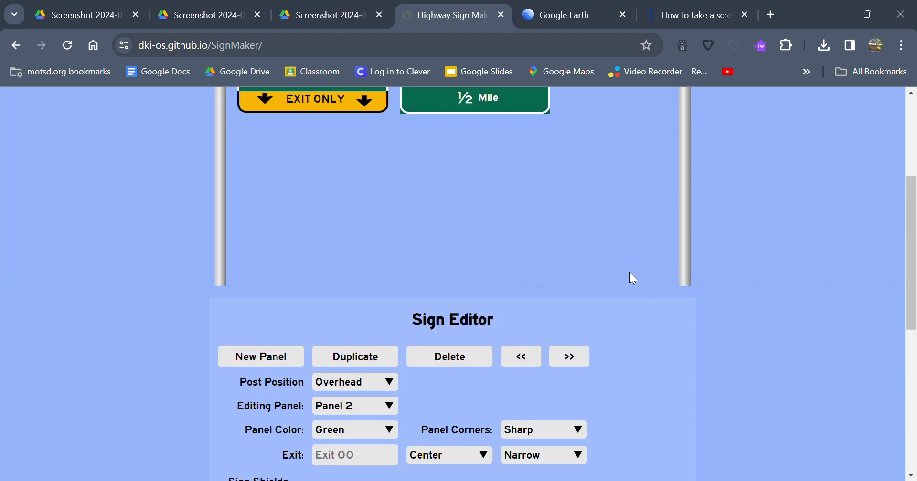
{"action": "scroll", "coordinate": [629, 273], "scroll_direction": "up", "scroll_amount": 4}
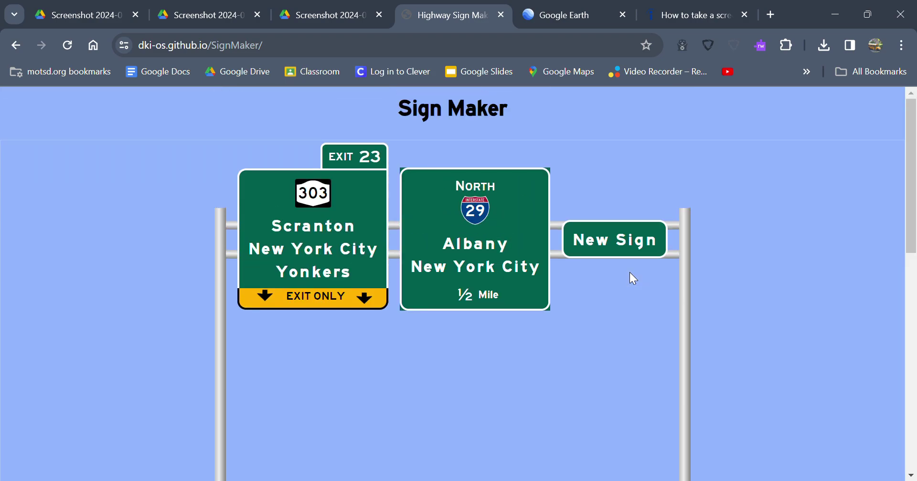
Review the finished overhead sign, then view the third screenshot showing I-80, US 46 and US 206 panels.
{"action": "scroll", "coordinate": [629, 273], "scroll_direction": "down", "scroll_amount": 7}
{"action": "scroll", "coordinate": [629, 273], "scroll_direction": "up", "scroll_amount": 7}
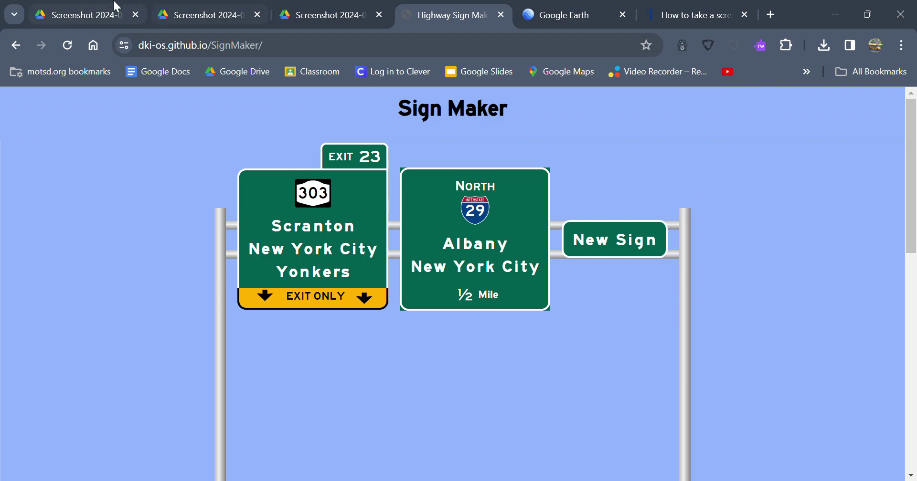
{"action": "left_click", "coordinate": [291, 6]}
View the recreated-sign screenshot, then the real I-80, US 46 and US 206 highway photo.
{"action": "left_click", "coordinate": [197, 7]}
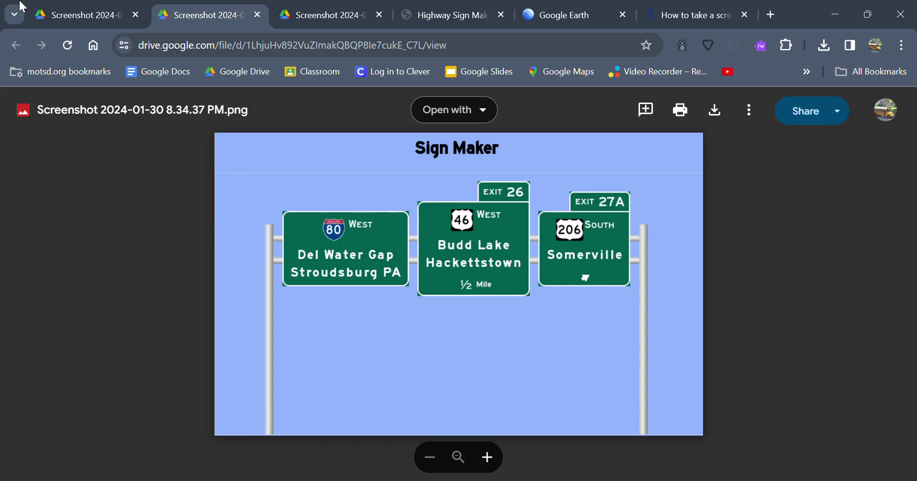
{"action": "left_click", "coordinate": [84, 9]}
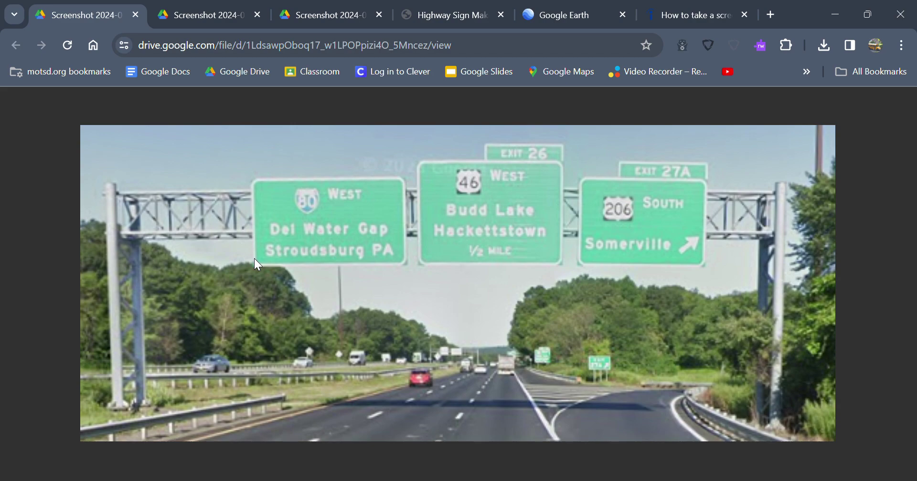
{"action": "mouse_move", "coordinate": [751, 294]}
Flip back and forth between the recreated-sign screenshot and the real highway photo to compare them.
{"action": "left_click", "coordinate": [179, 10]}
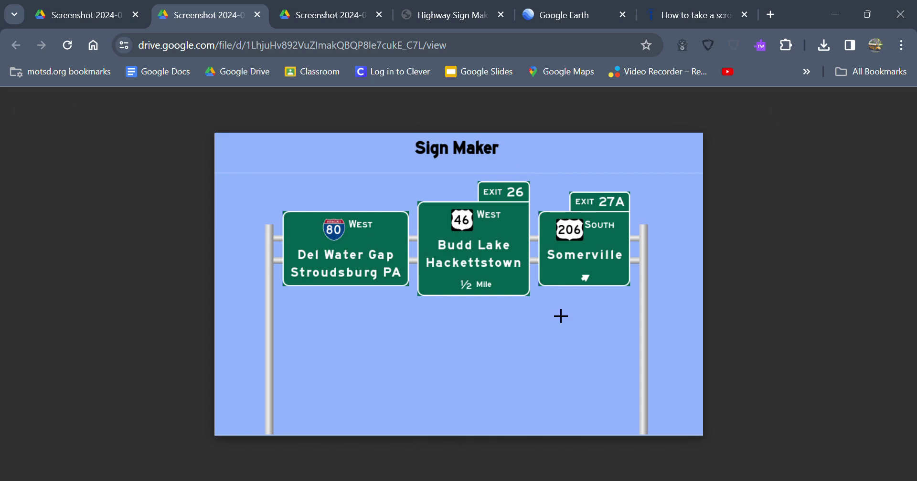
{"action": "left_click", "coordinate": [71, 7]}
{"action": "left_click", "coordinate": [178, 7]}
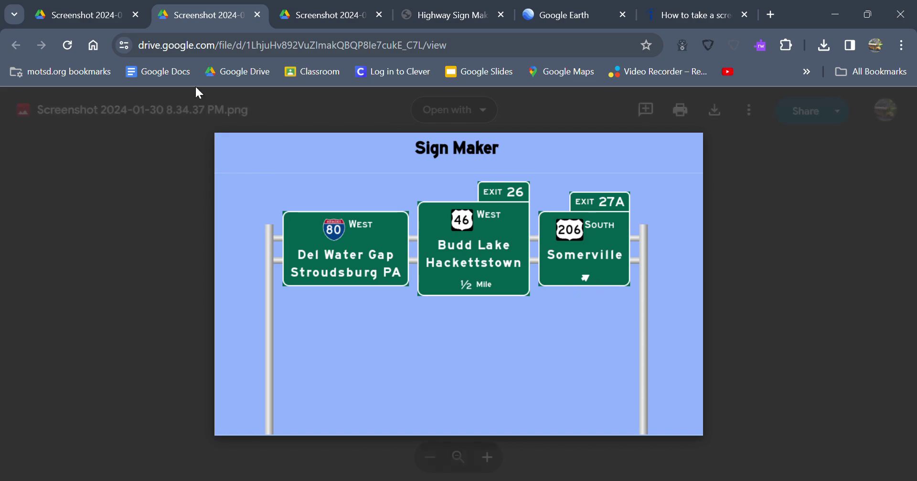
{"action": "left_click", "coordinate": [61, 7]}
Return to the Sign Maker page and select the Exit 23 panel for editing.
{"action": "left_click", "coordinate": [445, 14]}
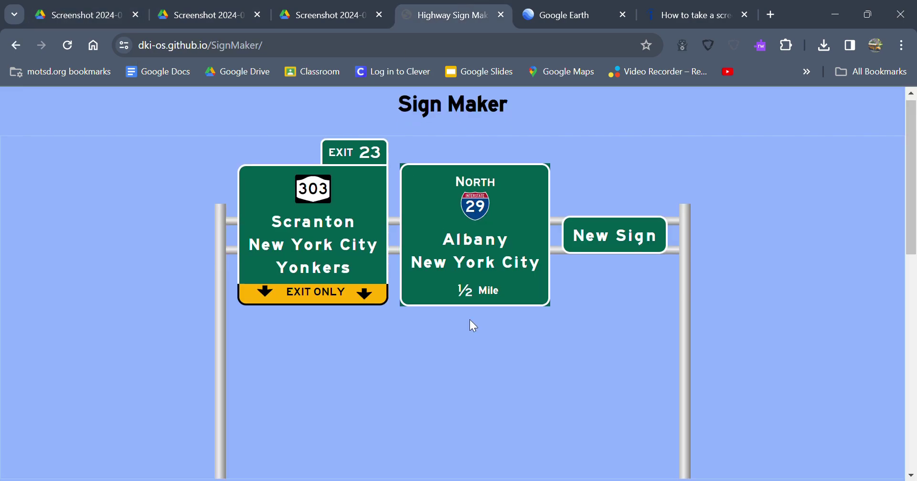
{"action": "scroll", "coordinate": [473, 325], "scroll_direction": "down", "scroll_amount": 5}
{"action": "scroll", "coordinate": [363, 430], "scroll_direction": "down", "scroll_amount": 1}
{"action": "scroll", "coordinate": [362, 423], "scroll_direction": "up", "scroll_amount": 5}
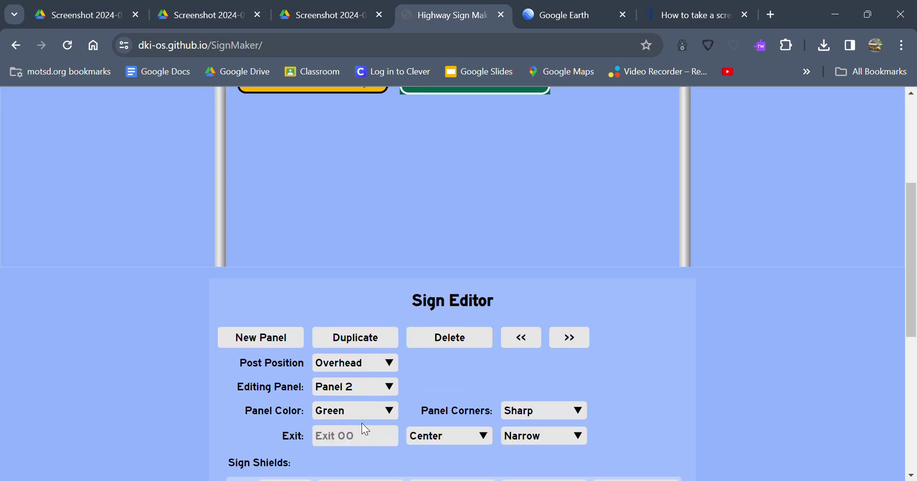
{"action": "key", "text": "Up"}
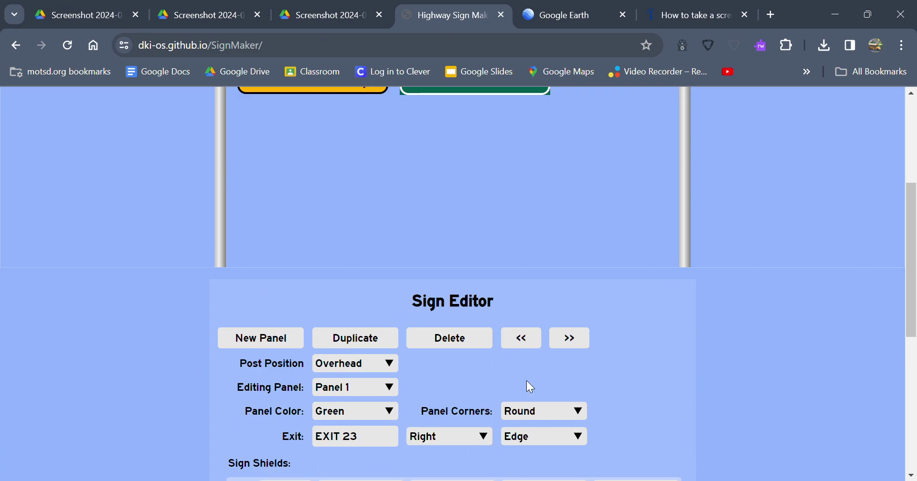
{"action": "scroll", "coordinate": [526, 381], "scroll_direction": "down", "scroll_amount": 7}
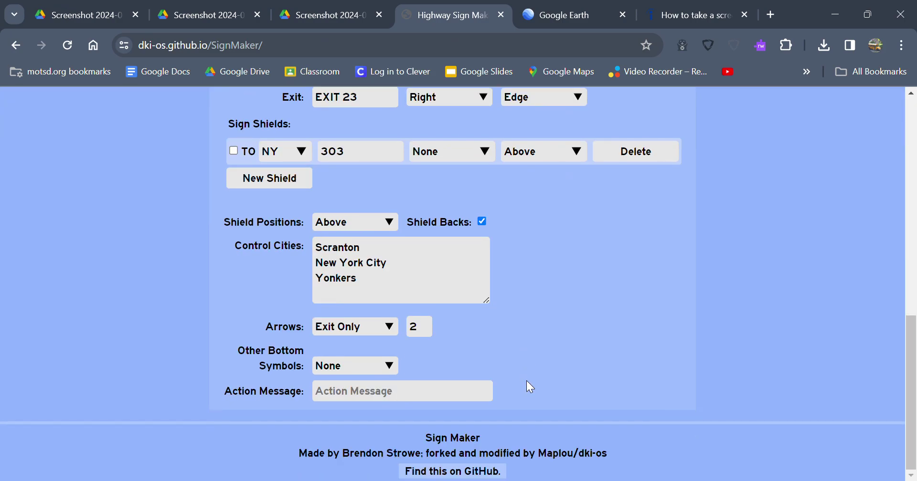
Try Right/Up and then Side Right arrows on the Exit 23 panel, then reopen the highway photo.
{"action": "left_click", "coordinate": [388, 330]}
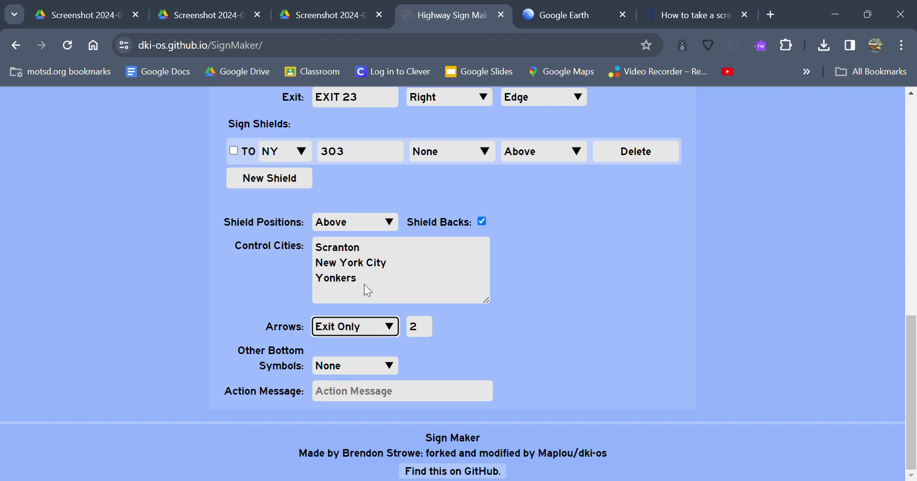
{"action": "key", "text": "Down"}
{"action": "scroll", "coordinate": [609, 291], "scroll_direction": "up", "scroll_amount": 8}
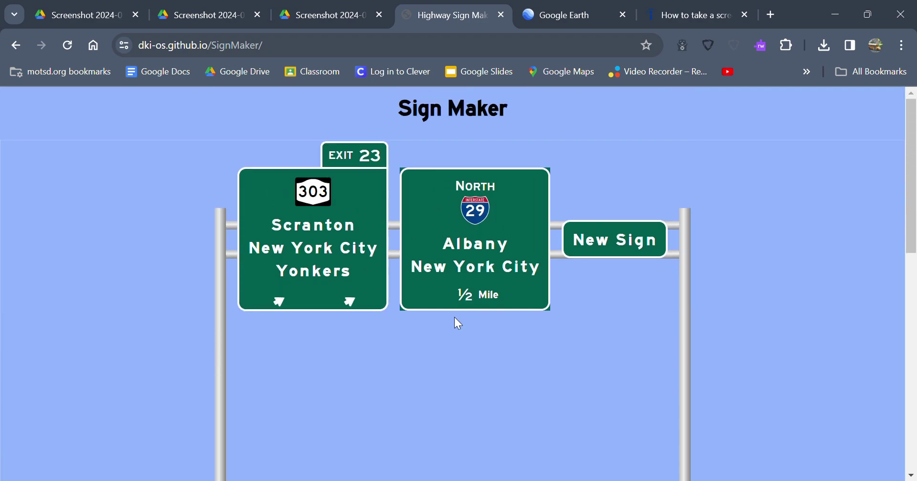
{"action": "scroll", "coordinate": [303, 304], "scroll_direction": "down", "scroll_amount": 10}
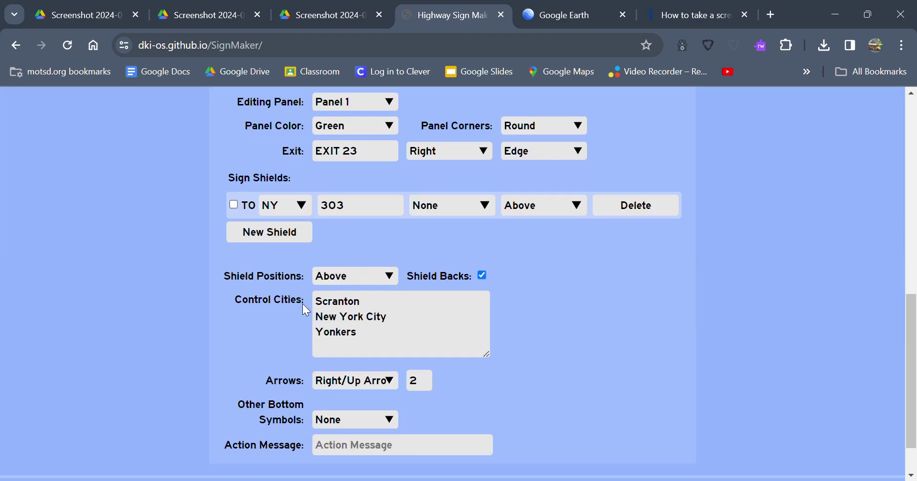
{"action": "left_click", "coordinate": [371, 381]}
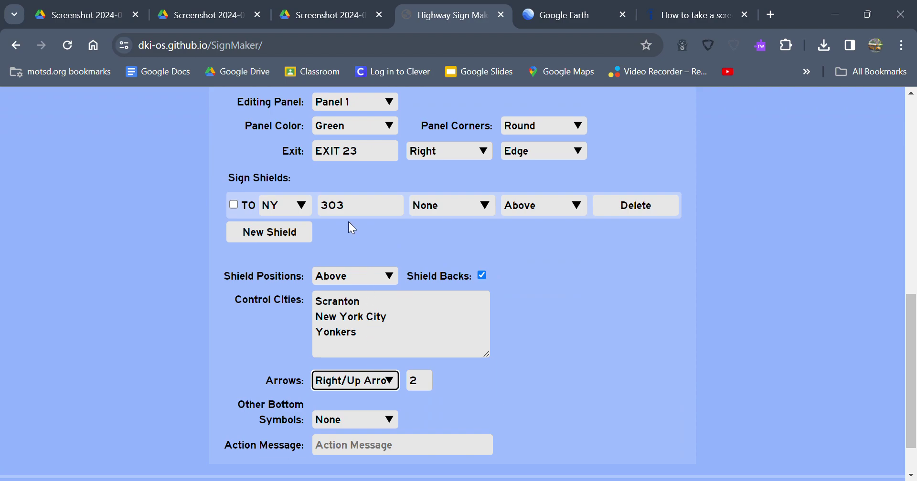
{"action": "key", "text": "Down"}
{"action": "scroll", "coordinate": [569, 330], "scroll_direction": "up", "scroll_amount": 10}
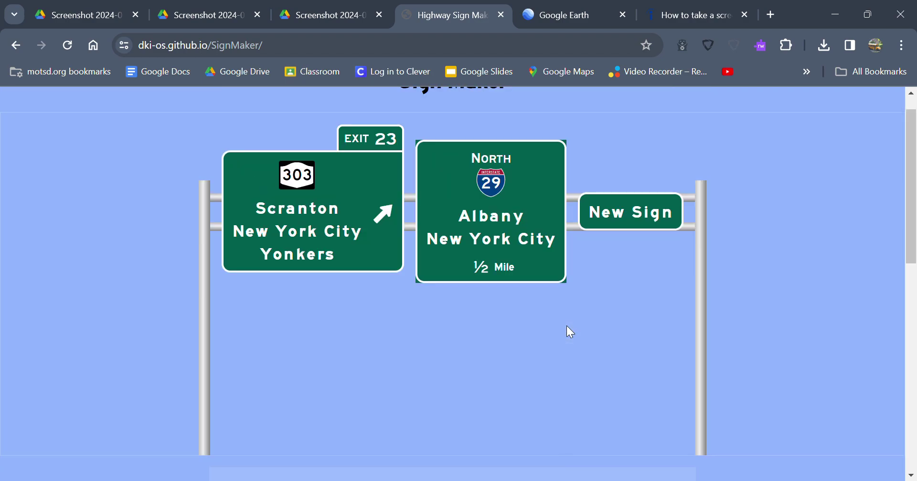
{"action": "left_click", "coordinate": [79, 14]}
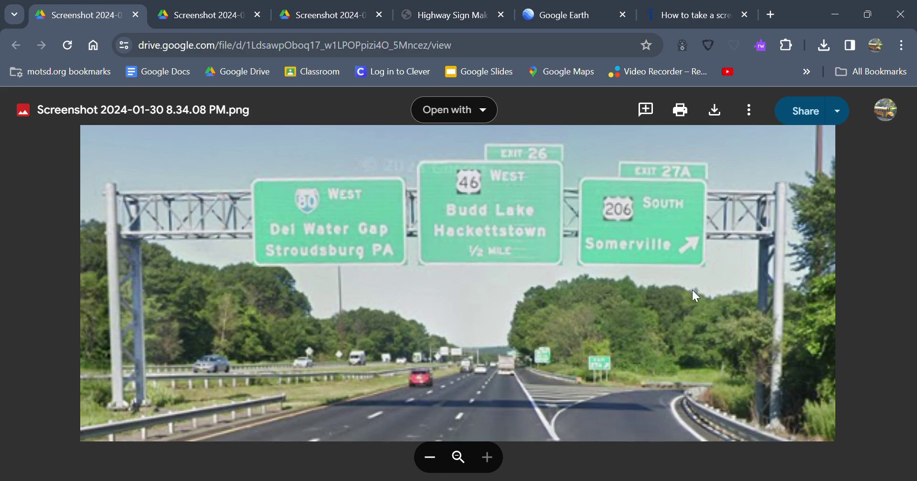
Set the Exit 23 panel's arrow count to 3 in the Sign Editor.
{"action": "left_click", "coordinate": [445, 14]}
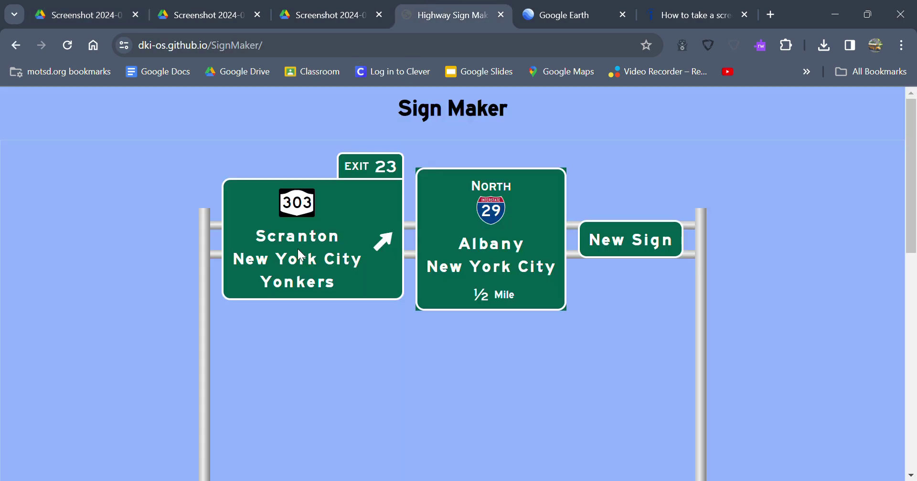
{"action": "scroll", "coordinate": [420, 337], "scroll_direction": "down", "scroll_amount": 12}
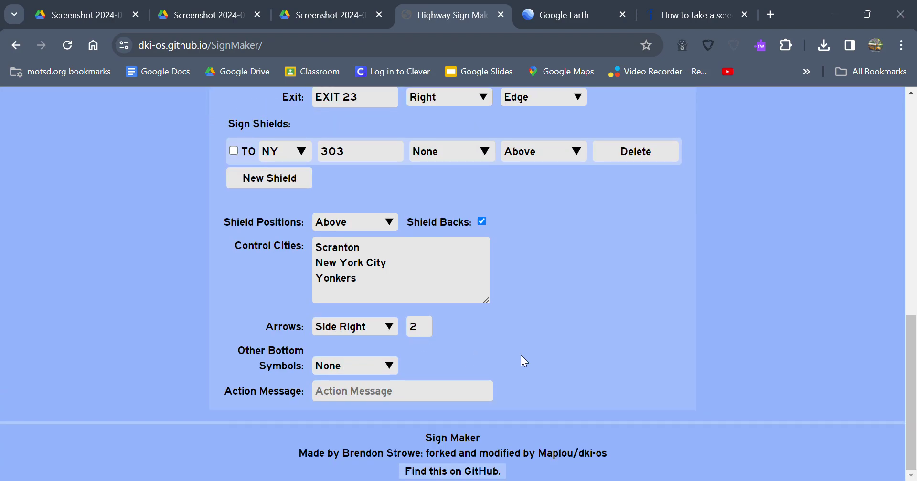
{"action": "scroll", "coordinate": [526, 359], "scroll_direction": "up", "scroll_amount": 10}
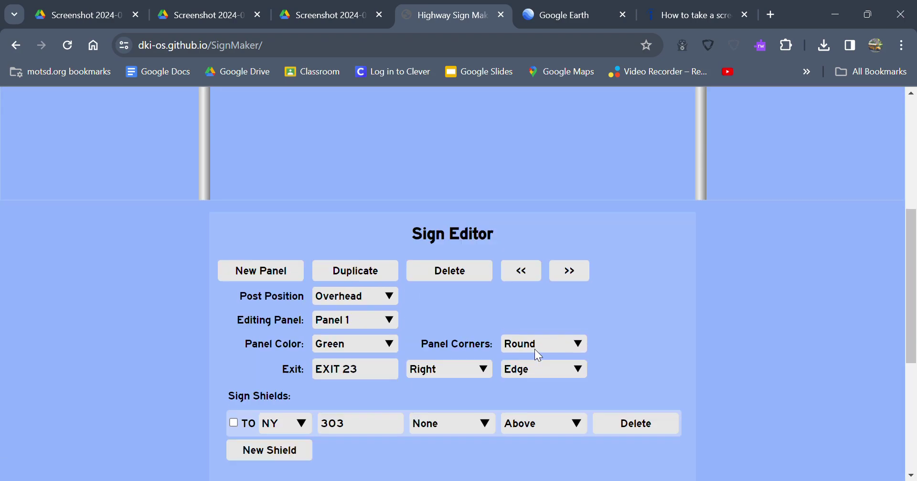
{"action": "scroll", "coordinate": [483, 410], "scroll_direction": "down", "scroll_amount": 8}
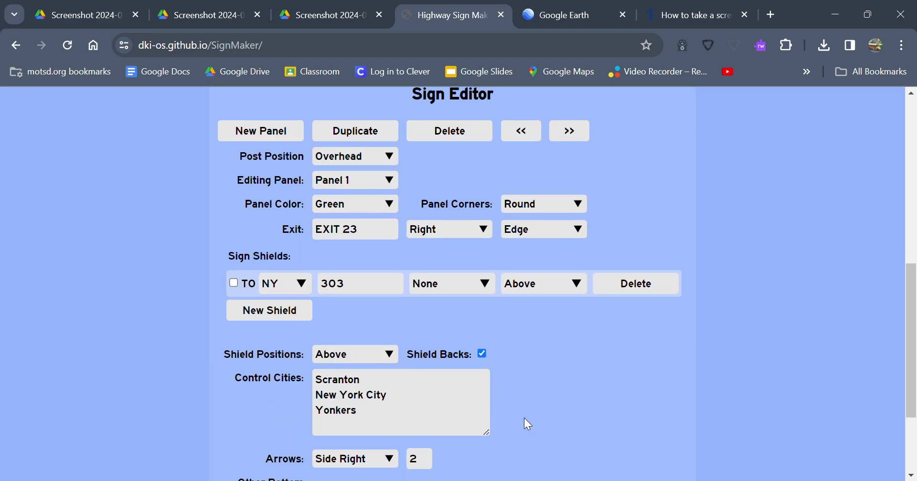
{"action": "scroll", "coordinate": [526, 423], "scroll_direction": "up", "scroll_amount": 10}
{"action": "scroll", "coordinate": [442, 327], "scroll_direction": "down", "scroll_amount": 10}
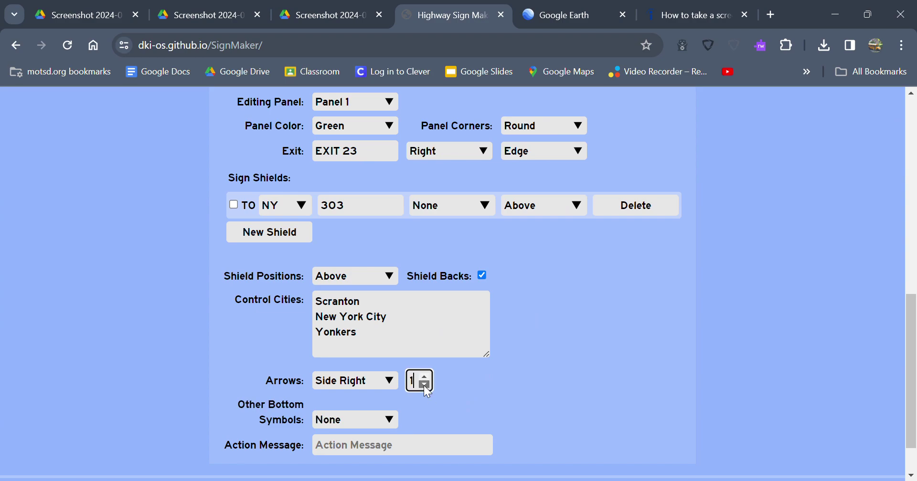
{"action": "left_click", "coordinate": [424, 385]}
{"action": "scroll", "coordinate": [492, 388], "scroll_direction": "up", "scroll_amount": 10}
{"action": "scroll", "coordinate": [490, 375], "scroll_direction": "down", "scroll_amount": 12}
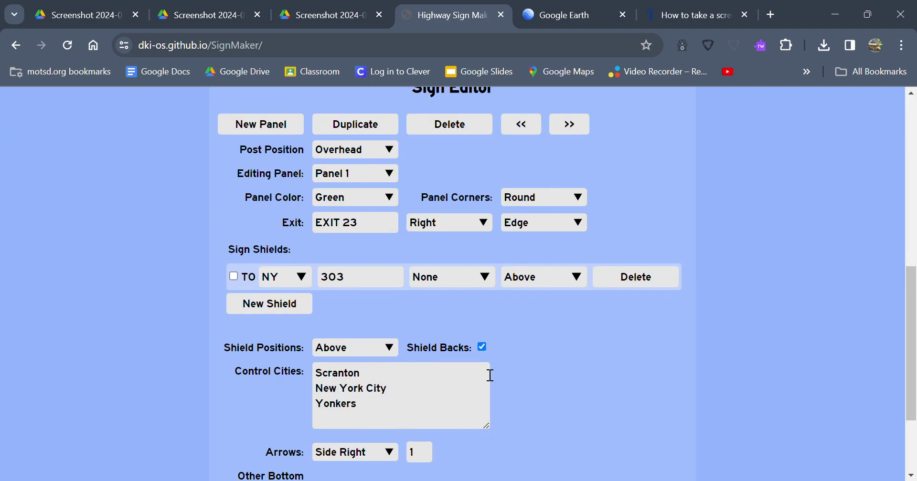
{"action": "left_click", "coordinate": [425, 377]}
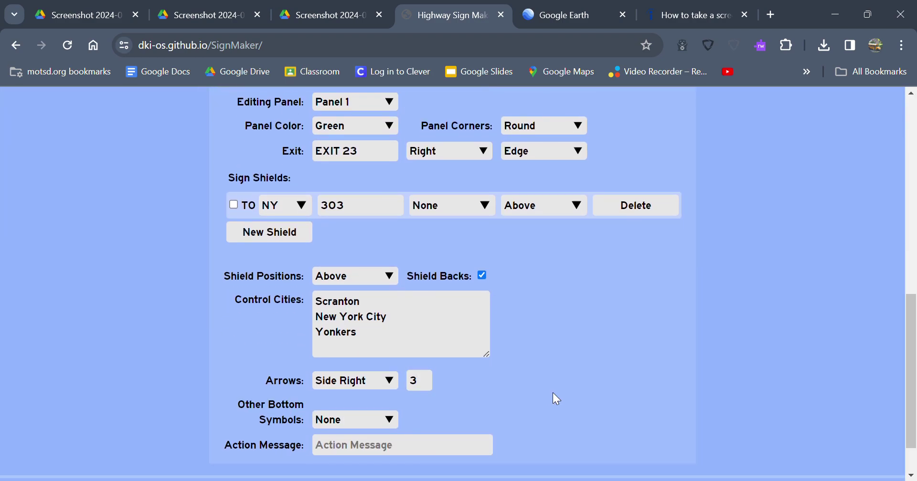
{"action": "scroll", "coordinate": [554, 401], "scroll_direction": "up", "scroll_amount": 10}
{"action": "scroll", "coordinate": [489, 391], "scroll_direction": "down", "scroll_amount": 8}
{"action": "scroll", "coordinate": [492, 398], "scroll_direction": "down", "scroll_amount": 2}
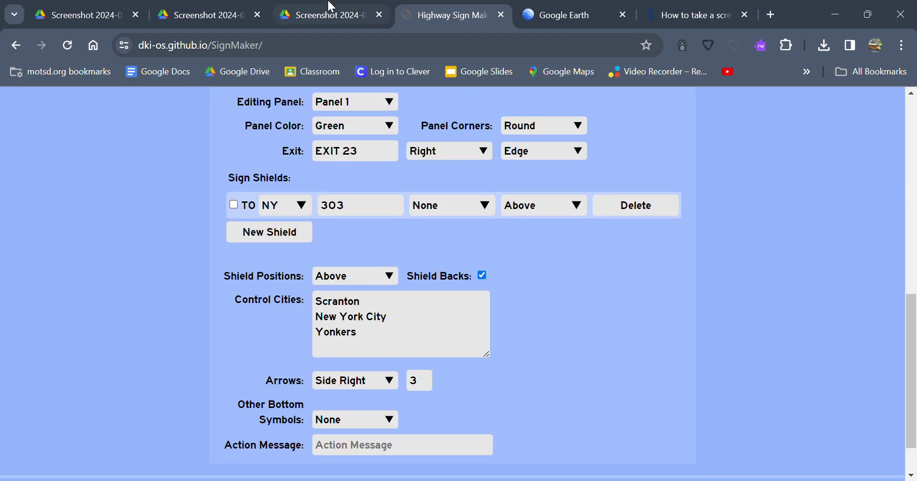
Glance at the Scranton PA and Del Water Gap sign screenshots for reference.
{"action": "left_click", "coordinate": [328, 12]}
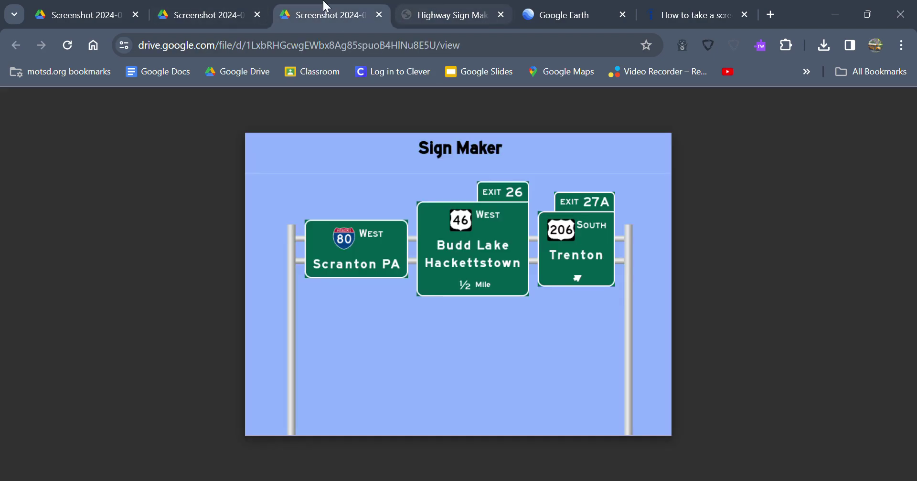
{"action": "left_click", "coordinate": [241, 6]}
{"action": "left_click", "coordinate": [432, 7]}
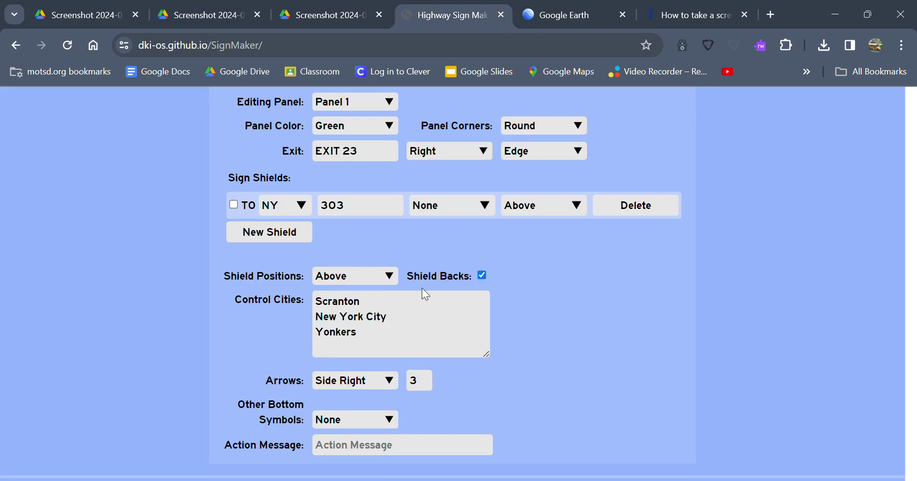
Change the arrow direction to Side Left.
{"action": "left_click", "coordinate": [371, 380]}
{"action": "key", "text": "Up"}
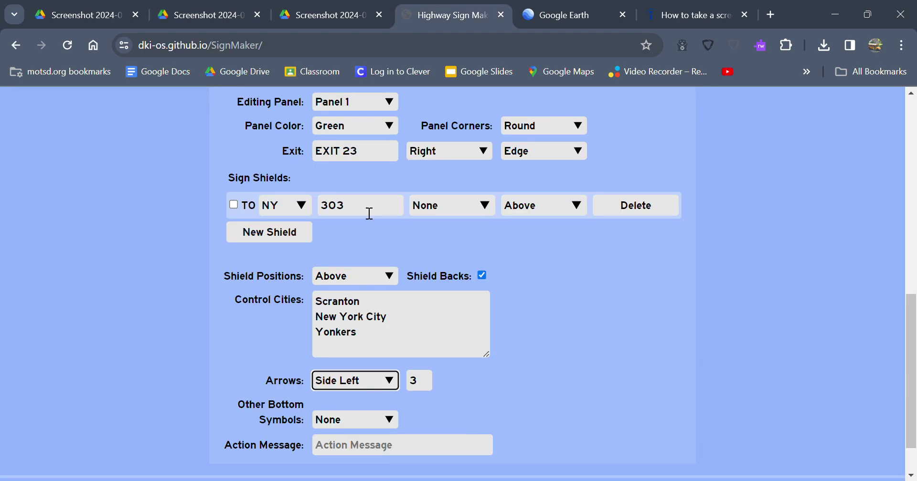
{"action": "scroll", "coordinate": [585, 329], "scroll_direction": "up", "scroll_amount": 10}
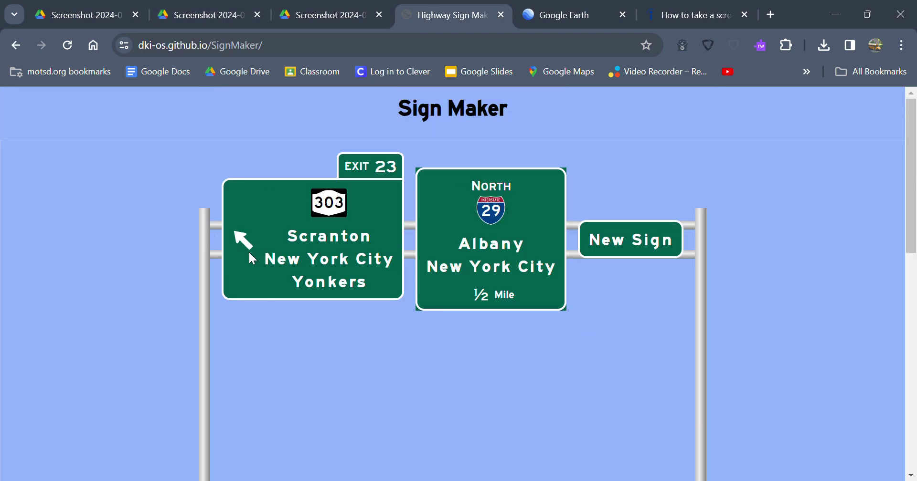
Compare the Scranton PA and Del Water Gap screenshots with the original highway photo.
{"action": "left_click", "coordinate": [352, 7]}
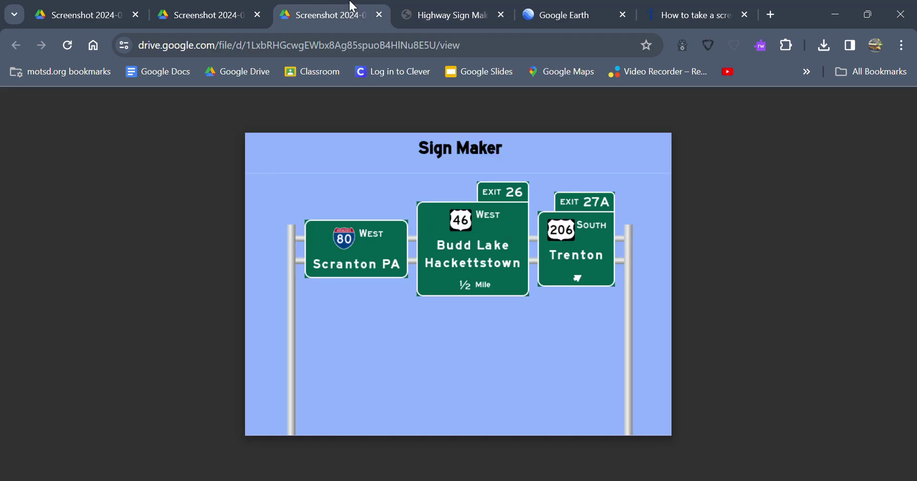
{"action": "left_click", "coordinate": [209, 7]}
{"action": "left_click", "coordinate": [115, 7]}
Look over the Scranton PA sign screenshot before moving to Google Earth.
{"action": "left_click", "coordinate": [310, 7]}
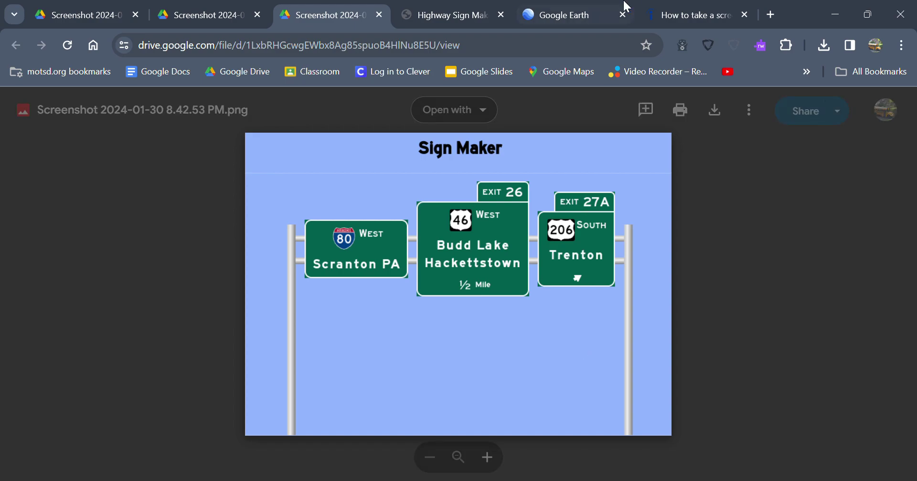
{"action": "left_click", "coordinate": [550, 10]}
Exit Street View to the aerial map and reset the compass to north.
{"action": "left_click", "coordinate": [20, 109]}
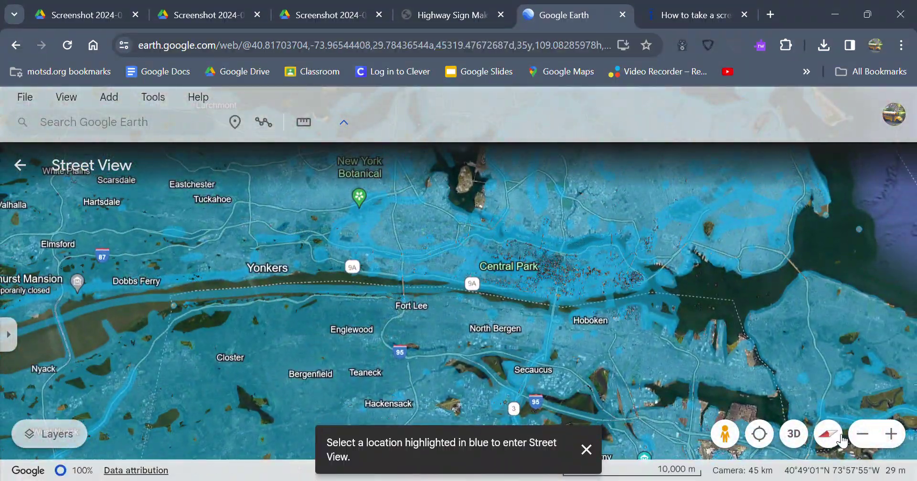
{"action": "left_click", "coordinate": [840, 436]}
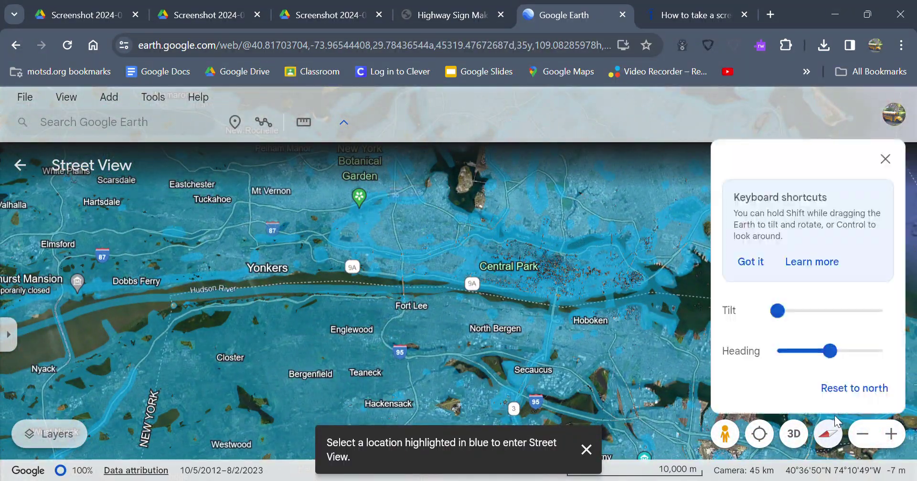
{"action": "left_click", "coordinate": [831, 387]}
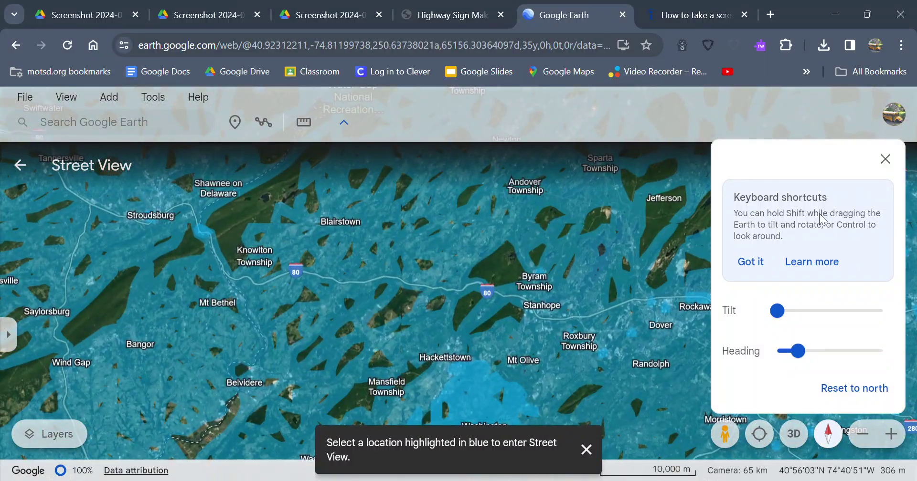
{"action": "left_click", "coordinate": [885, 159]}
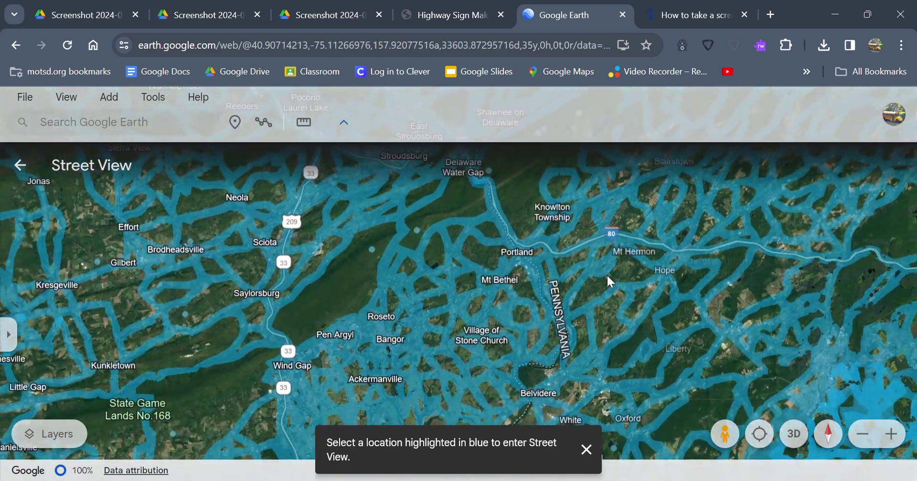
Pan east along I-80 toward Stanhope and hide the Street View coverage overlay.
{"action": "left_click_drag", "start_coordinate": [607, 280], "coordinate": [302, 286]}
{"action": "left_click_drag", "start_coordinate": [570, 308], "coordinate": [511, 290]}
{"action": "scroll", "coordinate": [446, 304], "scroll_direction": "up", "scroll_amount": 2}
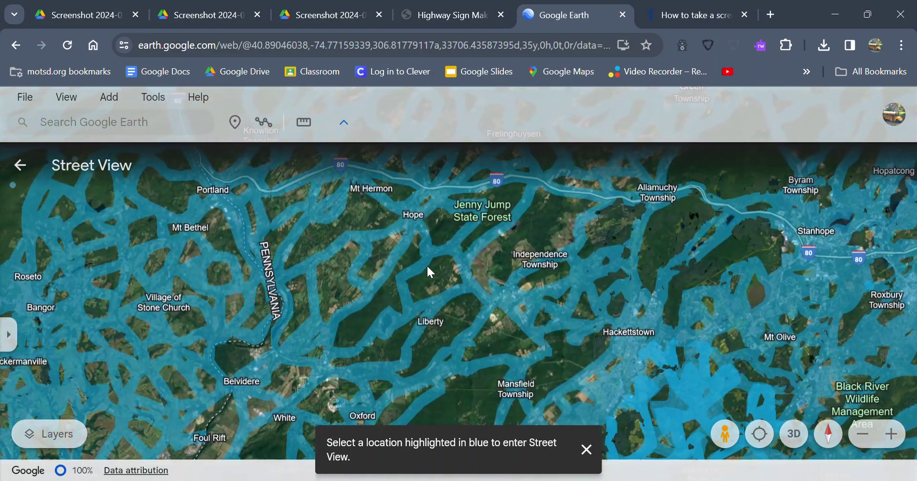
{"action": "left_click", "coordinate": [725, 435]}
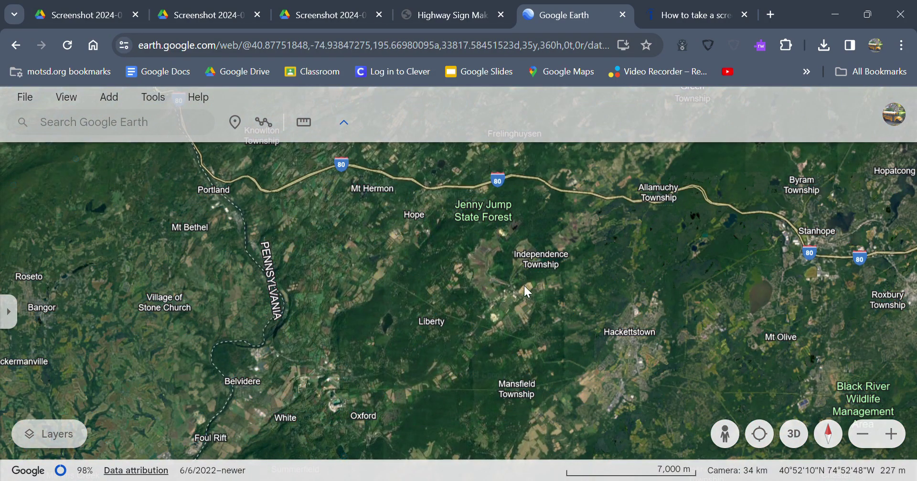
{"action": "scroll", "coordinate": [356, 237], "scroll_direction": "up", "scroll_amount": 2}
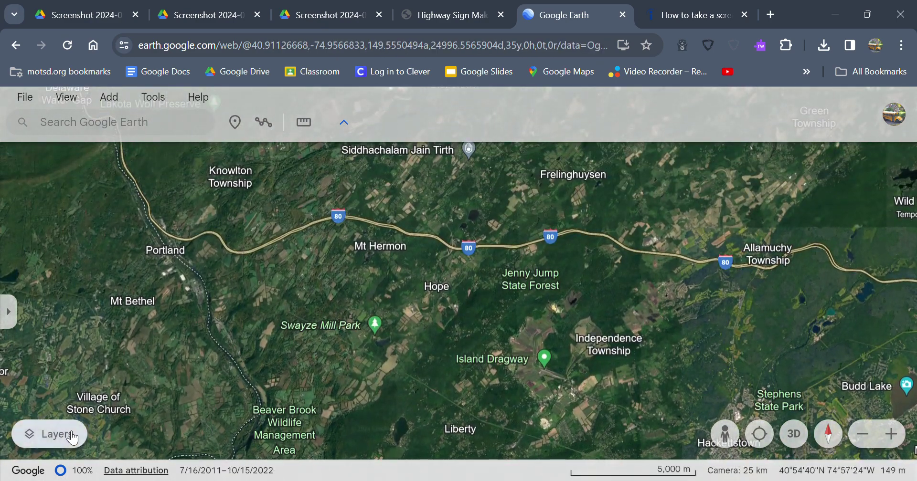
Switch the map layer style to Everything.
{"action": "left_click", "coordinate": [71, 436]}
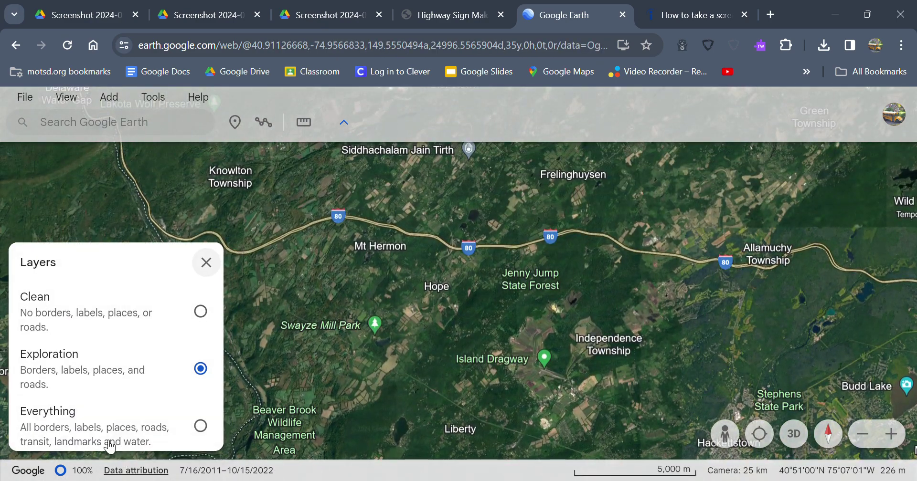
{"action": "left_click", "coordinate": [97, 430]}
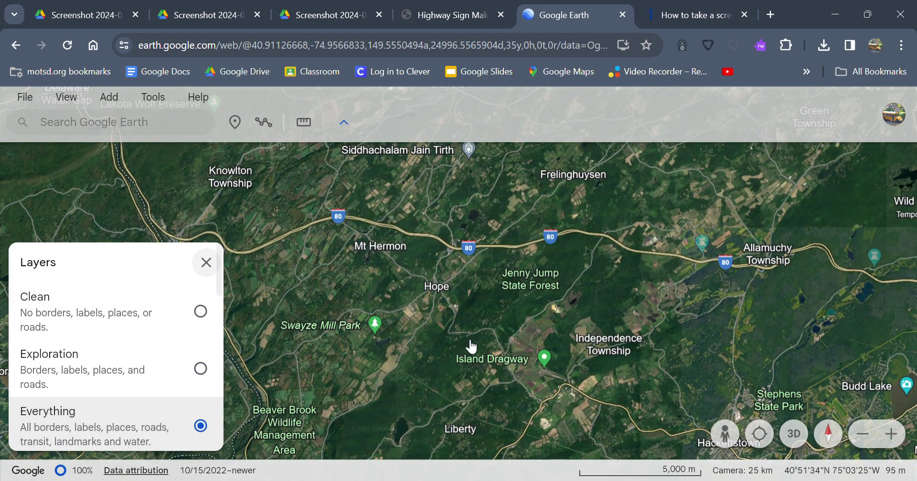
{"action": "left_click", "coordinate": [445, 312]}
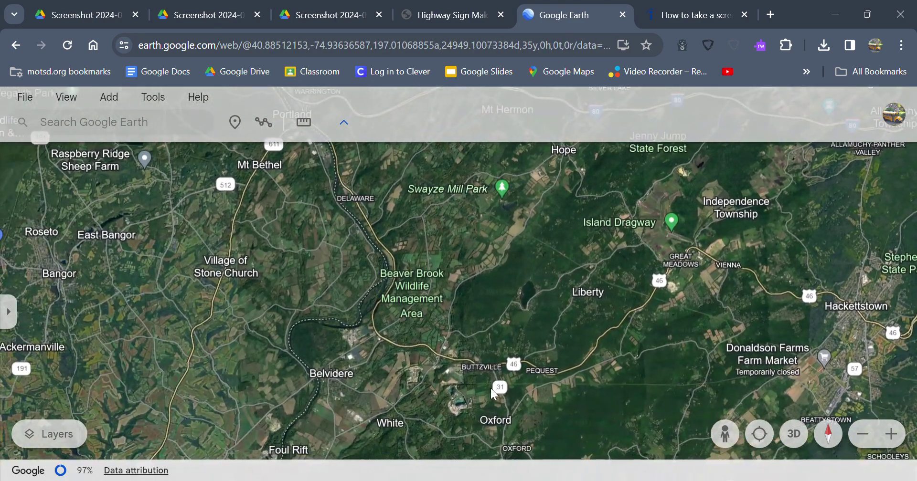
Frame I-80 from Delaware Water Gap past Portland east toward Stanhope.
{"action": "left_click_drag", "start_coordinate": [494, 394], "coordinate": [624, 383]}
{"action": "left_click_drag", "start_coordinate": [514, 293], "coordinate": [572, 410]}
{"action": "left_click_drag", "start_coordinate": [514, 291], "coordinate": [534, 364]}
{"action": "scroll", "coordinate": [534, 364], "scroll_direction": "up", "scroll_amount": 3}
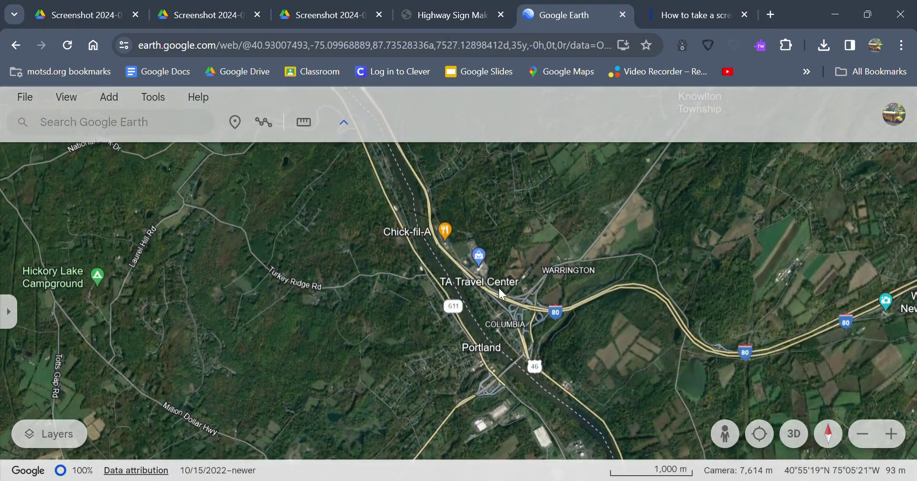
{"action": "scroll", "coordinate": [589, 348], "scroll_direction": "down", "scroll_amount": 3}
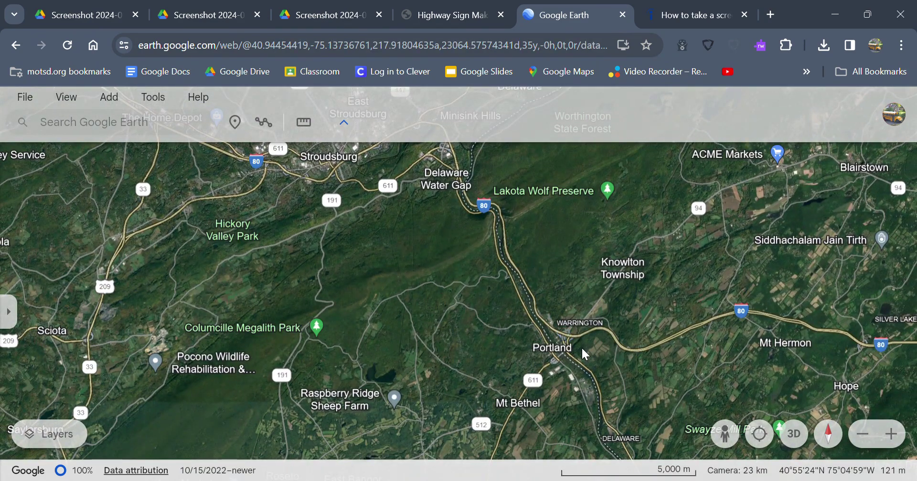
{"action": "scroll", "coordinate": [585, 356], "scroll_direction": "down", "scroll_amount": 2}
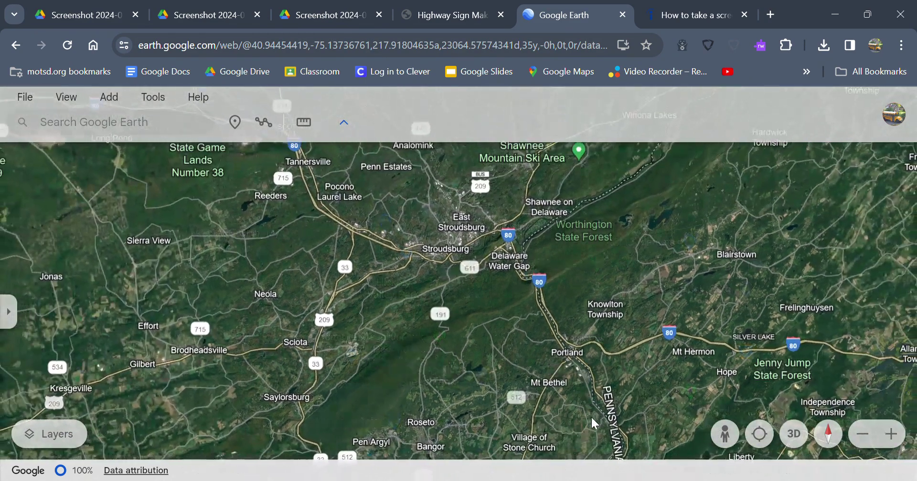
{"action": "left_click_drag", "start_coordinate": [546, 382], "coordinate": [533, 369]}
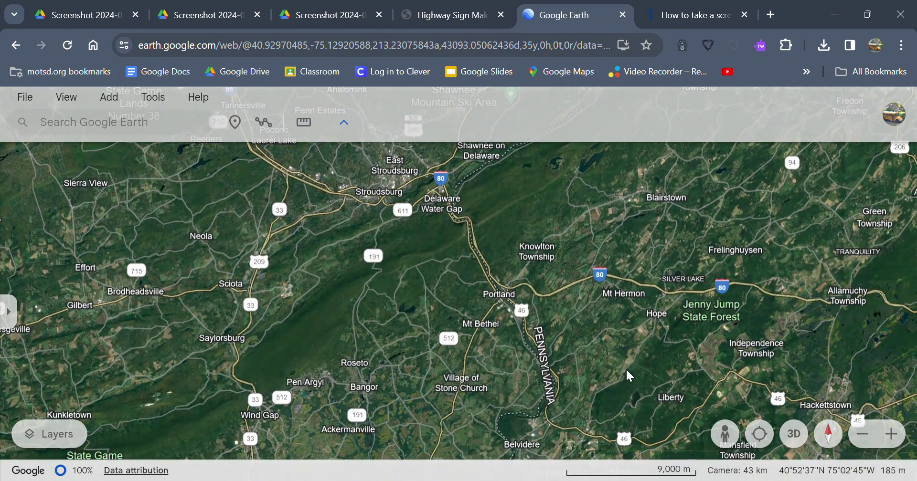
{"action": "left_click_drag", "start_coordinate": [784, 361], "coordinate": [702, 340]}
Compare the Del Water Gap, Scranton PA and Somerville sign screenshots, returning to Google Earth.
{"action": "left_click", "coordinate": [176, 9]}
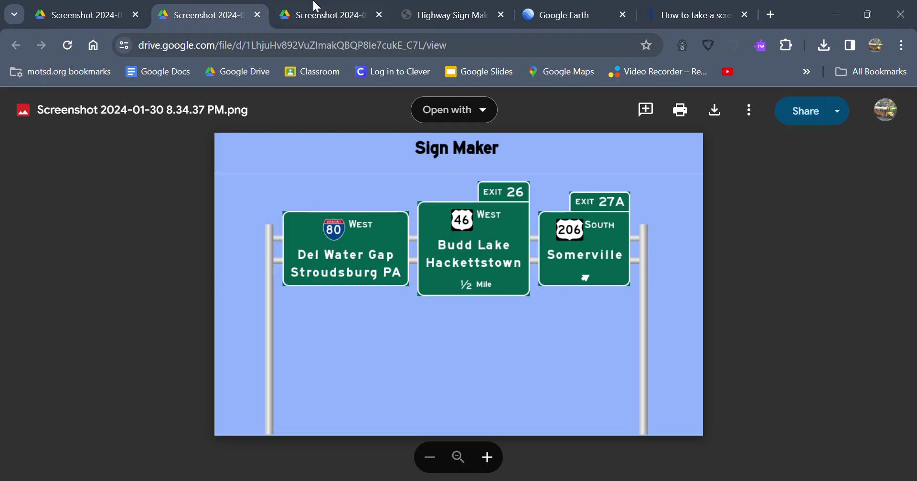
{"action": "left_click", "coordinate": [317, 9]}
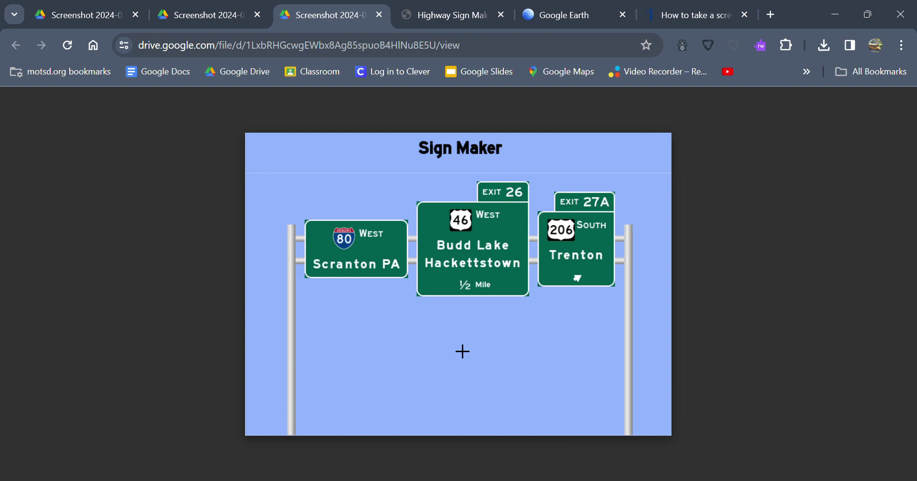
{"action": "left_click", "coordinate": [244, 8]}
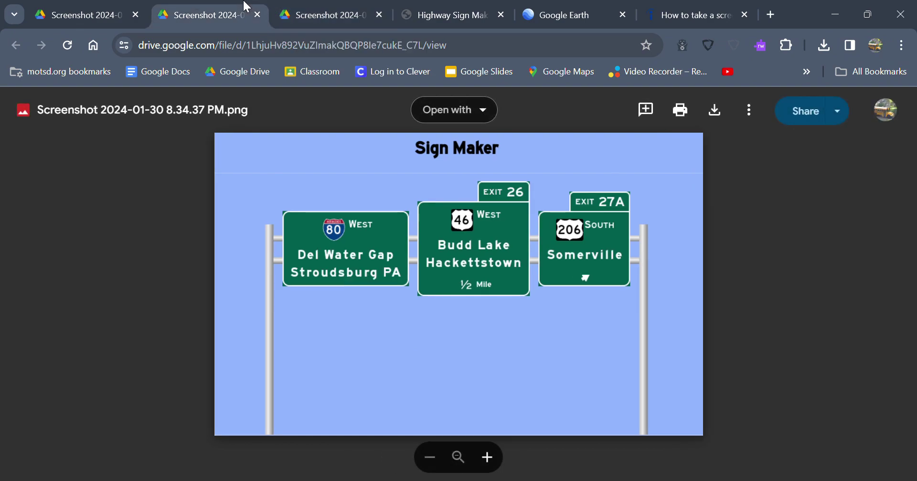
{"action": "left_click", "coordinate": [524, 11]}
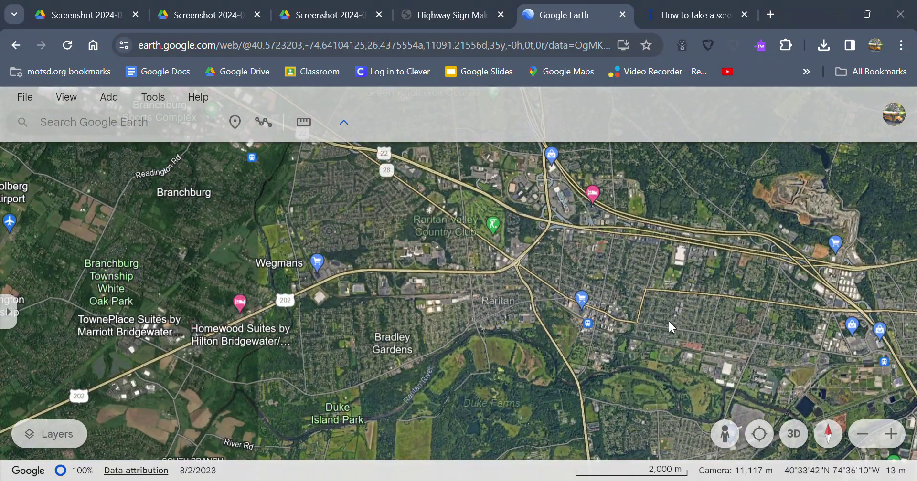
Pan and zoom the map to bring Somerville and Bridgewater into view.
{"action": "left_click_drag", "start_coordinate": [456, 333], "coordinate": [461, 458]}
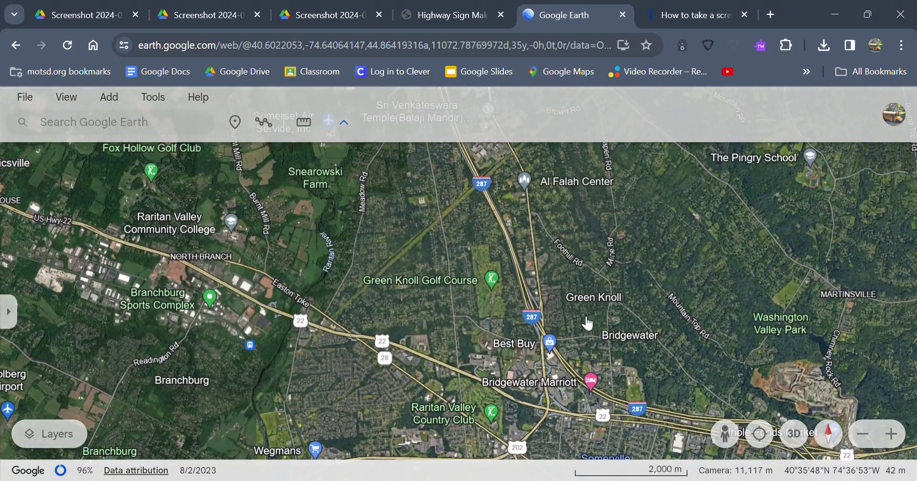
{"action": "scroll", "coordinate": [574, 315], "scroll_direction": "down", "scroll_amount": 5}
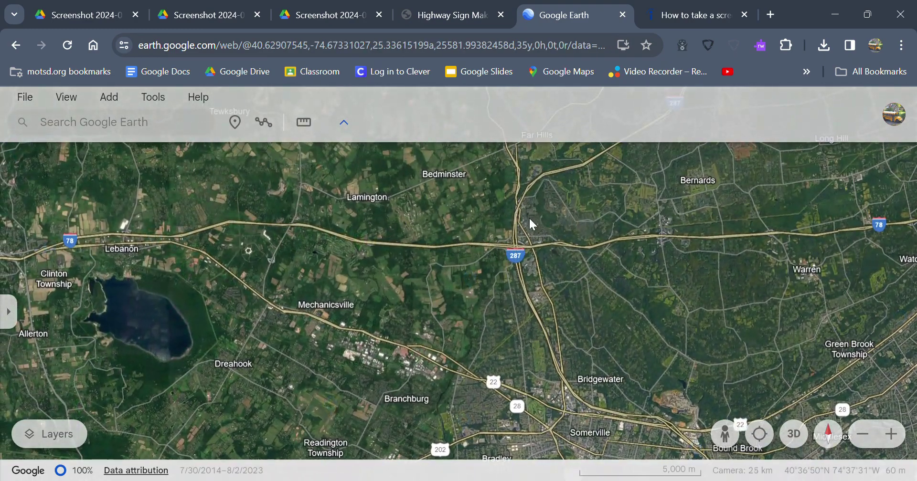
{"action": "scroll", "coordinate": [532, 239], "scroll_direction": "up", "scroll_amount": 3}
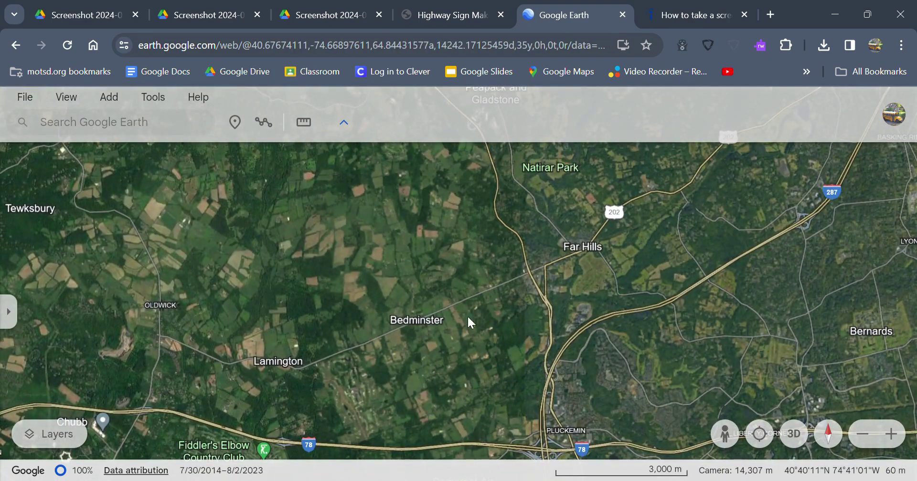
{"action": "scroll", "coordinate": [597, 374], "scroll_direction": "down", "scroll_amount": 3}
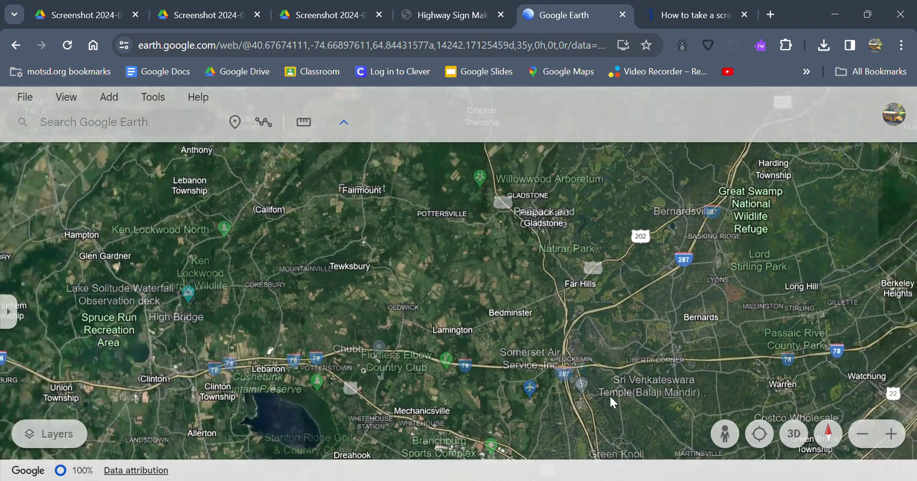
{"action": "left_click_drag", "start_coordinate": [609, 394], "coordinate": [550, 259]}
{"action": "scroll", "coordinate": [551, 257], "scroll_direction": "down", "scroll_amount": 3}
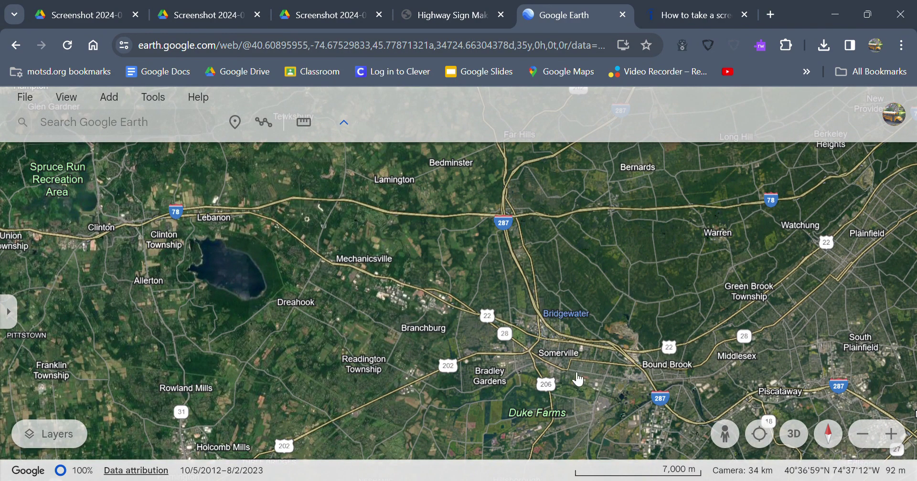
{"action": "scroll", "coordinate": [576, 363], "scroll_direction": "up", "scroll_amount": 3}
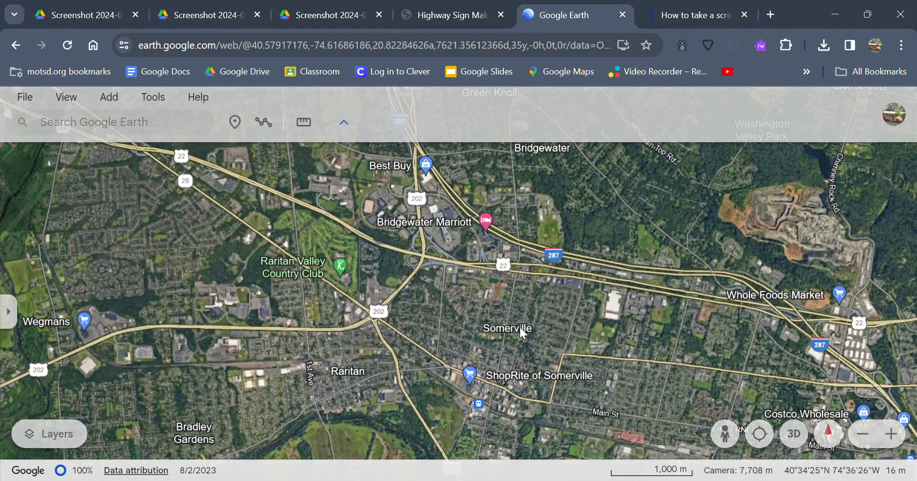
Read Somerville's place details, such as population and ZIP code, then close them.
{"action": "left_click", "coordinate": [522, 329]}
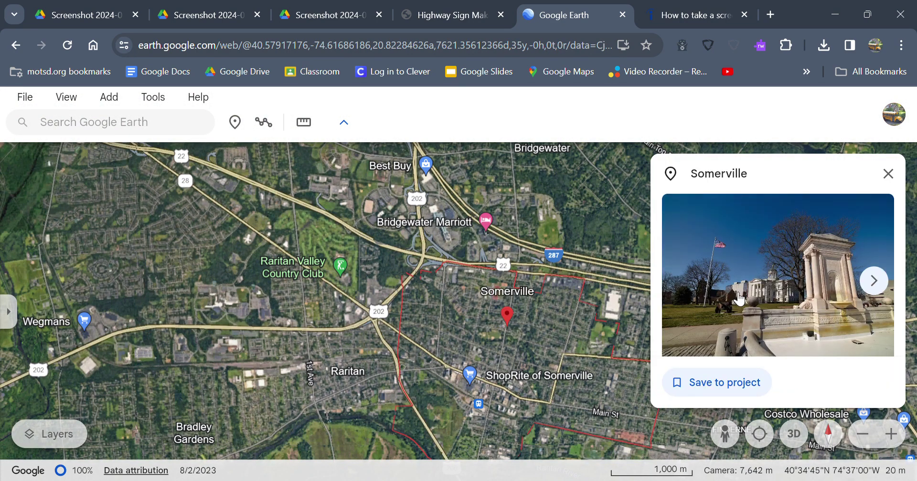
{"action": "scroll", "coordinate": [760, 334], "scroll_direction": "down", "scroll_amount": 2}
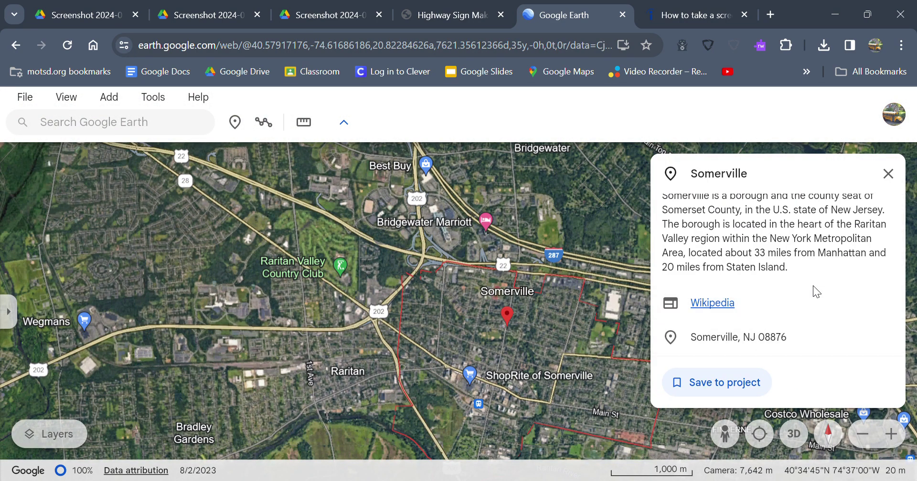
{"action": "scroll", "coordinate": [813, 291], "scroll_direction": "up", "scroll_amount": 1}
{"action": "scroll", "coordinate": [823, 317], "scroll_direction": "down", "scroll_amount": 5}
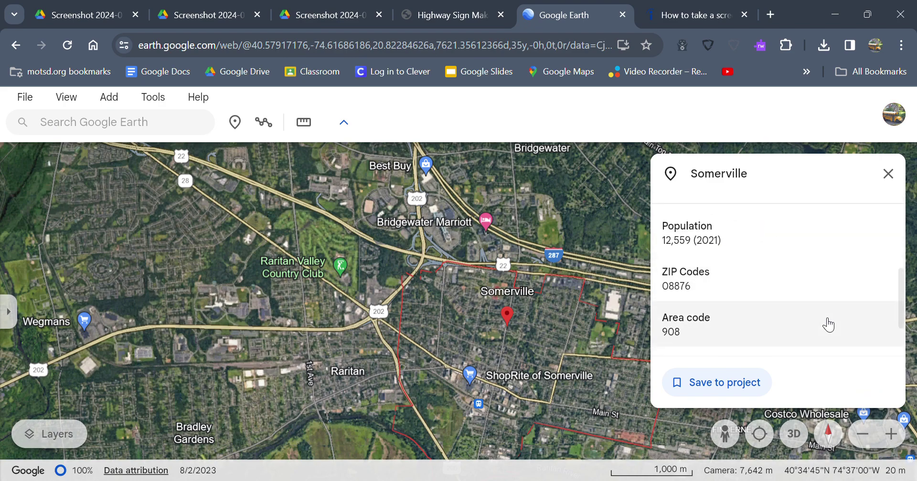
{"action": "scroll", "coordinate": [827, 323], "scroll_direction": "up", "scroll_amount": 1}
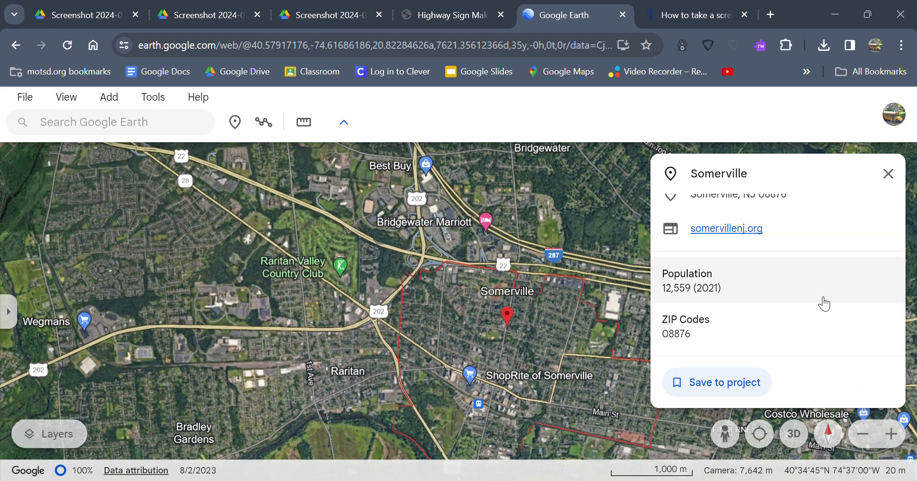
{"action": "left_click", "coordinate": [888, 175]}
Pan south past Trenton toward Camden and Hammonton, then back north to centre Trenton.
{"action": "scroll", "coordinate": [686, 331], "scroll_direction": "down", "scroll_amount": 4}
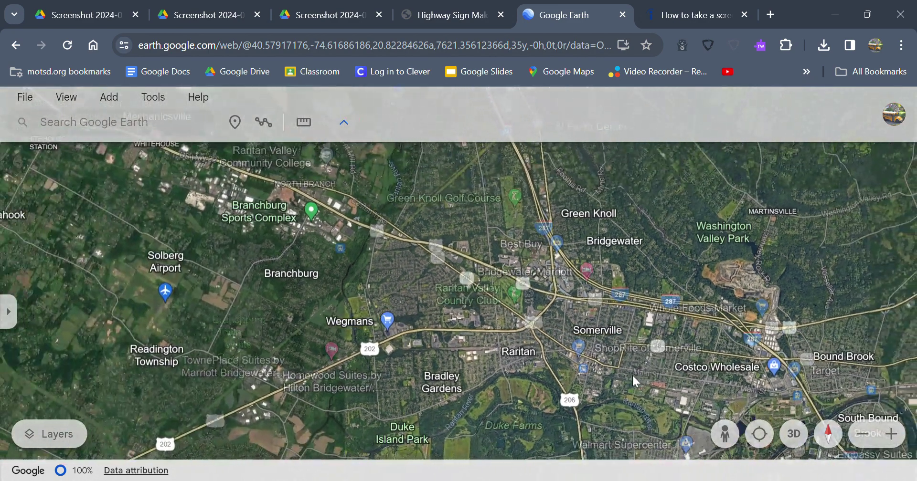
{"action": "left_click_drag", "start_coordinate": [636, 382], "coordinate": [581, 367]}
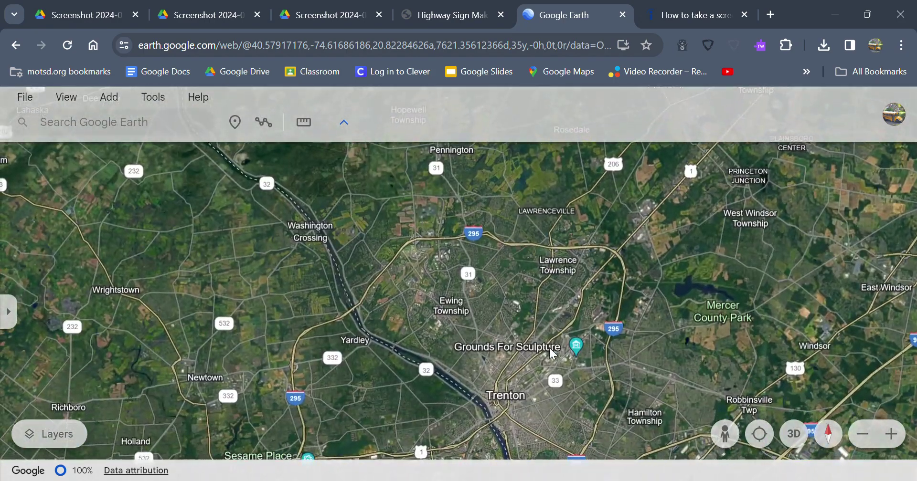
{"action": "scroll", "coordinate": [539, 393], "scroll_direction": "down", "scroll_amount": 3}
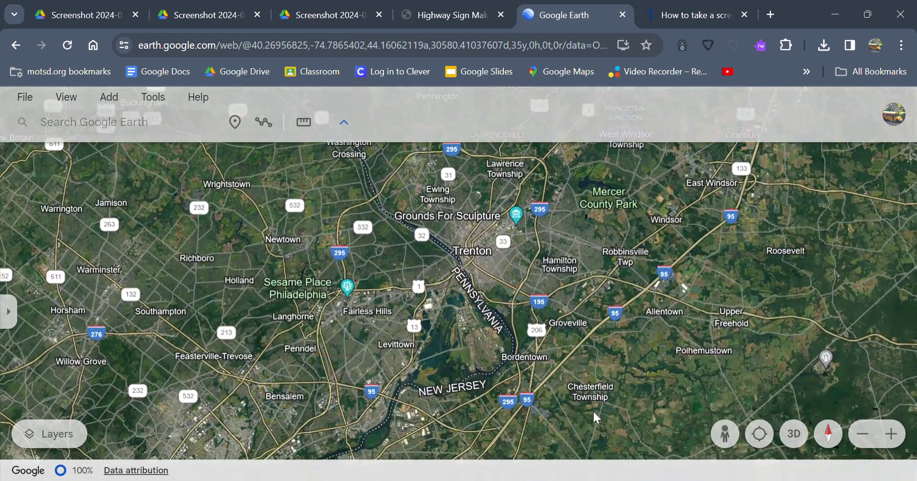
{"action": "left_click_drag", "start_coordinate": [597, 417], "coordinate": [616, 172]}
{"action": "left_click_drag", "start_coordinate": [587, 454], "coordinate": [575, 178]}
{"action": "mouse_move", "coordinate": [569, 313]}
{"action": "left_mouse_down"}
{"action": "mouse_move", "coordinate": [630, 215]}
{"action": "mouse_move", "coordinate": [583, 323]}
{"action": "left_mouse_up"}
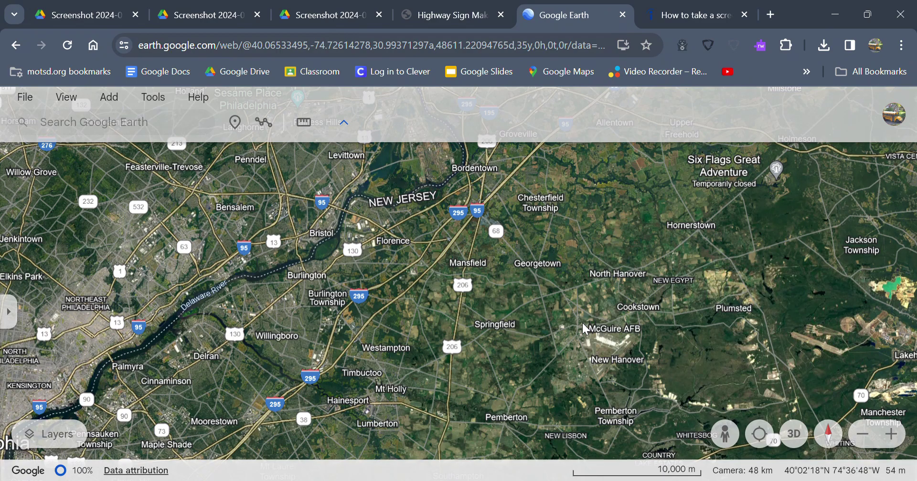
{"action": "key", "text": "Up"}
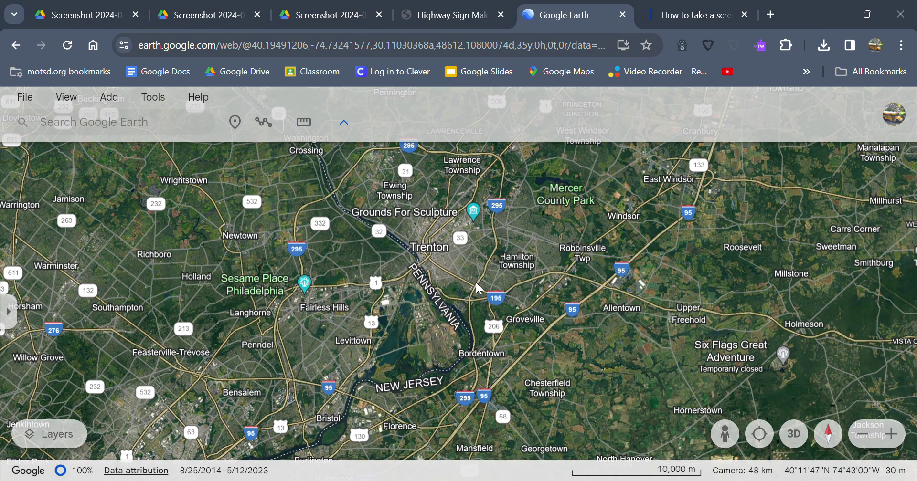
{"action": "left_click_drag", "start_coordinate": [480, 259], "coordinate": [453, 344]}
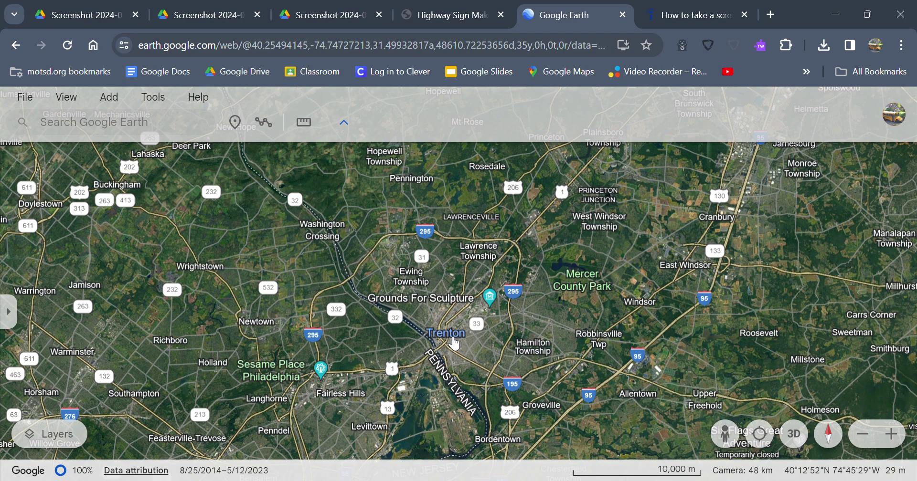
Check Trenton's population and ZIP codes in its place details, then close them.
{"action": "left_click", "coordinate": [455, 340]}
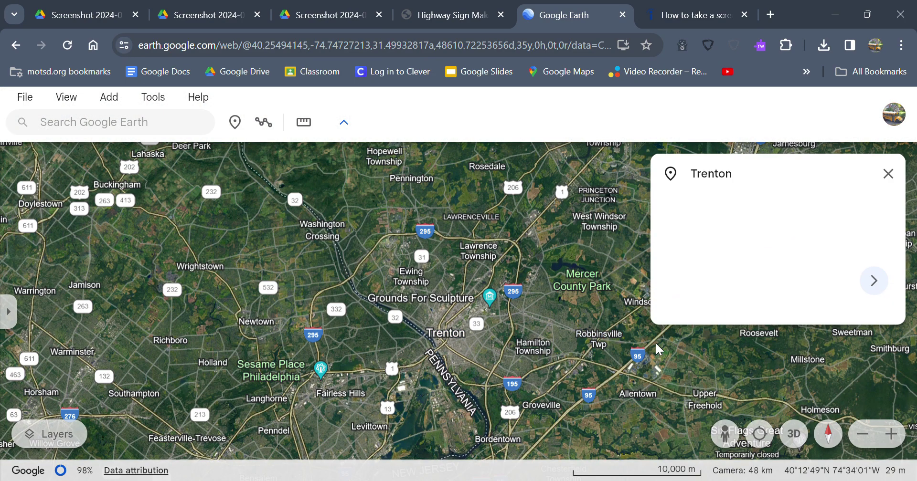
{"action": "scroll", "coordinate": [821, 356], "scroll_direction": "down", "scroll_amount": 6}
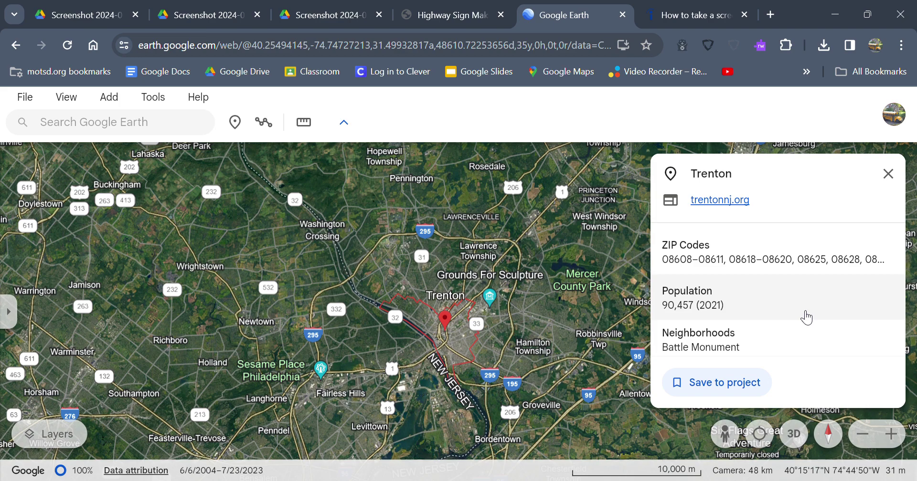
{"action": "left_click", "coordinate": [892, 183]}
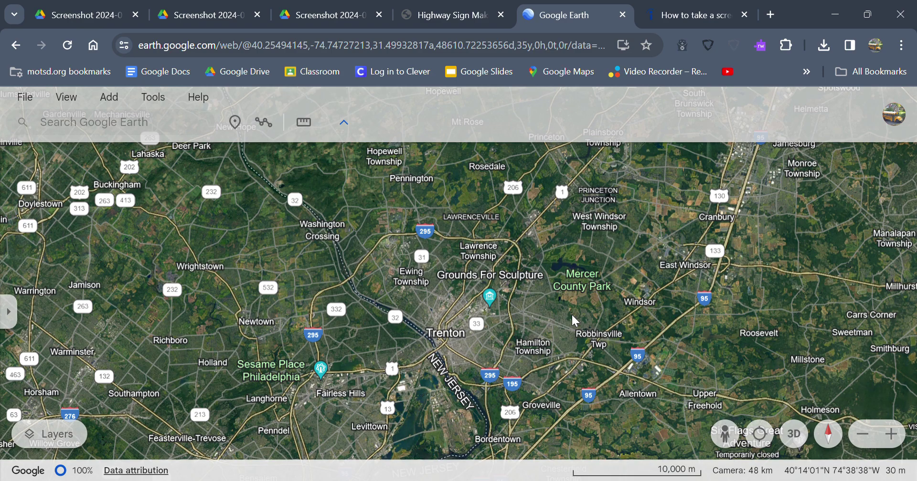
Pan from Bordentown and Princeton north toward Somerville, then return to the sign screenshots.
{"action": "left_click_drag", "start_coordinate": [559, 242], "coordinate": [561, 343]}
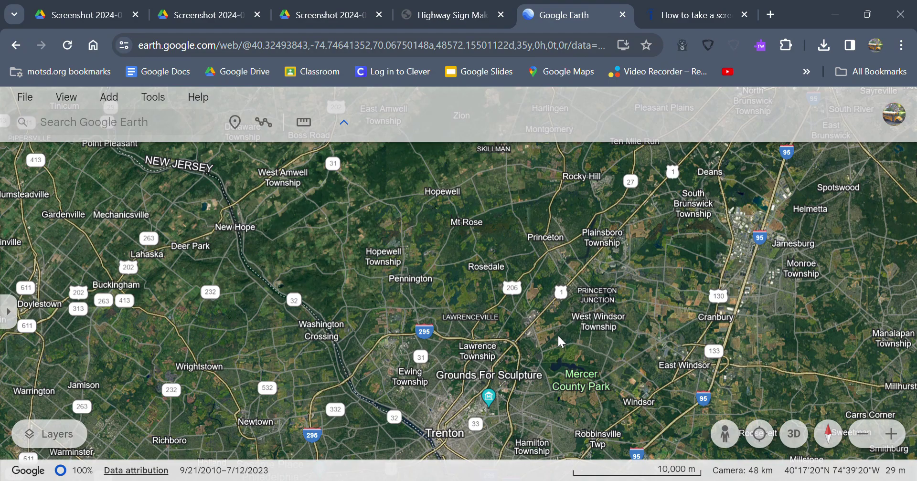
{"action": "left_click_drag", "start_coordinate": [557, 335], "coordinate": [551, 165]}
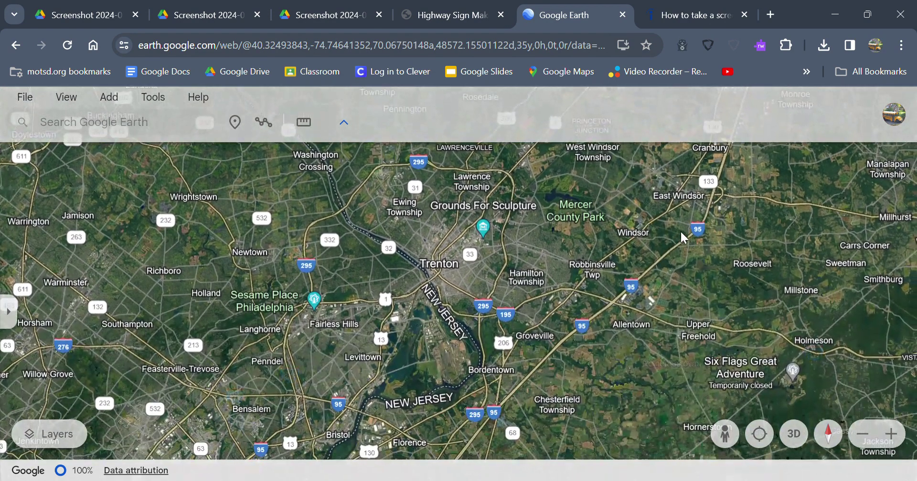
{"action": "left_click_drag", "start_coordinate": [661, 327], "coordinate": [603, 451]}
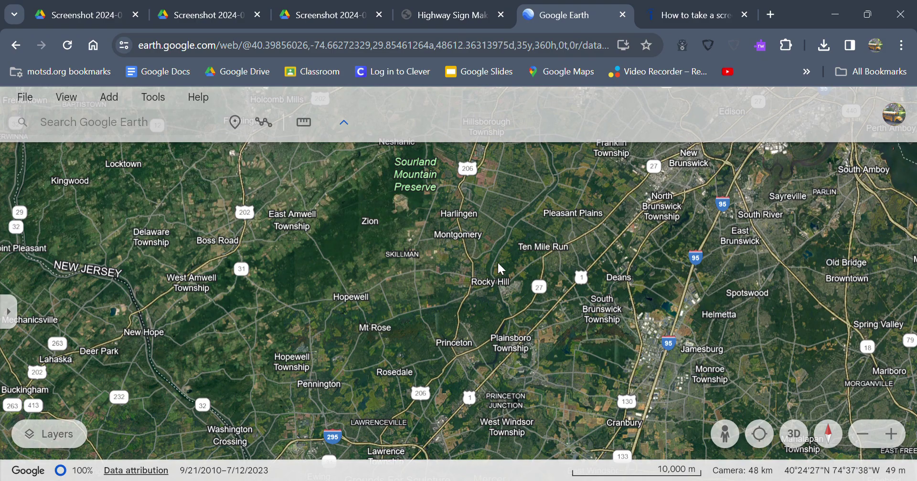
{"action": "key", "text": "Up"}
{"action": "key", "text": "Up"}
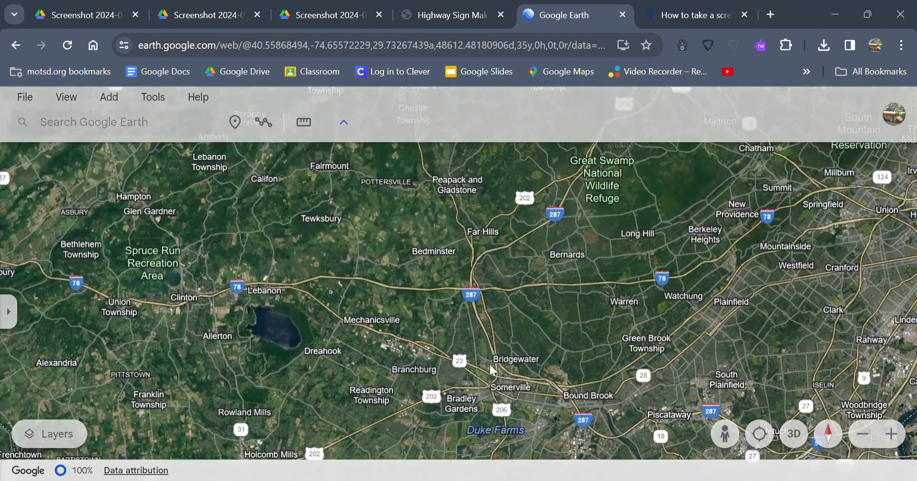
{"action": "key", "text": "Down"}
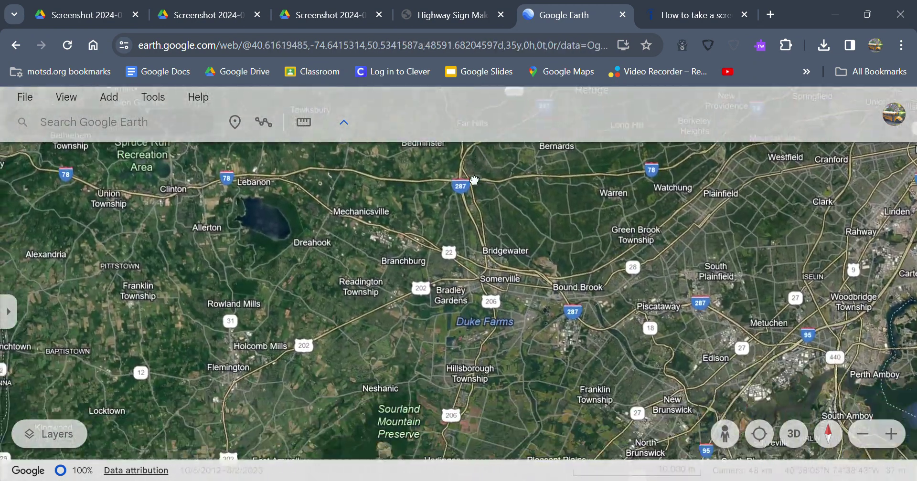
{"action": "left_click", "coordinate": [449, 15]}
Flip through the real overhead-sign photo and the Somerville and Trenton sign screenshots.
{"action": "left_click", "coordinate": [86, 9]}
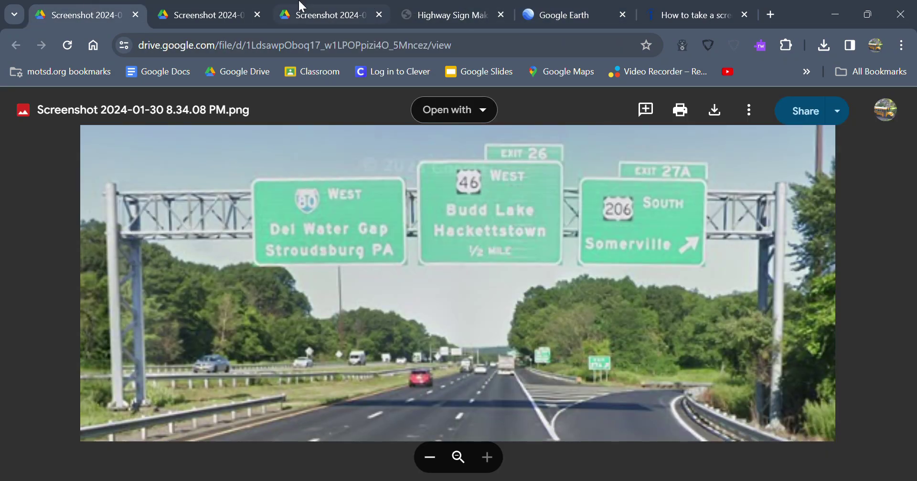
{"action": "left_click", "coordinate": [161, 8]}
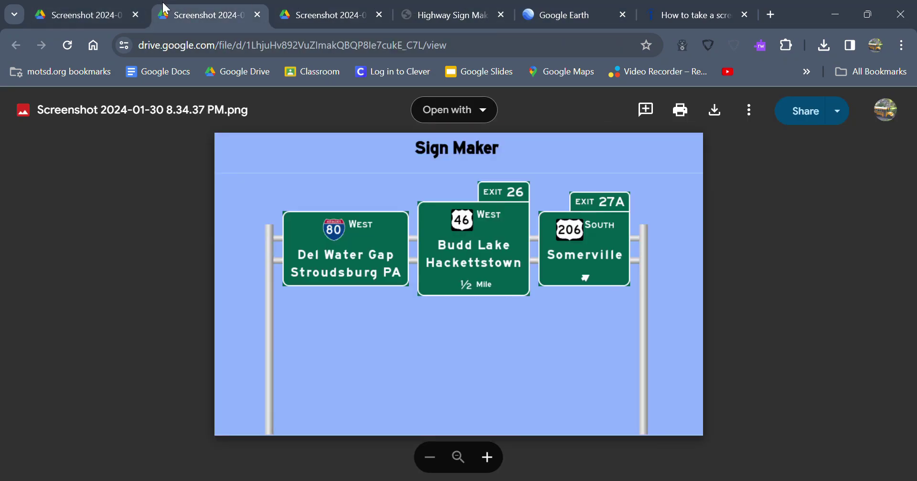
{"action": "left_click", "coordinate": [305, 7]}
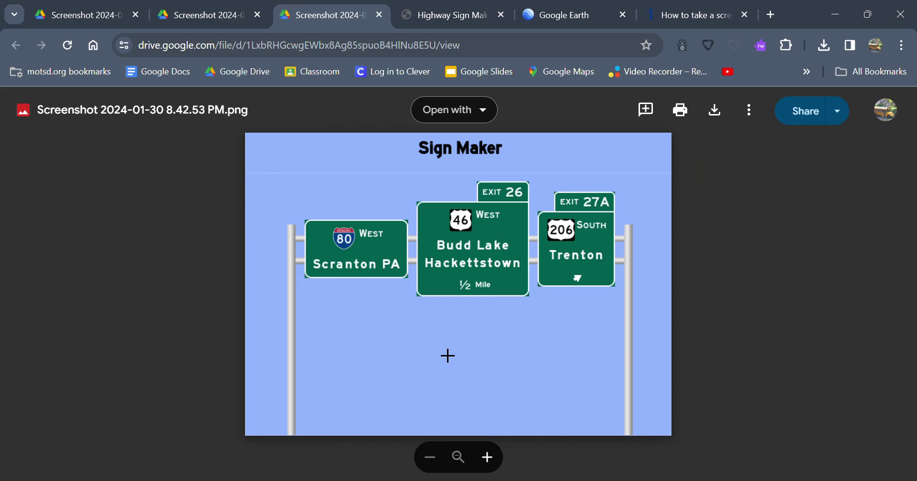
{"action": "left_click", "coordinate": [449, 12]}
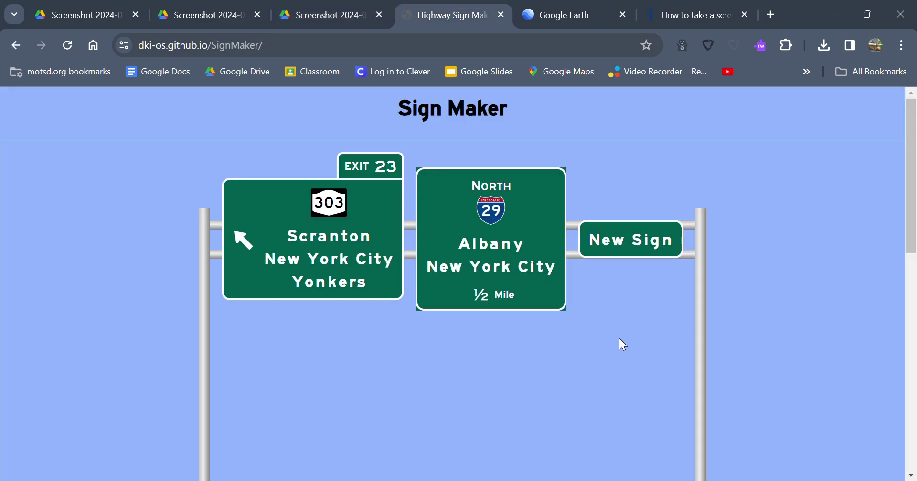
{"action": "scroll", "coordinate": [619, 338], "scroll_direction": "down", "scroll_amount": 5}
{"action": "scroll", "coordinate": [809, 338], "scroll_direction": "up", "scroll_amount": 4}
{"action": "scroll", "coordinate": [810, 339], "scroll_direction": "up", "scroll_amount": 1}
Review the Mac screenshot steps in the Indeed guide, then return to Highway Sign Maker.
{"action": "left_click", "coordinate": [671, 6]}
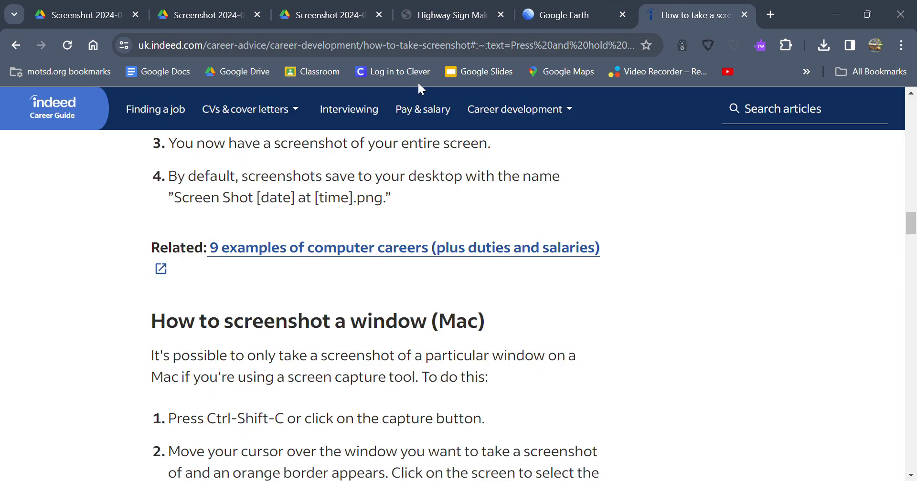
{"action": "scroll", "coordinate": [529, 294], "scroll_direction": "up", "scroll_amount": 20}
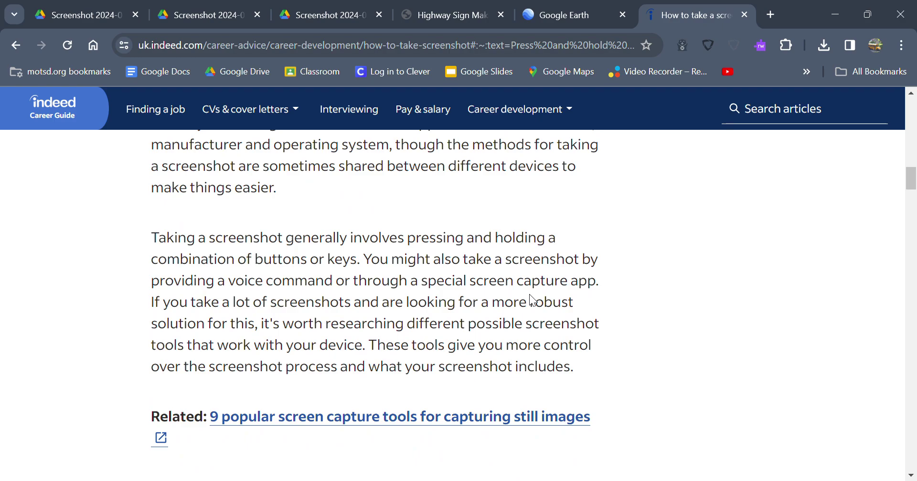
{"action": "scroll", "coordinate": [530, 295], "scroll_direction": "up", "scroll_amount": 9}
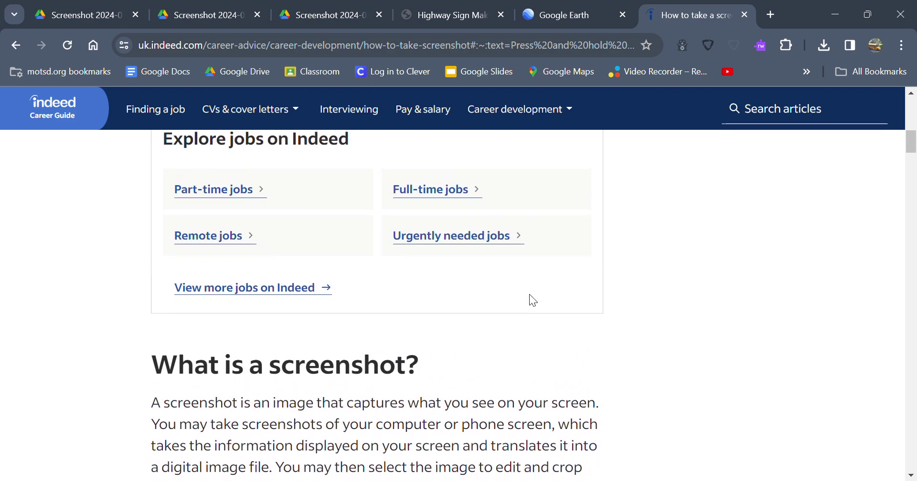
{"action": "scroll", "coordinate": [530, 296], "scroll_direction": "down", "scroll_amount": 7}
{"action": "scroll", "coordinate": [533, 300], "scroll_direction": "down", "scroll_amount": 15}
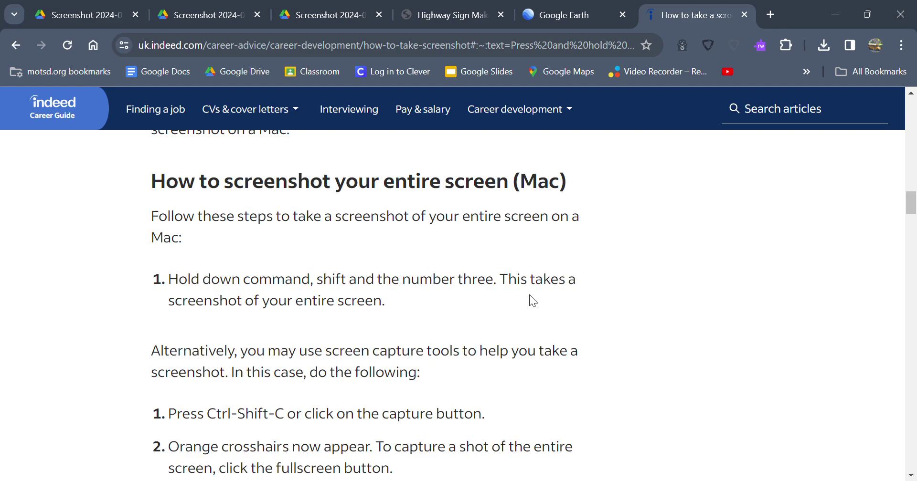
{"action": "scroll", "coordinate": [533, 300], "scroll_direction": "down", "scroll_amount": 14}
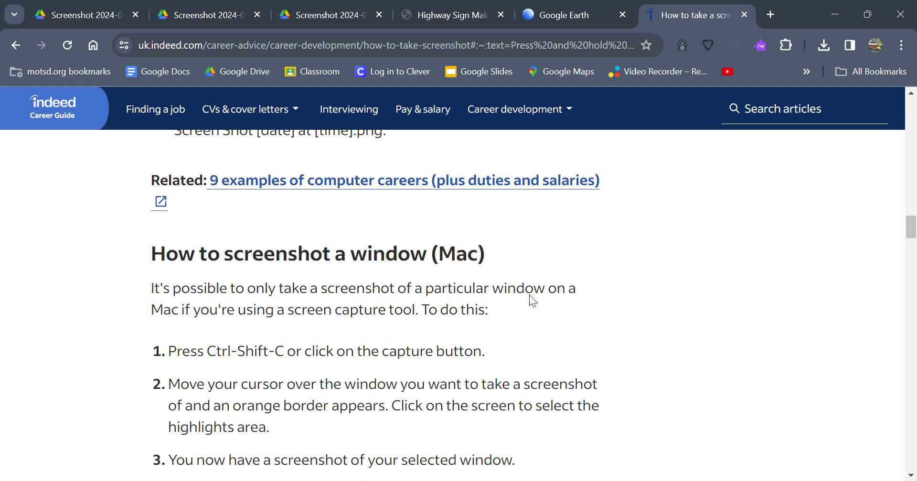
{"action": "left_click", "coordinate": [477, 16]}
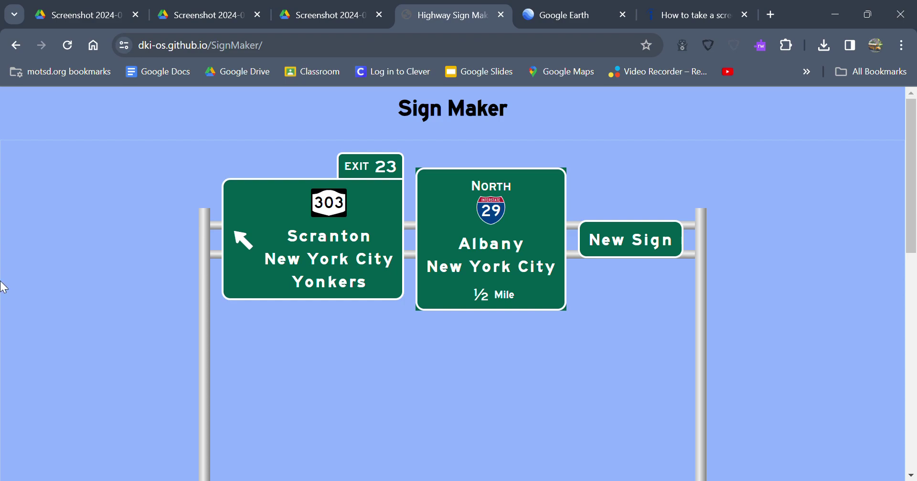
Recheck the guide article and Sign Editor, then close the Highway Sign Maker tab.
{"action": "left_click", "coordinate": [672, 10]}
{"action": "scroll", "coordinate": [356, 382], "scroll_direction": "down", "scroll_amount": 3}
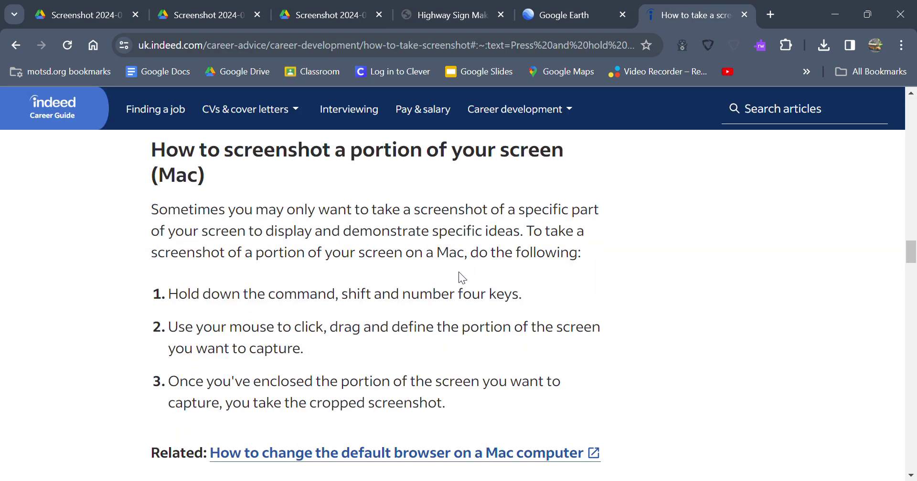
{"action": "left_click", "coordinate": [442, 13]}
{"action": "scroll", "coordinate": [461, 344], "scroll_direction": "down", "scroll_amount": 5}
{"action": "scroll", "coordinate": [461, 344], "scroll_direction": "down", "scroll_amount": 4}
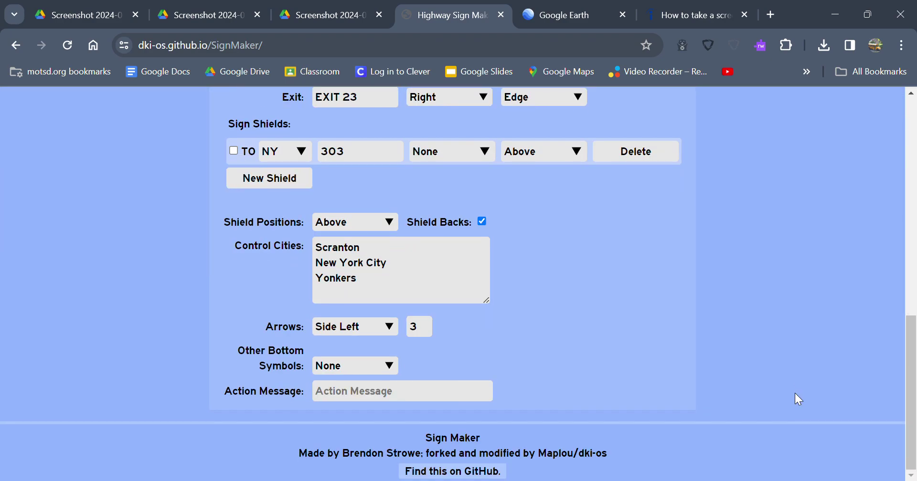
{"action": "scroll", "coordinate": [884, 393], "scroll_direction": "up", "scroll_amount": 10}
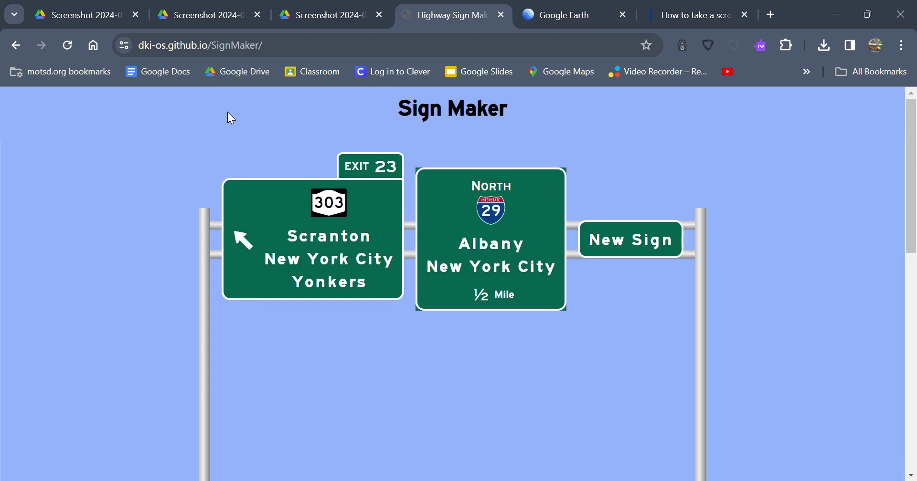
{"action": "scroll", "coordinate": [168, 191], "scroll_direction": "down", "scroll_amount": 6}
{"action": "scroll", "coordinate": [176, 191], "scroll_direction": "up", "scroll_amount": 6}
{"action": "left_click", "coordinate": [499, 16]}
Reopen Highway Sign Maker from the 'hi' address-bar suggestion, then return to the Indeed screenshot guide.
{"action": "key", "text": "ctrl+t"}
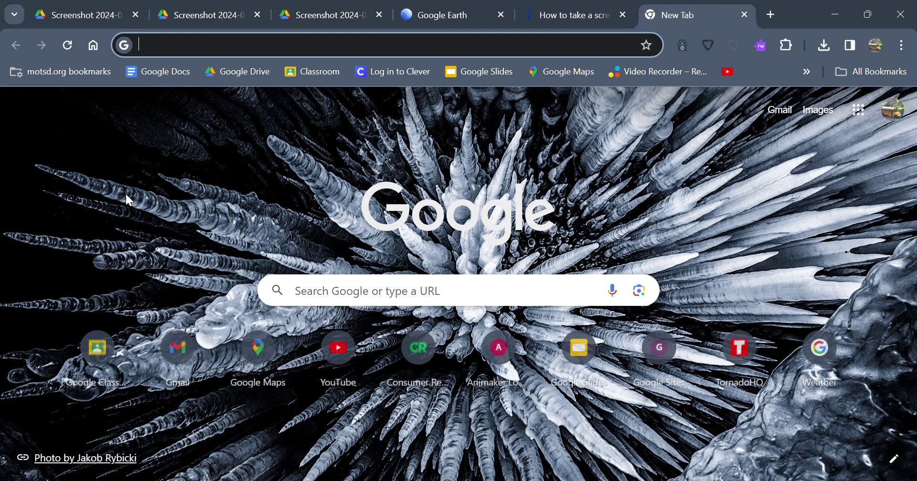
{"action": "type", "text": "highway sign maker"}
{"action": "key", "text": "Return"}
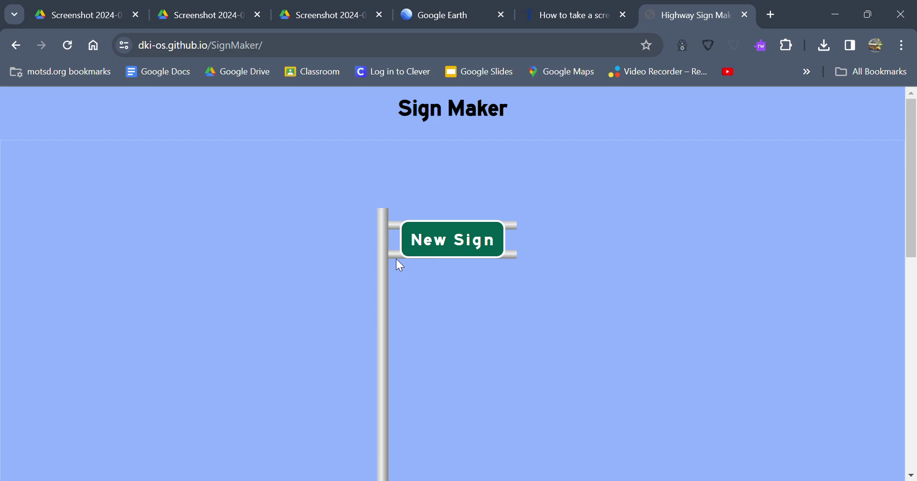
{"action": "left_click", "coordinate": [547, 15]}
{"action": "scroll", "coordinate": [501, 224], "scroll_direction": "down", "scroll_amount": 7}
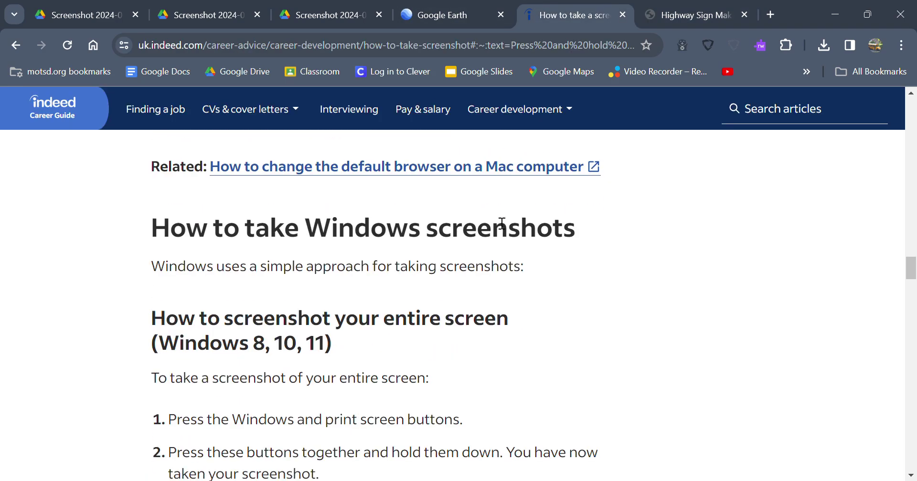
{"action": "scroll", "coordinate": [462, 261], "scroll_direction": "down", "scroll_amount": 6}
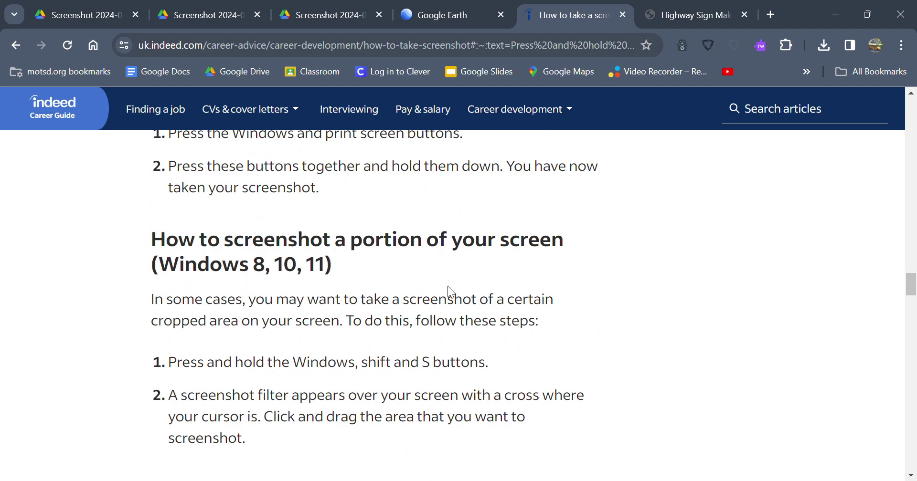
{"action": "scroll", "coordinate": [619, 274], "scroll_direction": "down", "scroll_amount": 2}
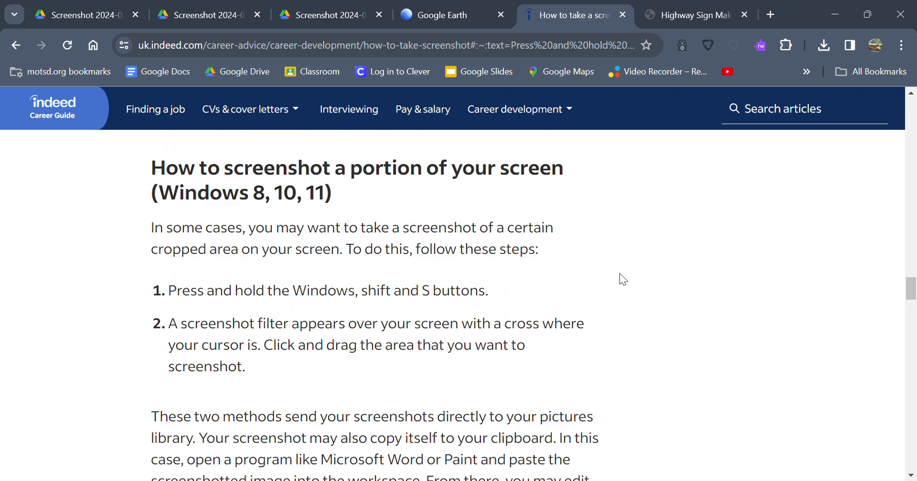
{"action": "scroll", "coordinate": [620, 278], "scroll_direction": "down", "scroll_amount": 6}
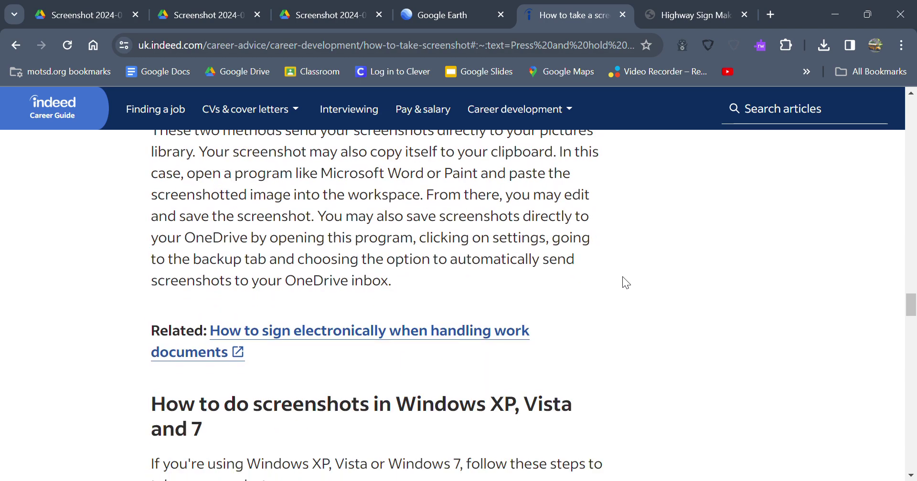
{"action": "scroll", "coordinate": [623, 277], "scroll_direction": "down", "scroll_amount": 9}
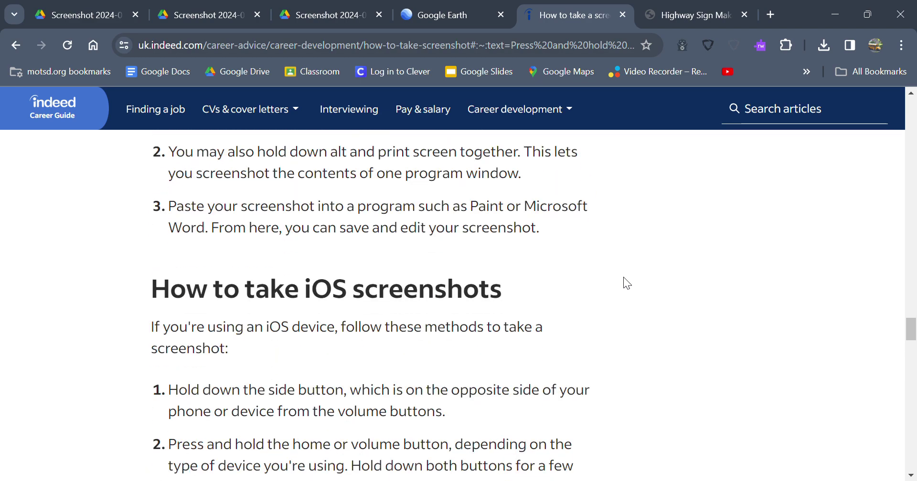
{"action": "scroll", "coordinate": [624, 277], "scroll_direction": "down", "scroll_amount": 15}
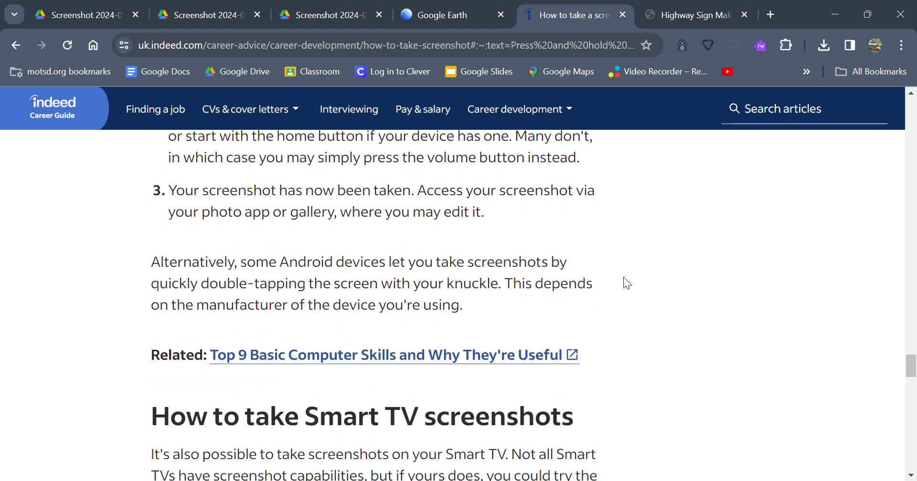
{"action": "scroll", "coordinate": [624, 277], "scroll_direction": "up", "scroll_amount": 20}
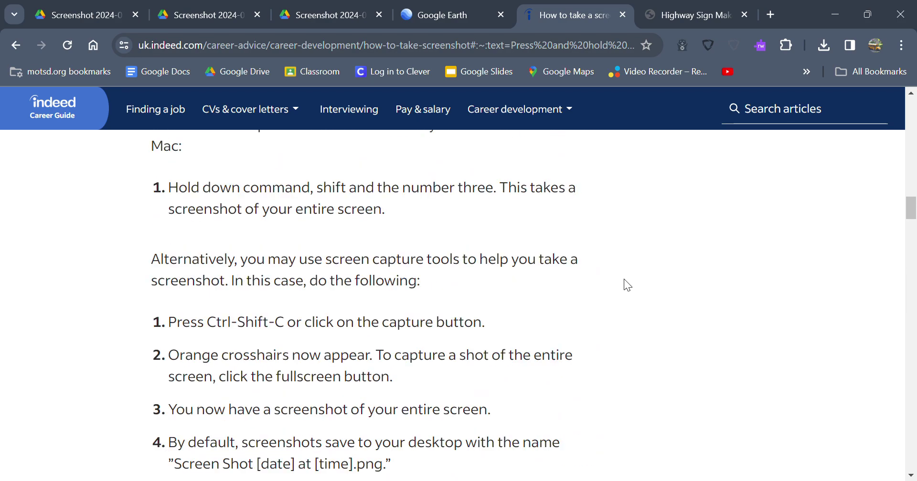
{"action": "scroll", "coordinate": [625, 282], "scroll_direction": "up", "scroll_amount": 15}
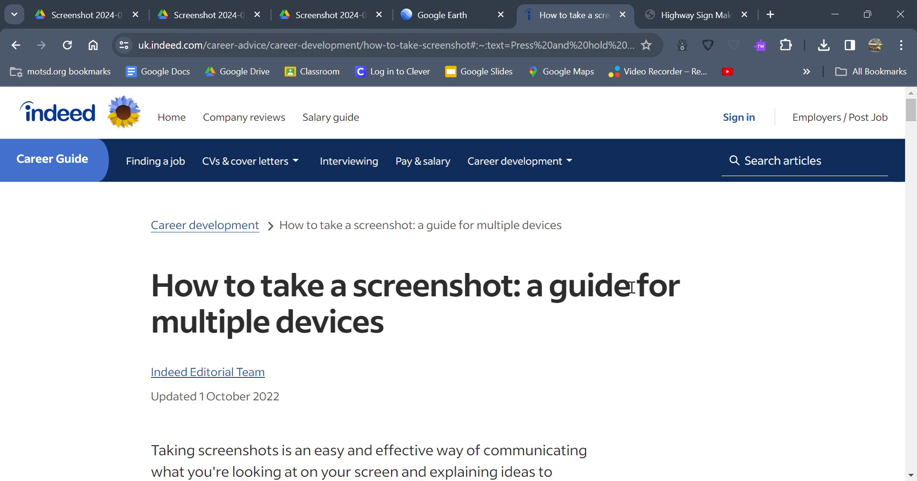
Back on Highway Sign Maker, scroll to the Sign Editor and drag the Control Cities box larger.
{"action": "left_click", "coordinate": [666, 14]}
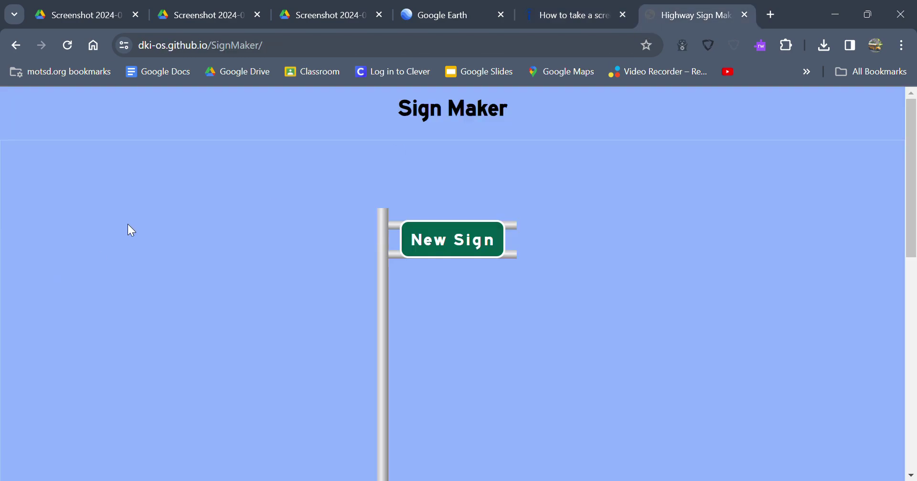
{"action": "scroll", "coordinate": [128, 224], "scroll_direction": "down", "scroll_amount": 10}
{"action": "scroll", "coordinate": [157, 231], "scroll_direction": "up", "scroll_amount": 10}
{"action": "scroll", "coordinate": [159, 235], "scroll_direction": "down", "scroll_amount": 10}
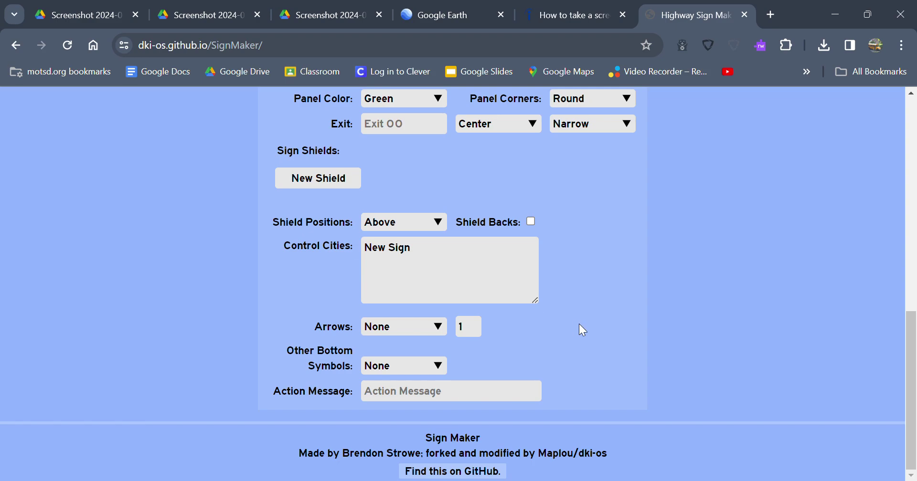
{"action": "scroll", "coordinate": [579, 325], "scroll_direction": "up", "scroll_amount": 10}
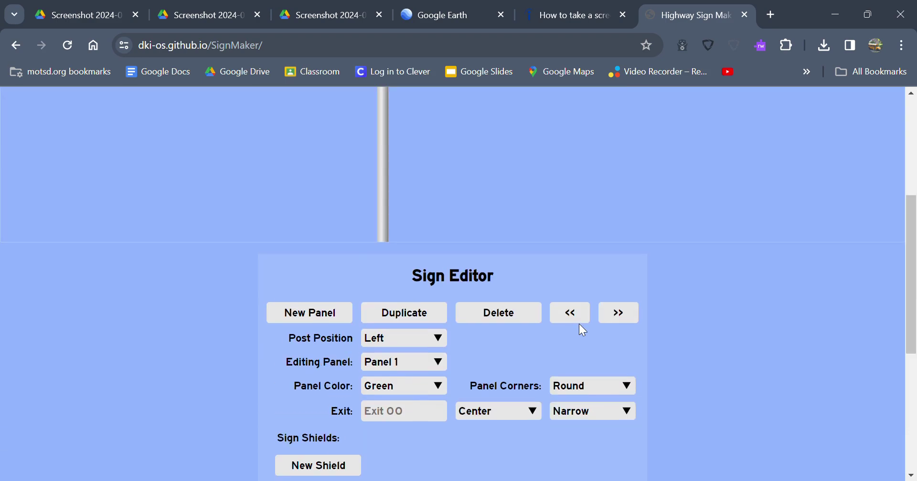
{"action": "scroll", "coordinate": [573, 320], "scroll_direction": "down", "scroll_amount": 5}
{"action": "scroll", "coordinate": [569, 321], "scroll_direction": "down", "scroll_amount": 3}
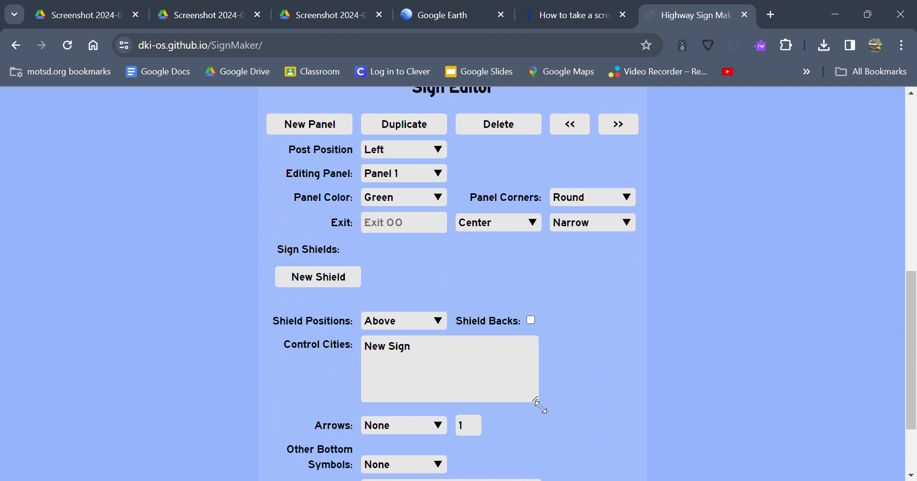
{"action": "left_click_drag", "start_coordinate": [540, 404], "coordinate": [563, 398]}
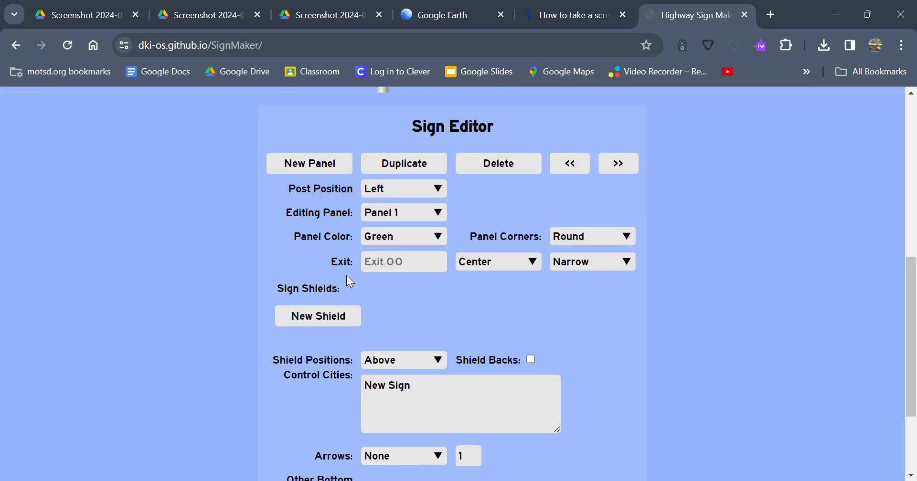
Add New Shield entries until Panel 1 lists six Interstate 1 shield rows.
{"action": "left_click", "coordinate": [337, 287]}
{"action": "left_click", "coordinate": [284, 329]}
{"action": "left_click", "coordinate": [284, 331]}
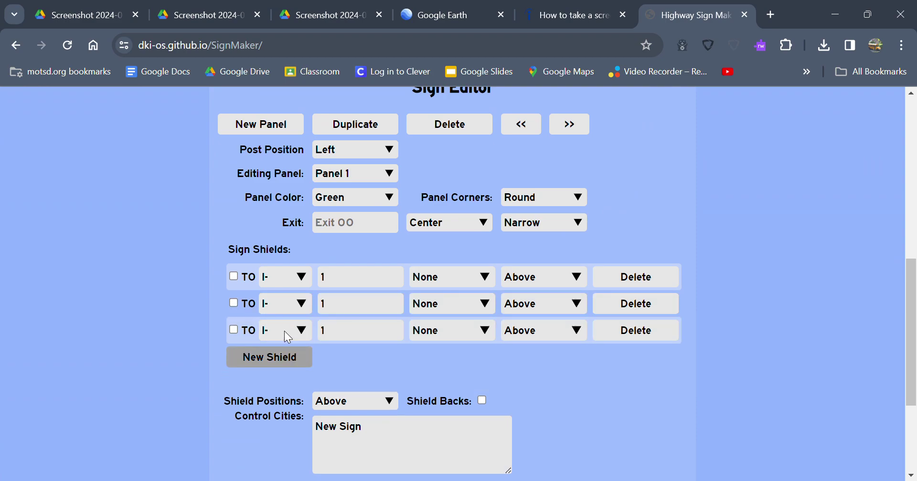
{"action": "left_click", "coordinate": [282, 383]}
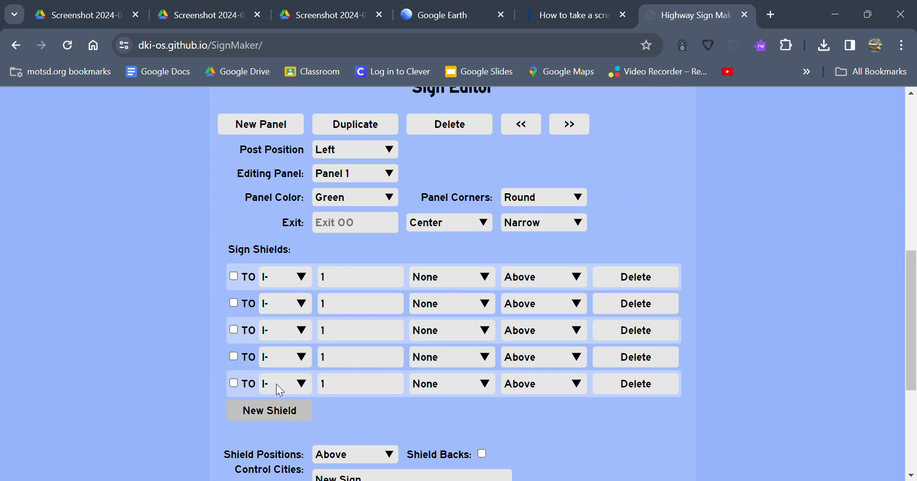
{"action": "left_click", "coordinate": [277, 410]}
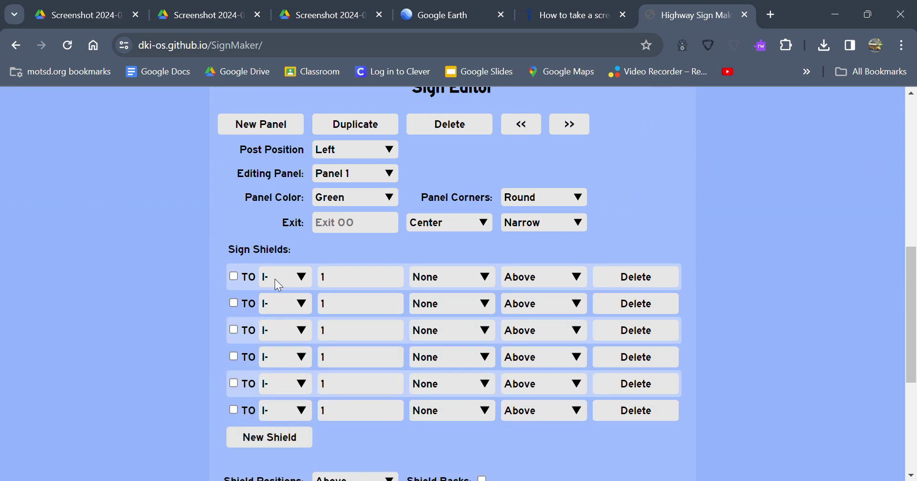
{"action": "left_click", "coordinate": [299, 278]}
Change the first shield to a US route numbered 206.
{"action": "key", "text": "u"}
{"action": "left_click", "coordinate": [358, 290]}
{"action": "key", "text": "BackSpace"}
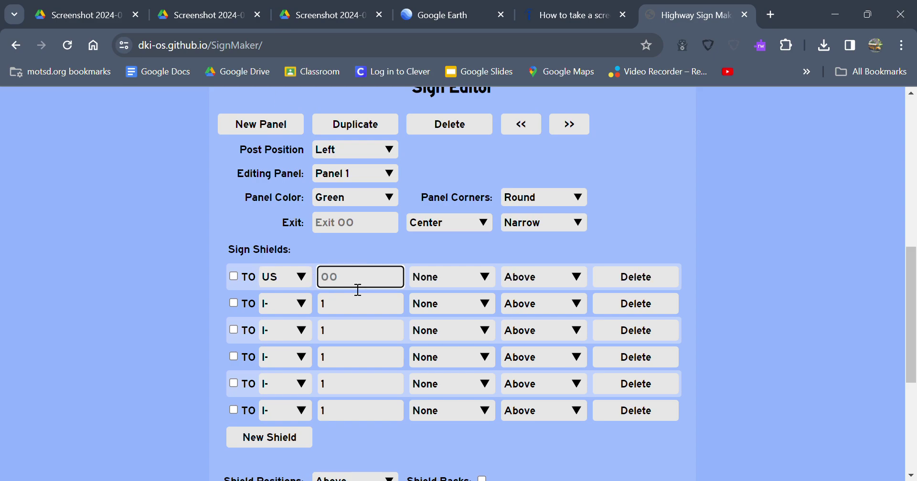
{"action": "type", "text": "206"}
Give the US 206 shield an Arterial banner, then change it to North.
{"action": "left_click", "coordinate": [473, 277]}
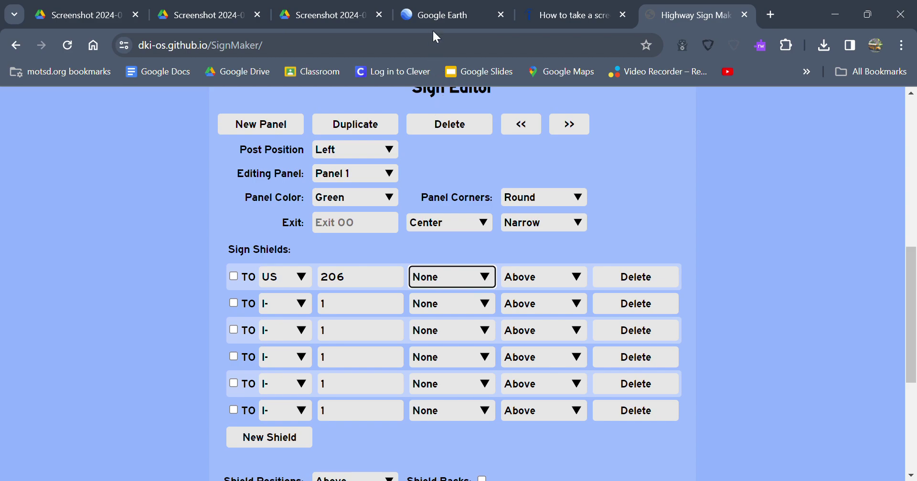
{"action": "key", "text": "a"}
{"action": "scroll", "coordinate": [618, 227], "scroll_direction": "up", "scroll_amount": 9}
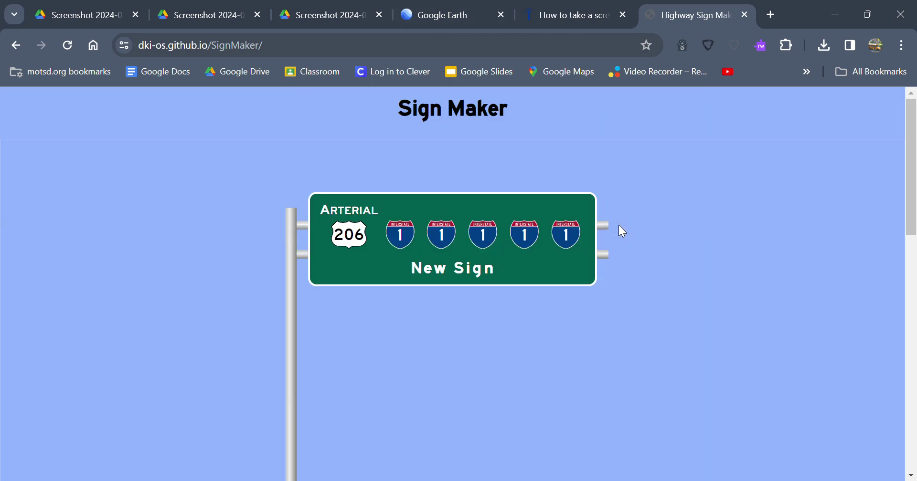
{"action": "scroll", "coordinate": [607, 234], "scroll_direction": "down", "scroll_amount": 6}
{"action": "scroll", "coordinate": [597, 237], "scroll_direction": "down", "scroll_amount": 1}
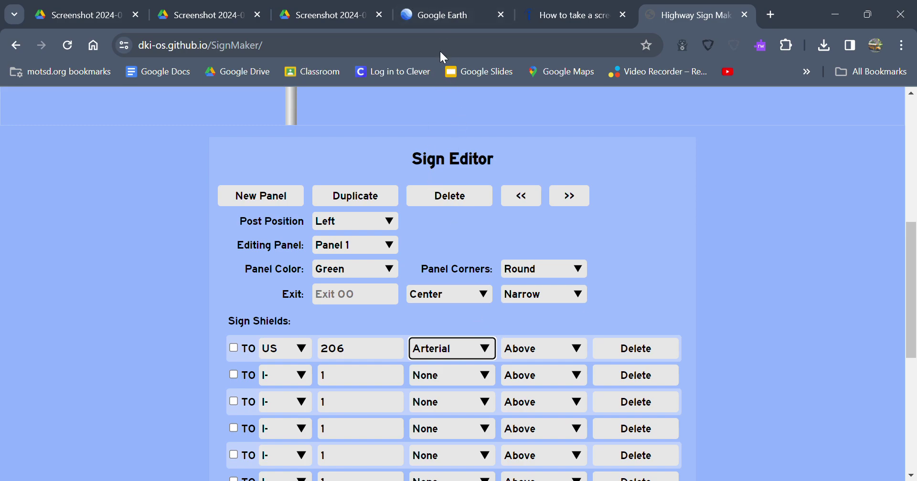
{"action": "key", "text": "n"}
{"action": "key", "text": "Tab"}
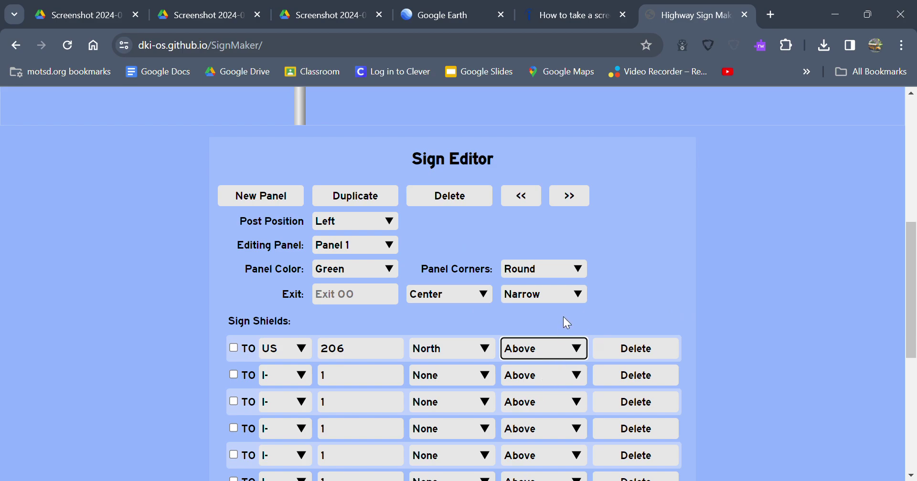
Delete the US 206 row and make the first shield NJ 18 with a South banner.
{"action": "left_click", "coordinate": [655, 350]}
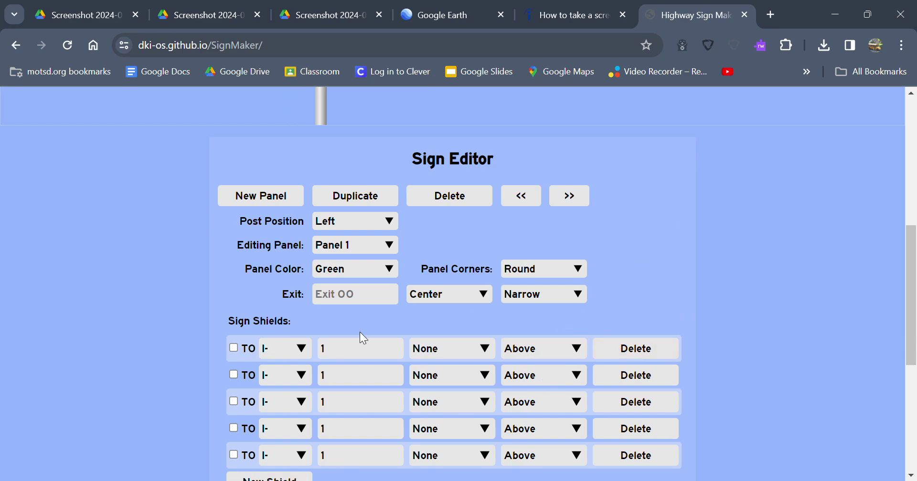
{"action": "left_click", "coordinate": [277, 354]}
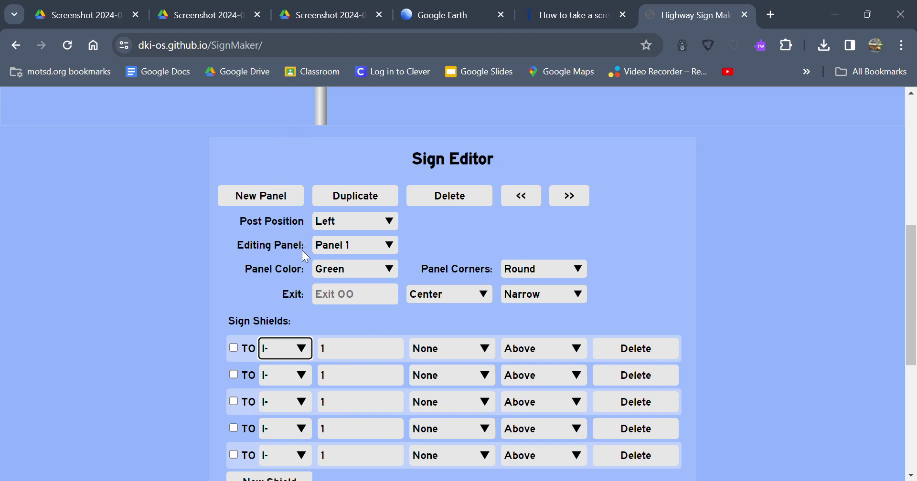
{"action": "key", "text": "n"}
{"action": "left_click", "coordinate": [361, 356]}
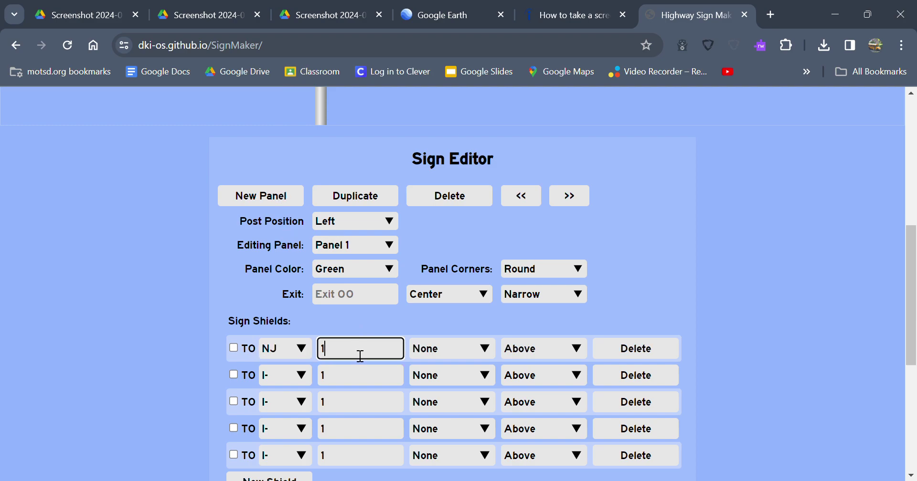
{"action": "type", "text": "8"}
{"action": "key", "text": "Tab"}
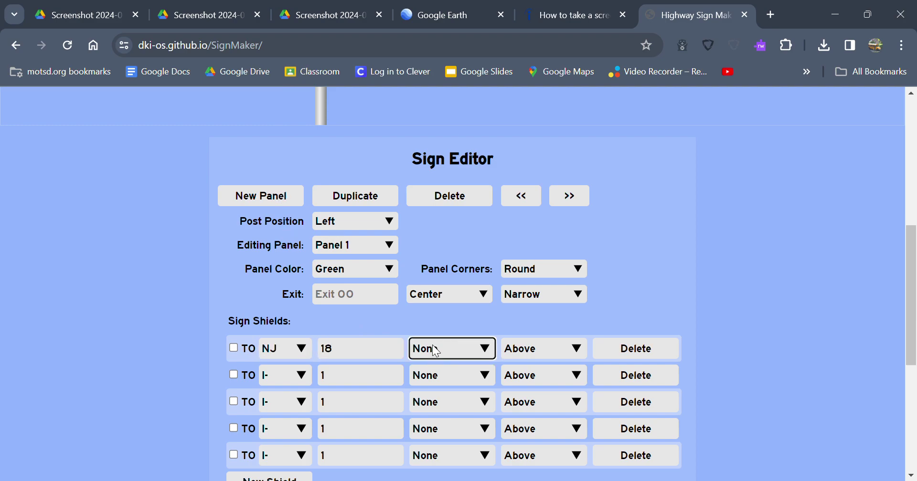
{"action": "key", "text": "s"}
Set Shield Positions to Left so shields sit left of the control city.
{"action": "scroll", "coordinate": [637, 295], "scroll_direction": "up", "scroll_amount": 5}
{"action": "scroll", "coordinate": [637, 295], "scroll_direction": "down", "scroll_amount": 5}
{"action": "scroll", "coordinate": [603, 319], "scroll_direction": "down", "scroll_amount": 4}
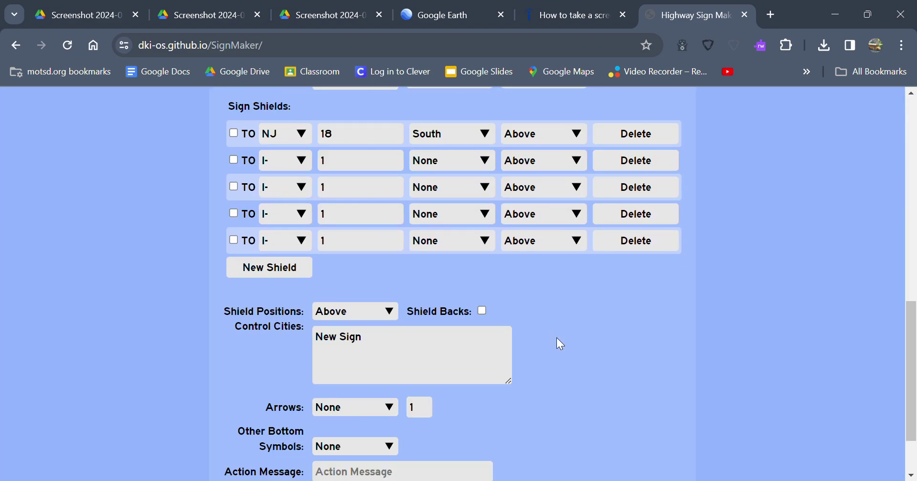
{"action": "left_click", "coordinate": [382, 314]}
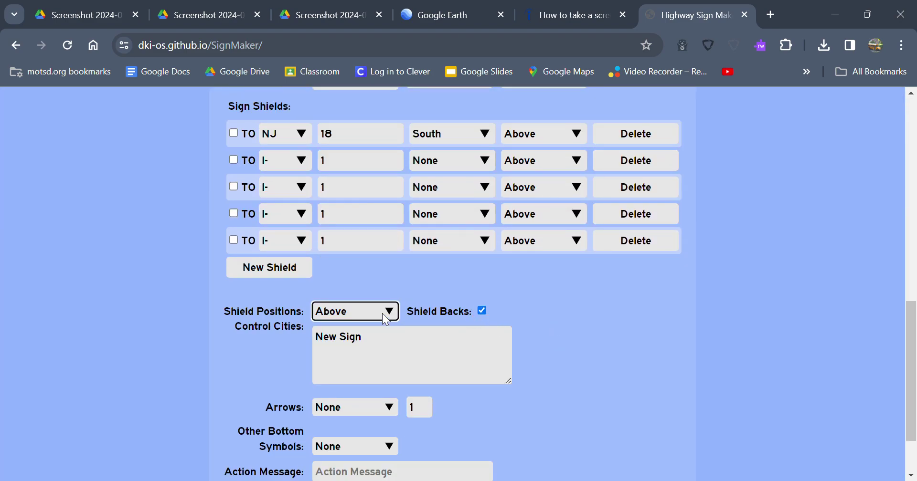
{"action": "key", "text": "l"}
Place the NJ 18 South banner to the right of the shield.
{"action": "scroll", "coordinate": [487, 329], "scroll_direction": "up", "scroll_amount": 10}
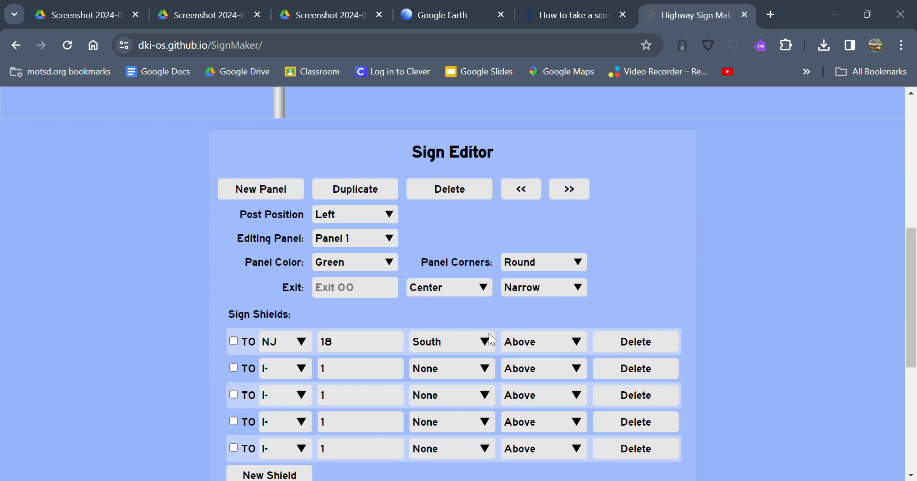
{"action": "scroll", "coordinate": [482, 322], "scroll_direction": "down", "scroll_amount": 10}
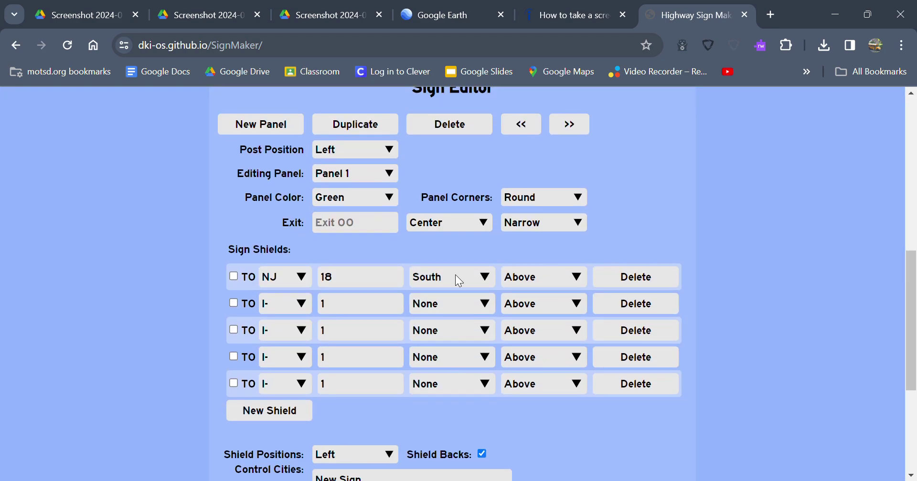
{"action": "left_click", "coordinate": [455, 275]}
{"action": "left_click", "coordinate": [553, 276]}
{"action": "key", "text": "r"}
{"action": "scroll", "coordinate": [631, 228], "scroll_direction": "up", "scroll_amount": 10}
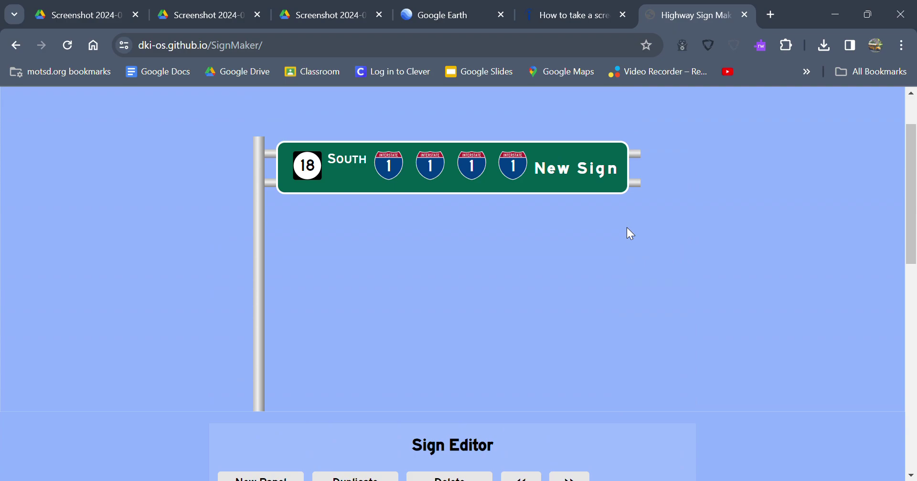
Try the NJ 18 South banner on the left, then on the right of the shield.
{"action": "scroll", "coordinate": [627, 228], "scroll_direction": "down", "scroll_amount": 8}
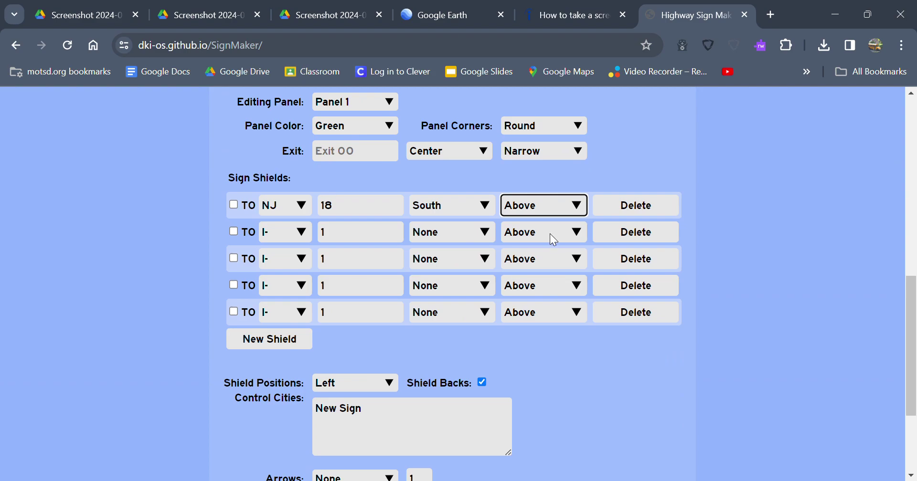
{"action": "key", "text": "Down"}
{"action": "scroll", "coordinate": [740, 234], "scroll_direction": "up", "scroll_amount": 8}
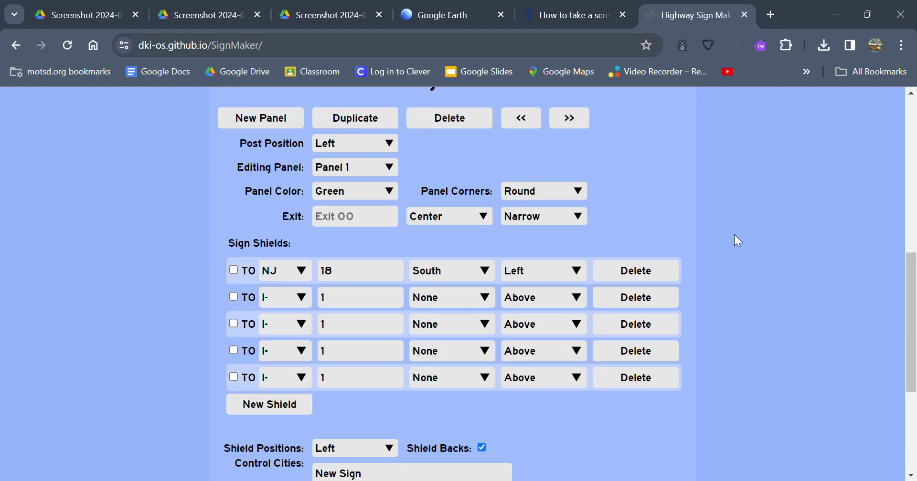
{"action": "scroll", "coordinate": [588, 258], "scroll_direction": "down", "scroll_amount": 8}
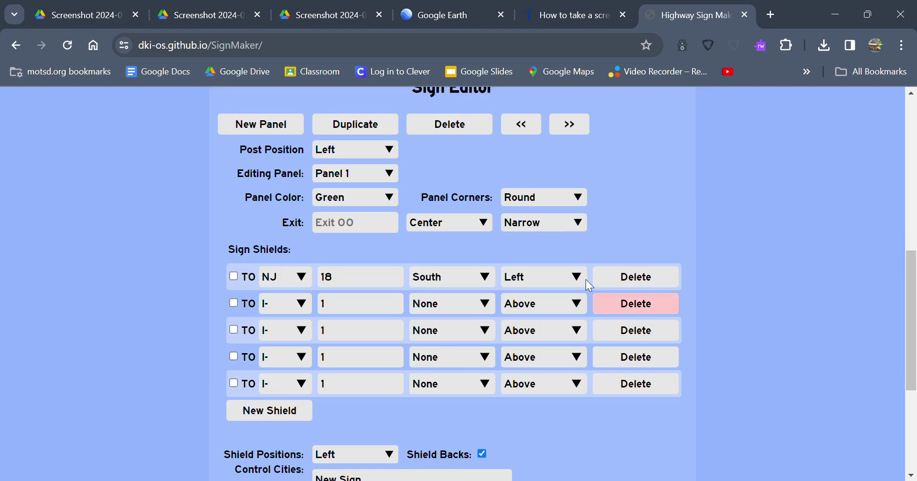
{"action": "left_click", "coordinate": [561, 282]}
{"action": "left_click", "coordinate": [563, 308]}
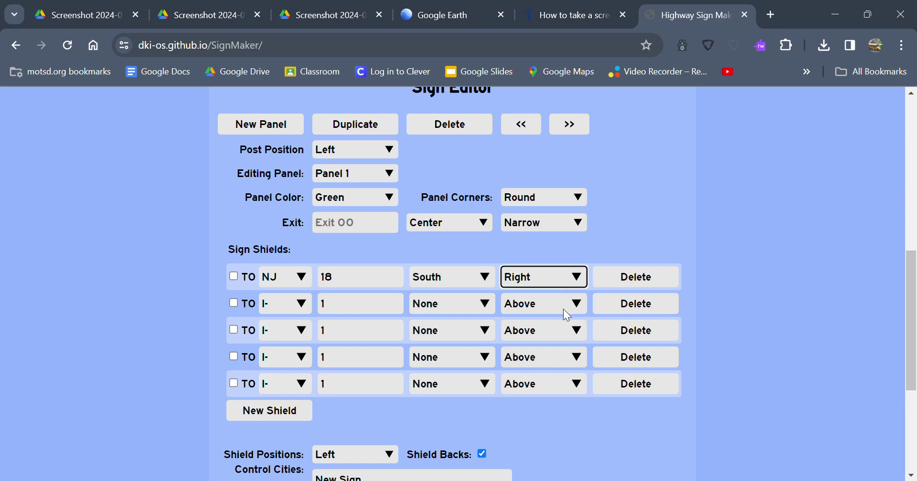
Set the NJ 18 banner to None, removing the South label.
{"action": "scroll", "coordinate": [735, 287], "scroll_direction": "up", "scroll_amount": 8}
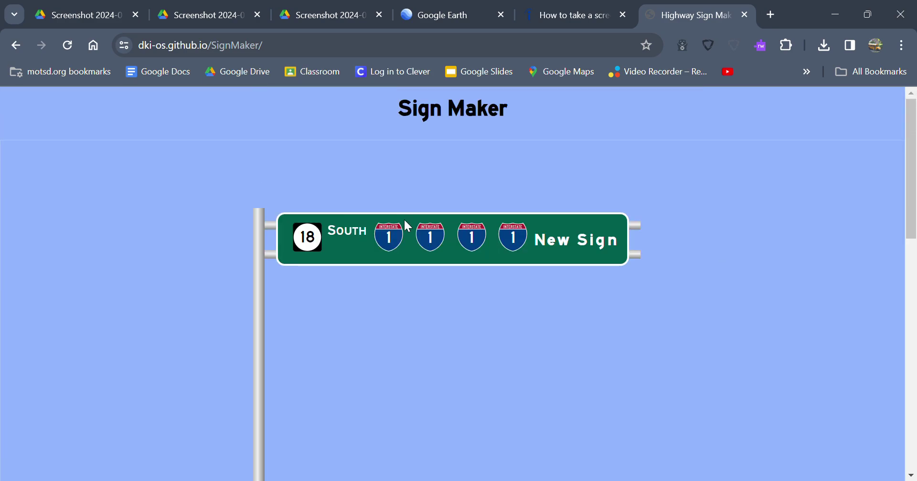
{"action": "scroll", "coordinate": [847, 348], "scroll_direction": "down", "scroll_amount": 8}
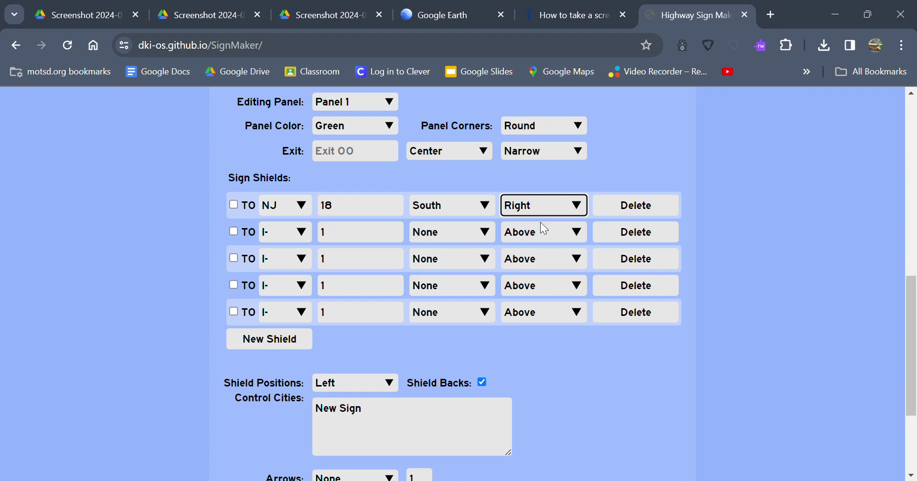
{"action": "scroll", "coordinate": [746, 222], "scroll_direction": "up", "scroll_amount": 8}
{"action": "scroll", "coordinate": [735, 220], "scroll_direction": "down", "scroll_amount": 10}
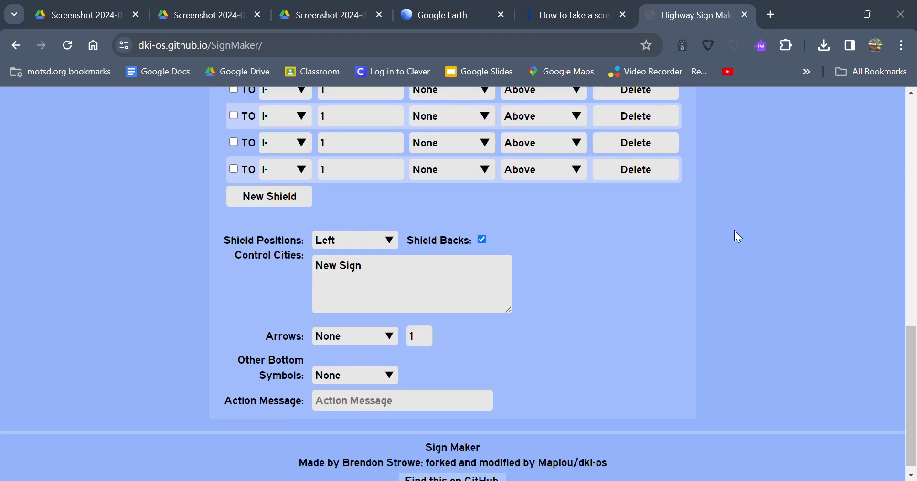
{"action": "scroll", "coordinate": [738, 236], "scroll_direction": "up", "scroll_amount": 5}
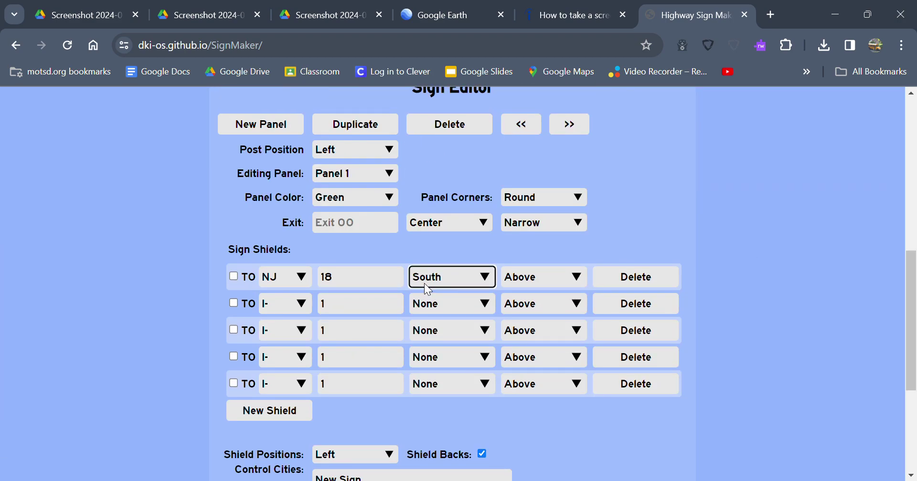
{"action": "key", "text": "n"}
{"action": "scroll", "coordinate": [621, 172], "scroll_direction": "up", "scroll_amount": 5}
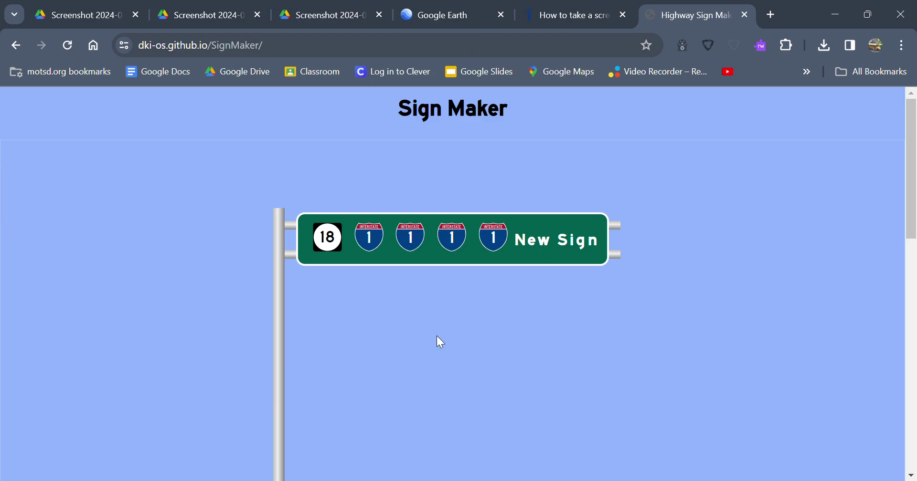
{"action": "scroll", "coordinate": [438, 342], "scroll_direction": "down", "scroll_amount": 10}
{"action": "scroll", "coordinate": [693, 320], "scroll_direction": "up", "scroll_amount": 4}
{"action": "scroll", "coordinate": [727, 328], "scroll_direction": "up", "scroll_amount": 6}
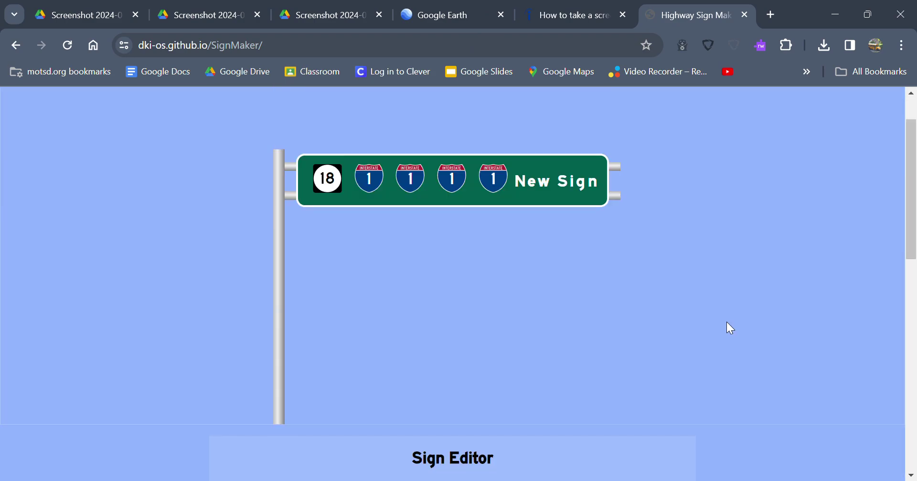
Scroll down through the editor's remaining Interstate 1 shield rows.
{"action": "scroll", "coordinate": [639, 283], "scroll_direction": "down", "scroll_amount": 4}
{"action": "scroll", "coordinate": [642, 283], "scroll_direction": "down", "scroll_amount": 10}
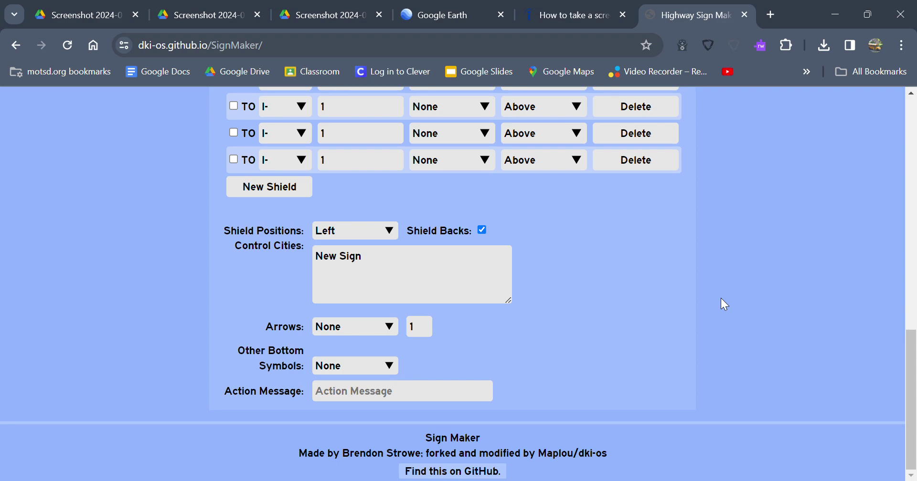
Switch to the Indeed guide and scroll to its 'How to take a screenshot' section.
{"action": "left_click", "coordinate": [560, 16]}
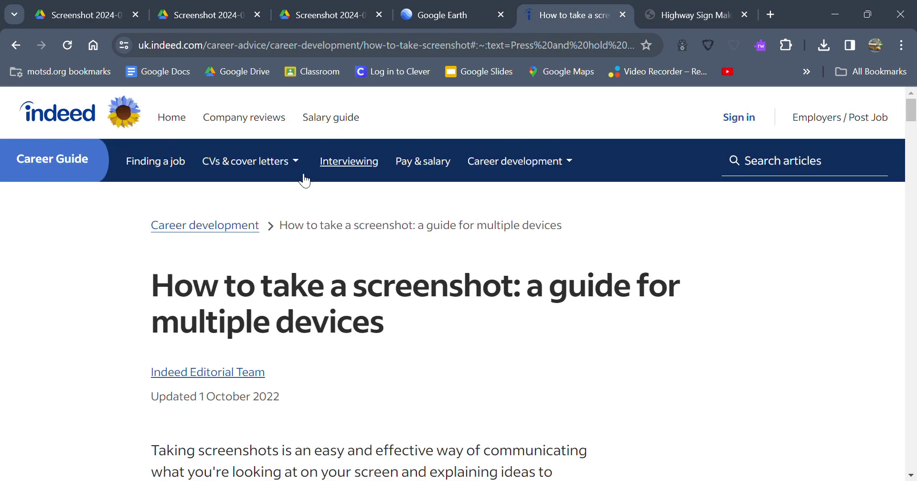
{"action": "scroll", "coordinate": [483, 328], "scroll_direction": "down", "scroll_amount": 4}
{"action": "scroll", "coordinate": [478, 328], "scroll_direction": "up", "scroll_amount": 4}
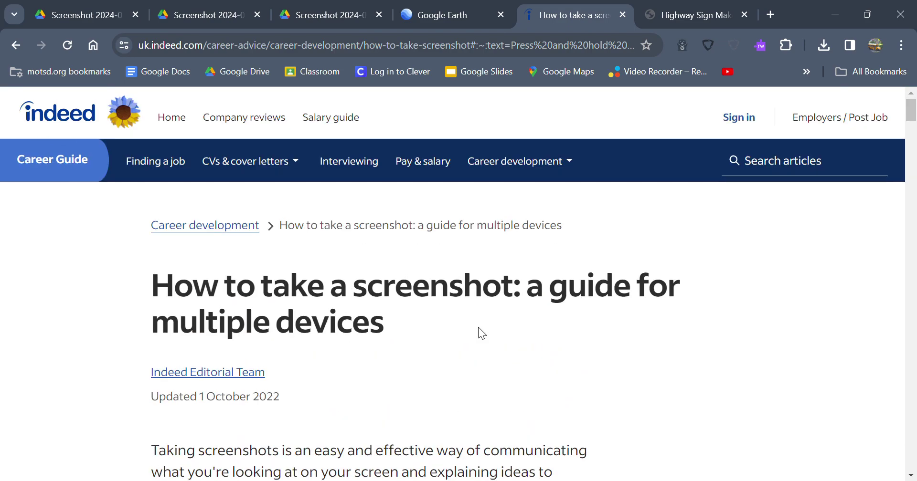
{"action": "scroll", "coordinate": [478, 328], "scroll_direction": "down", "scroll_amount": 10}
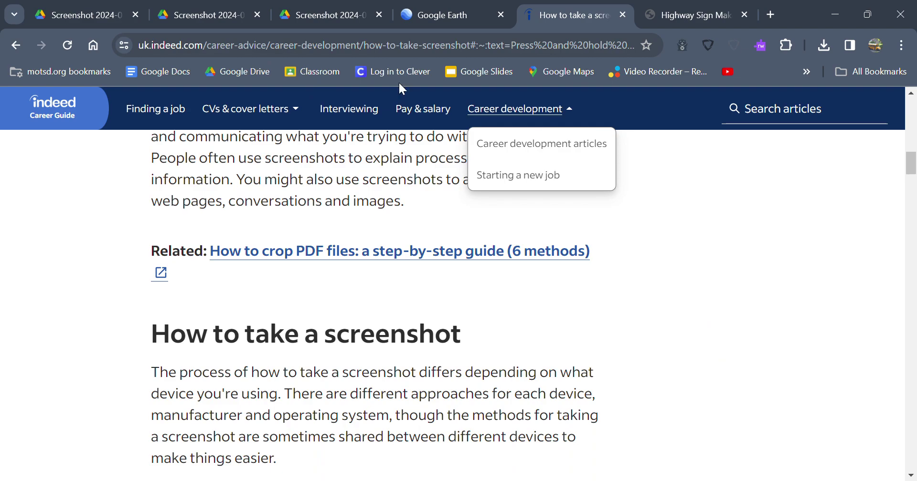
{"action": "left_click", "coordinate": [678, 12]}
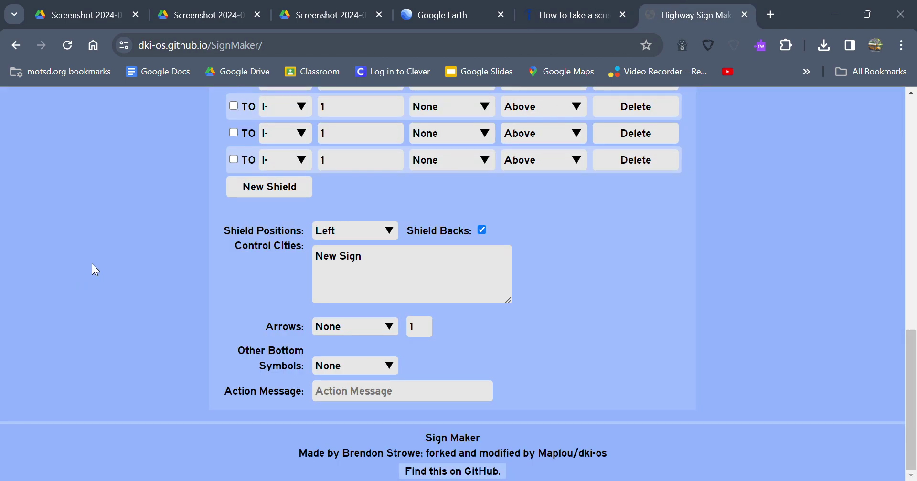